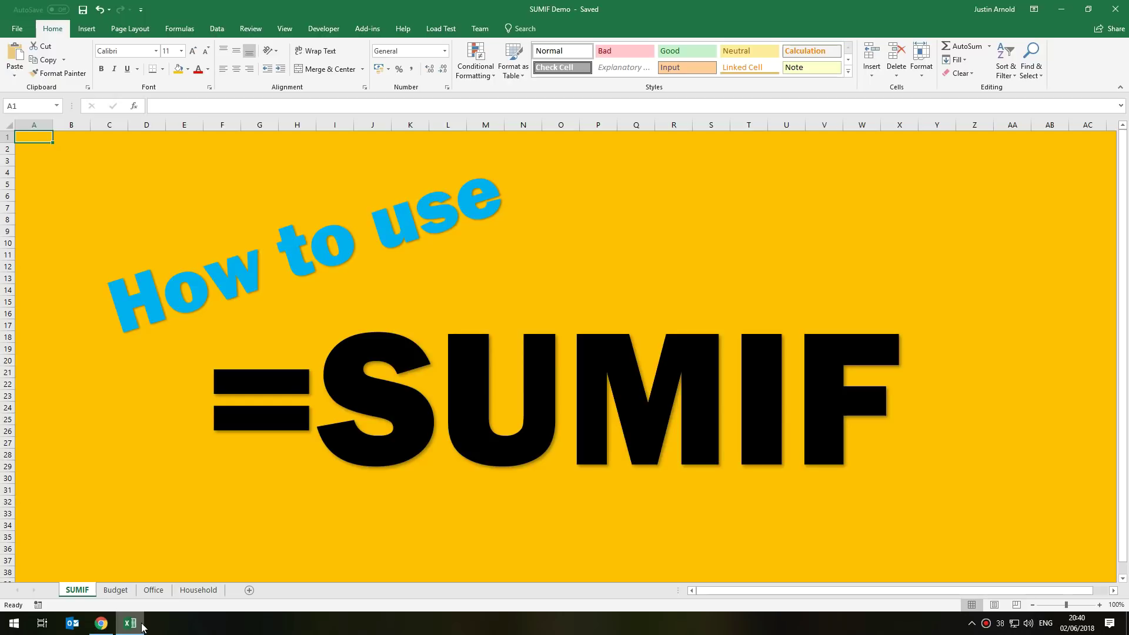
Step: Open the Budget sheet and examine the monthly net balances from January down to July
{"action": "left_click", "coordinate": [116, 588]}
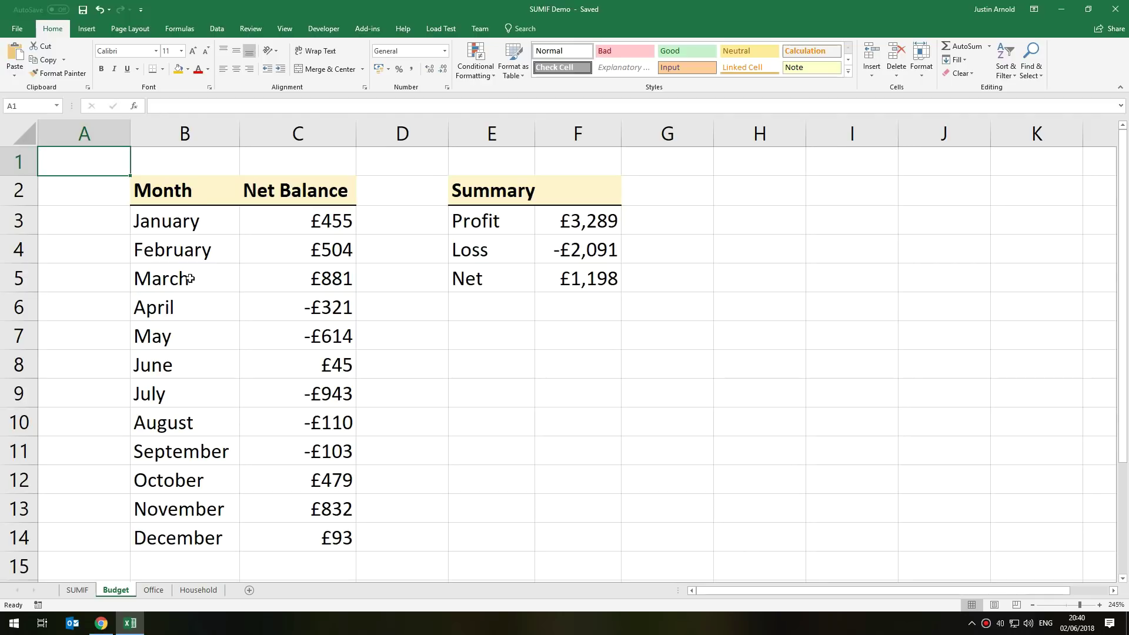
{"action": "left_click_drag", "start_coordinate": [184, 194], "coordinate": [266, 530]}
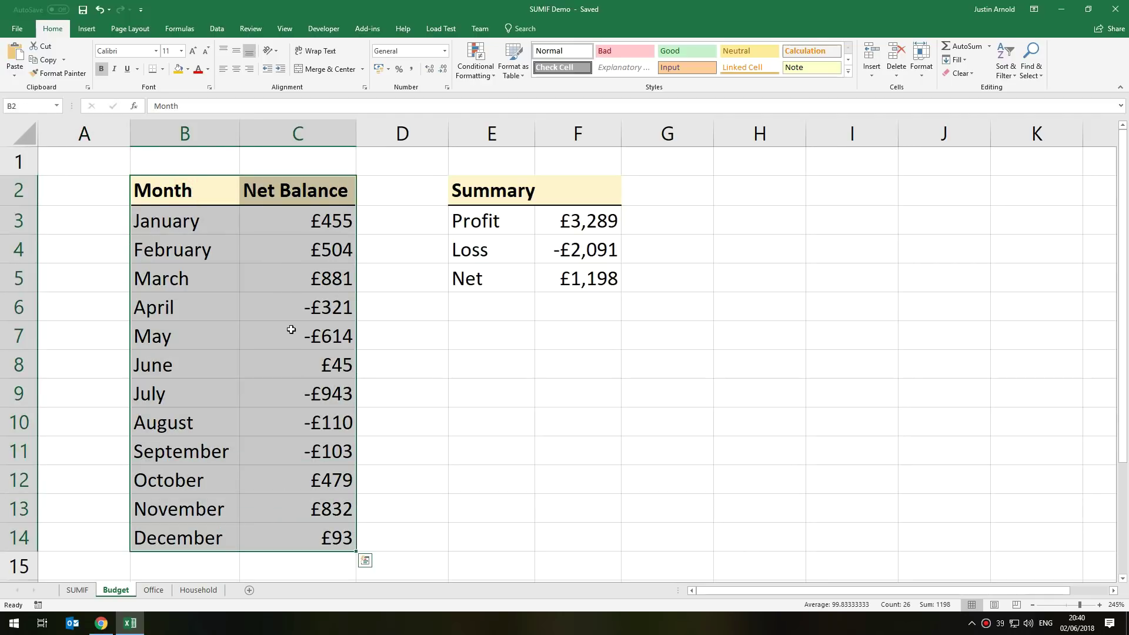
{"action": "left_click", "coordinate": [180, 223]}
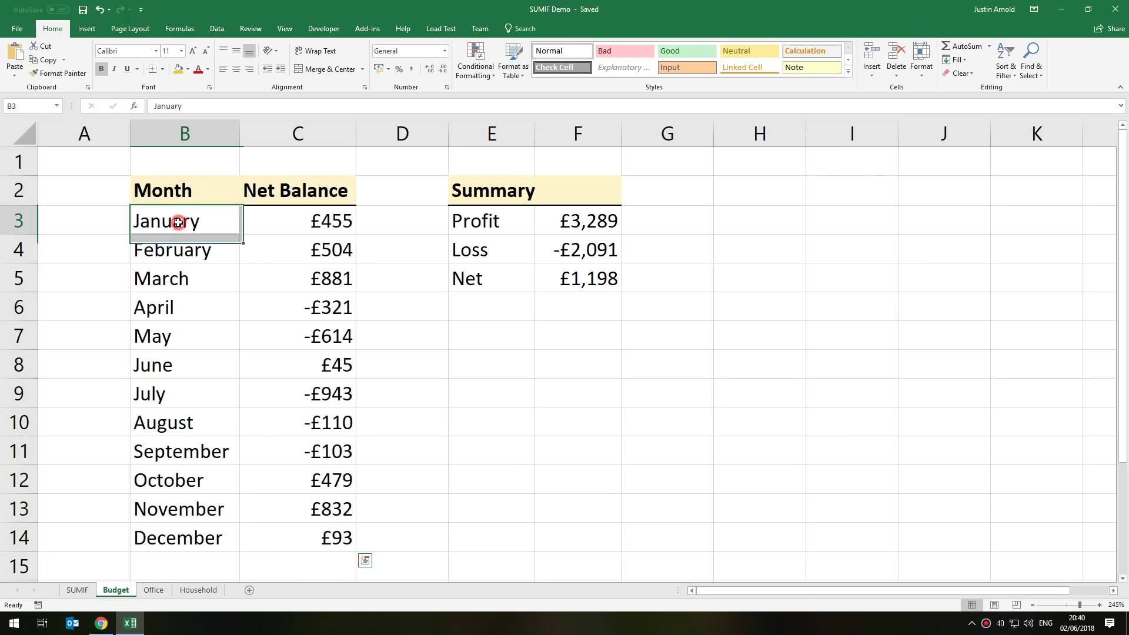
{"action": "left_click", "coordinate": [315, 224]}
{"action": "left_click", "coordinate": [315, 251]}
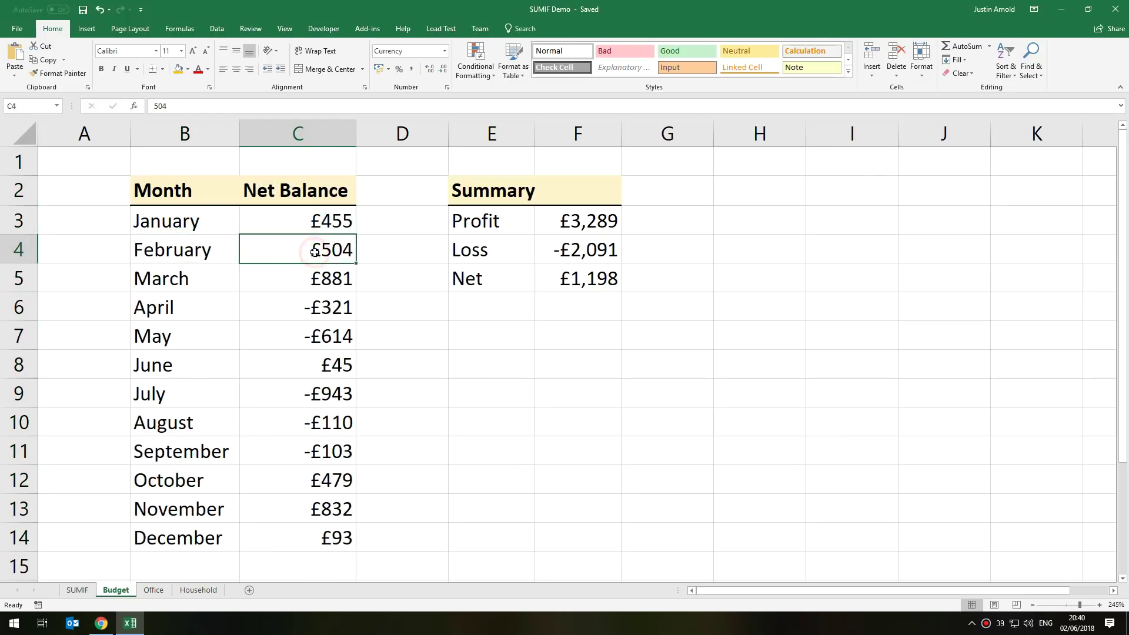
{"action": "left_click", "coordinate": [315, 278]}
{"action": "left_click", "coordinate": [316, 312]}
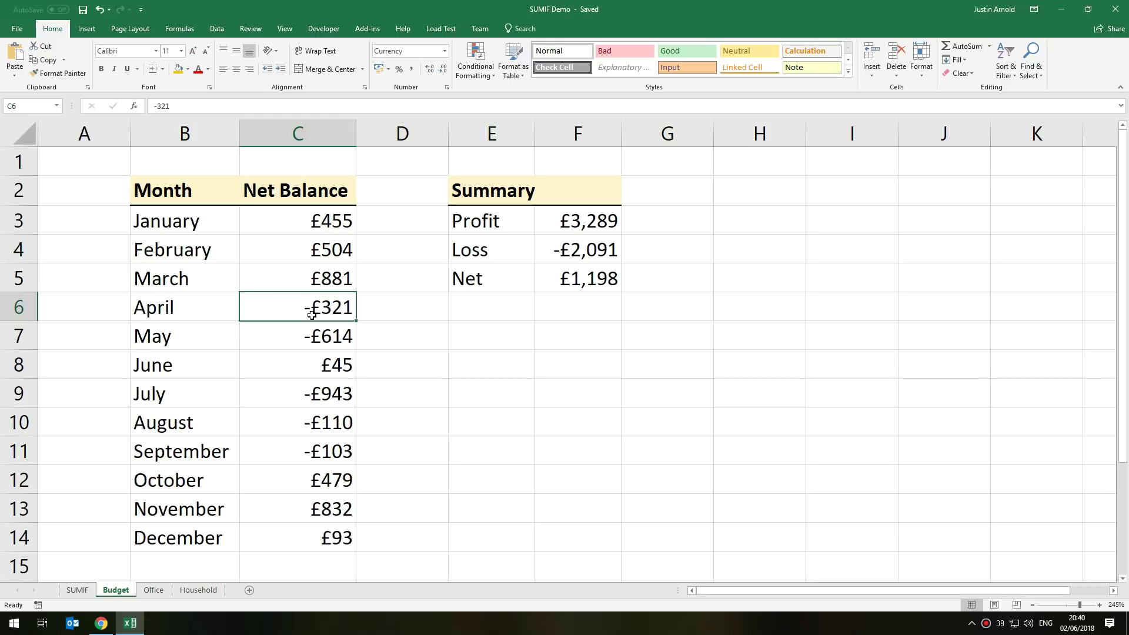
{"action": "left_click", "coordinate": [318, 223]}
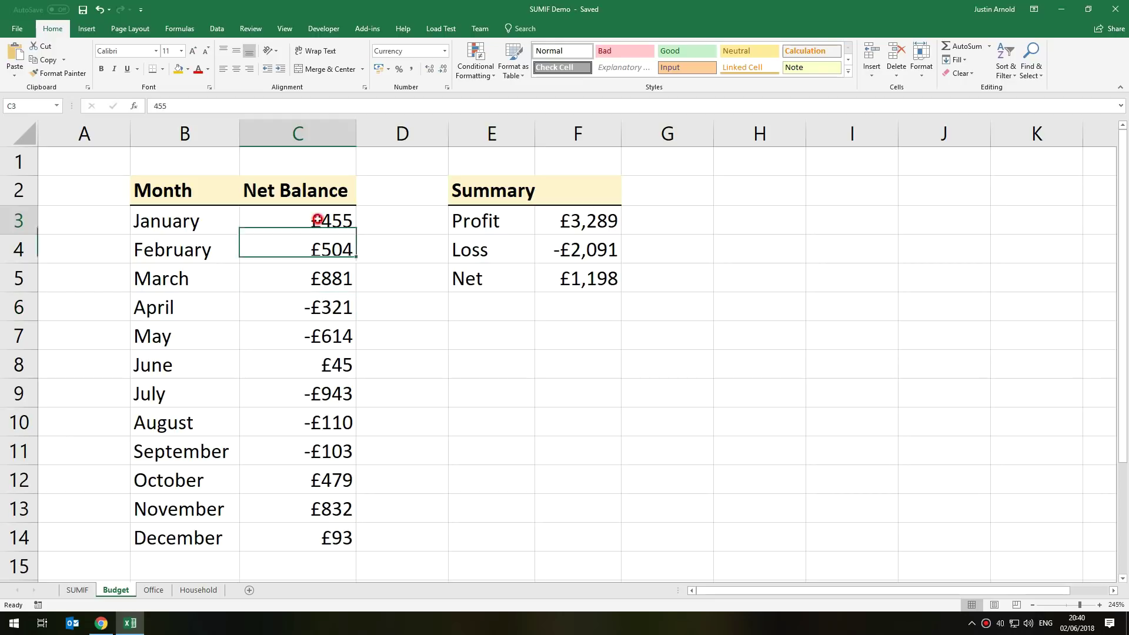
{"action": "left_click", "coordinate": [303, 247]}
{"action": "left_click", "coordinate": [306, 277]}
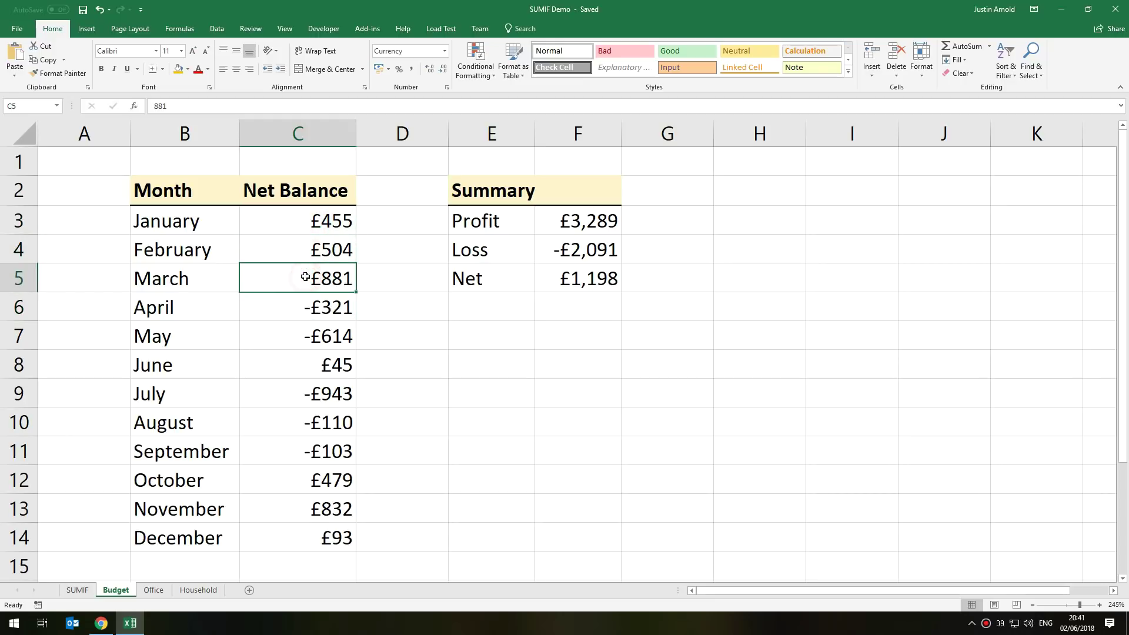
{"action": "left_click", "coordinate": [305, 306]}
{"action": "left_click", "coordinate": [305, 335]}
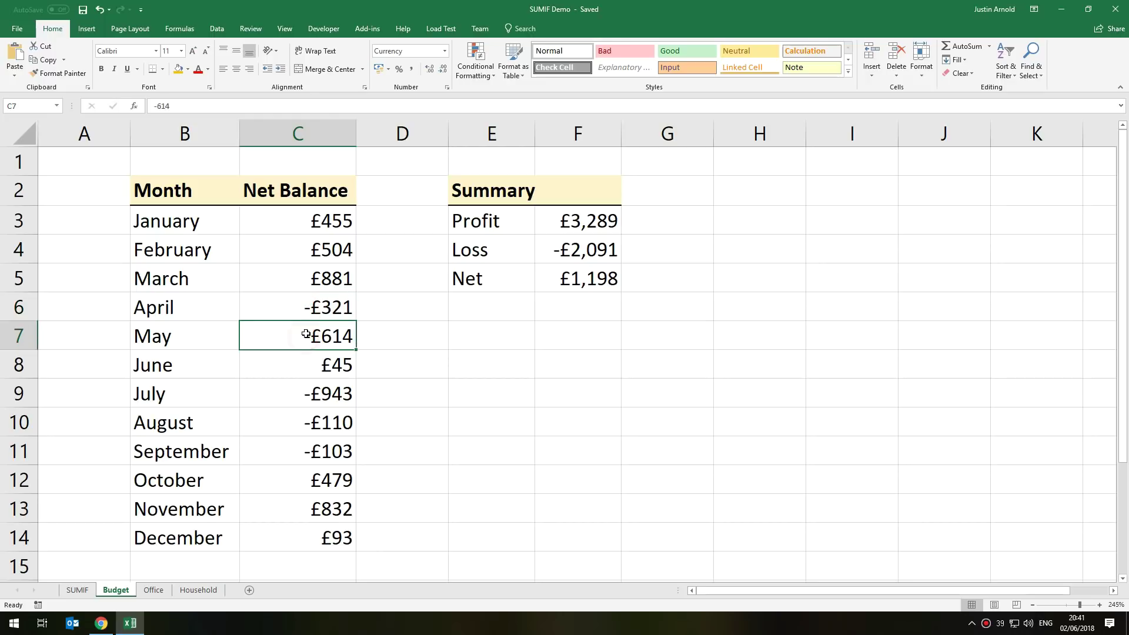
{"action": "left_click", "coordinate": [304, 365]}
{"action": "left_click", "coordinate": [301, 394]}
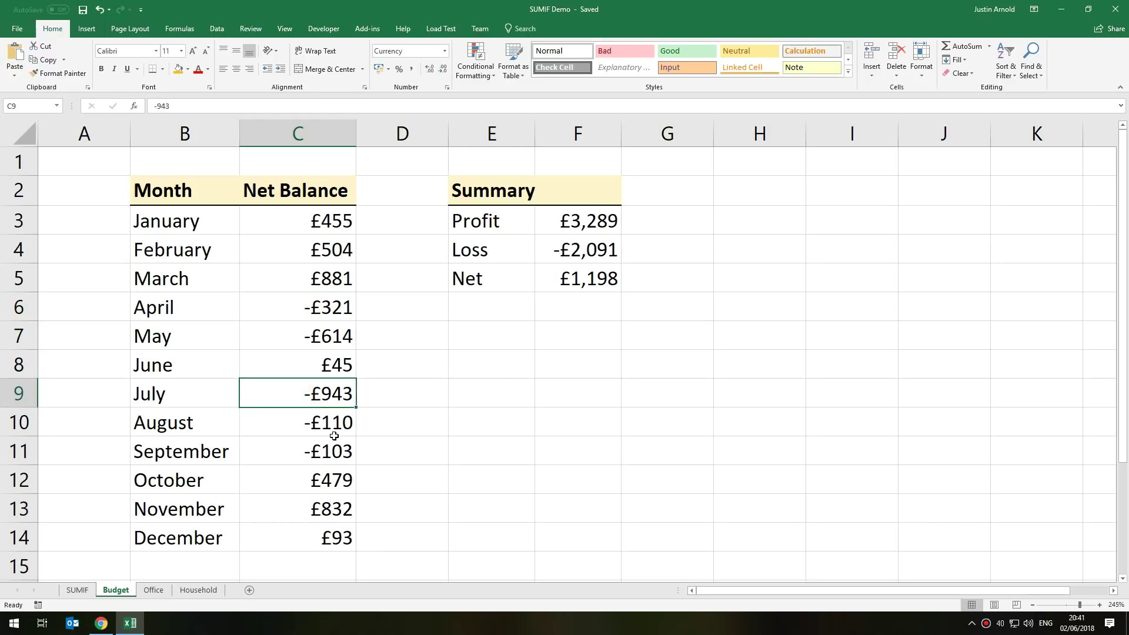
Step: Total the net balances for all months in cell C15 with =SUM(C3:C14)
{"action": "left_click", "coordinate": [321, 560]}
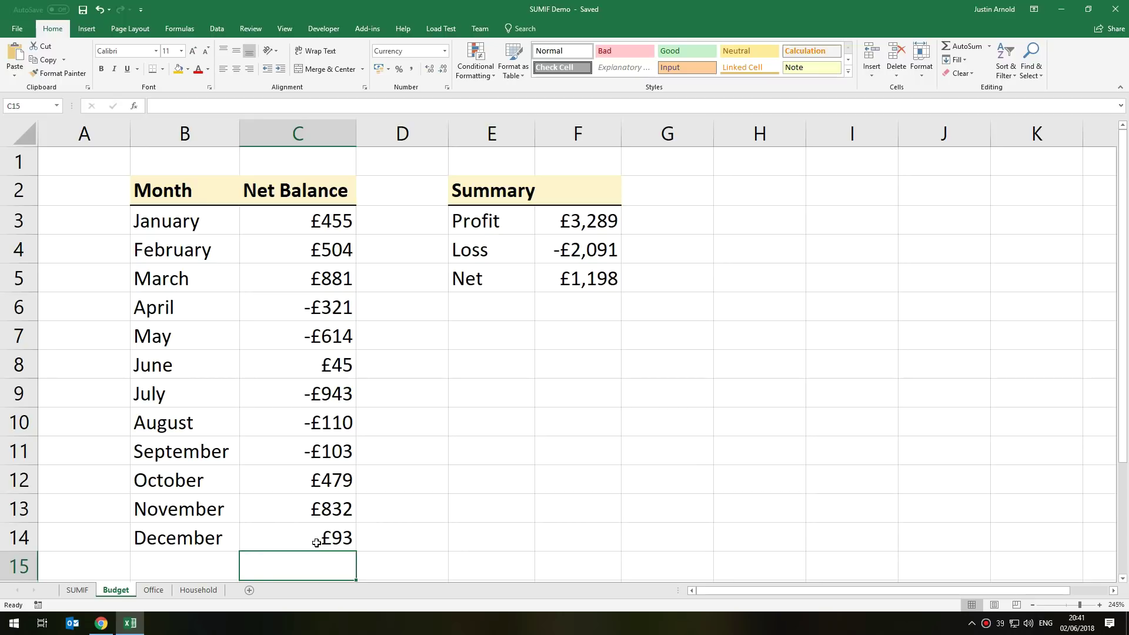
{"action": "type", "text": "=sum("}
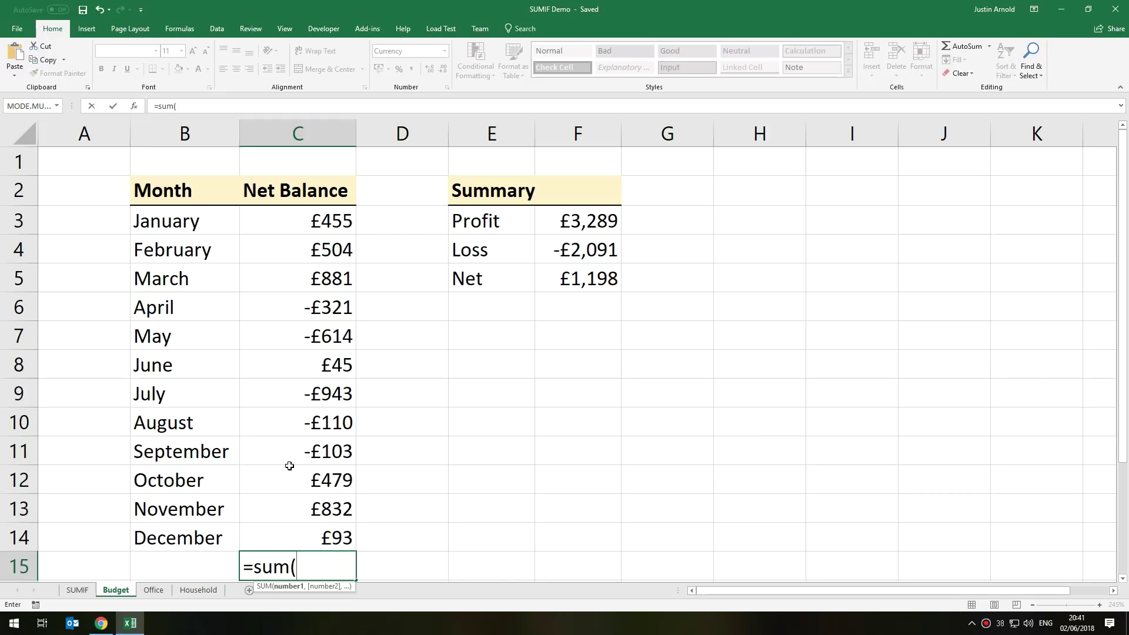
{"action": "left_click_drag", "start_coordinate": [333, 218], "coordinate": [337, 535]}
{"action": "key", "text": "ctrl+Return"}
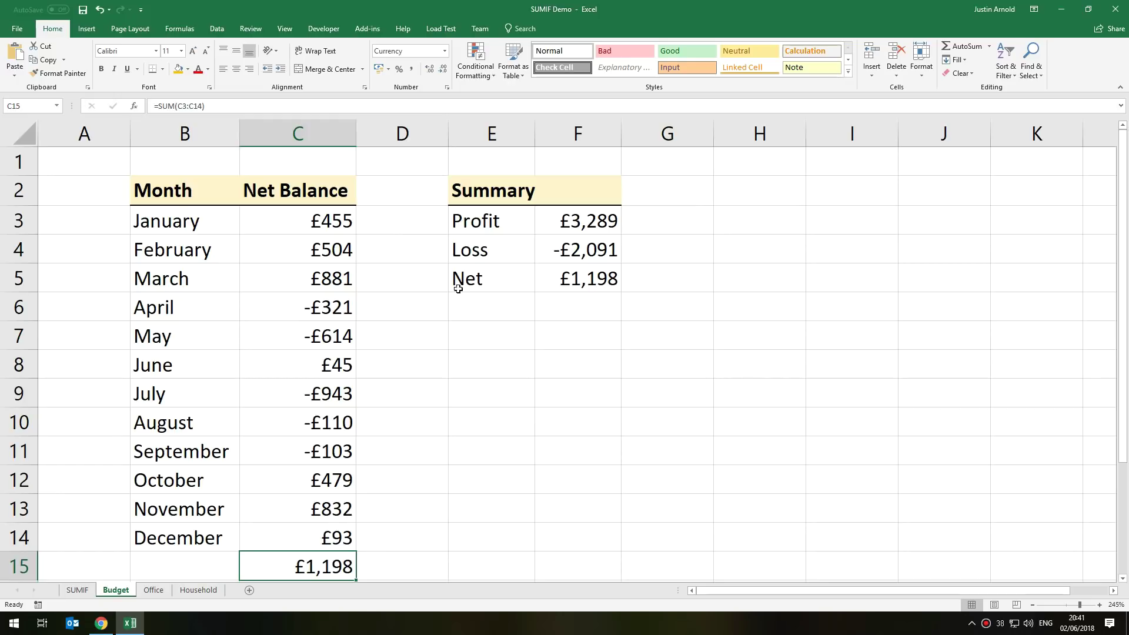
Step: Review the Summary table and its Profit row, and clear the total from cell C15
{"action": "left_click_drag", "start_coordinate": [477, 180], "coordinate": [576, 280]}
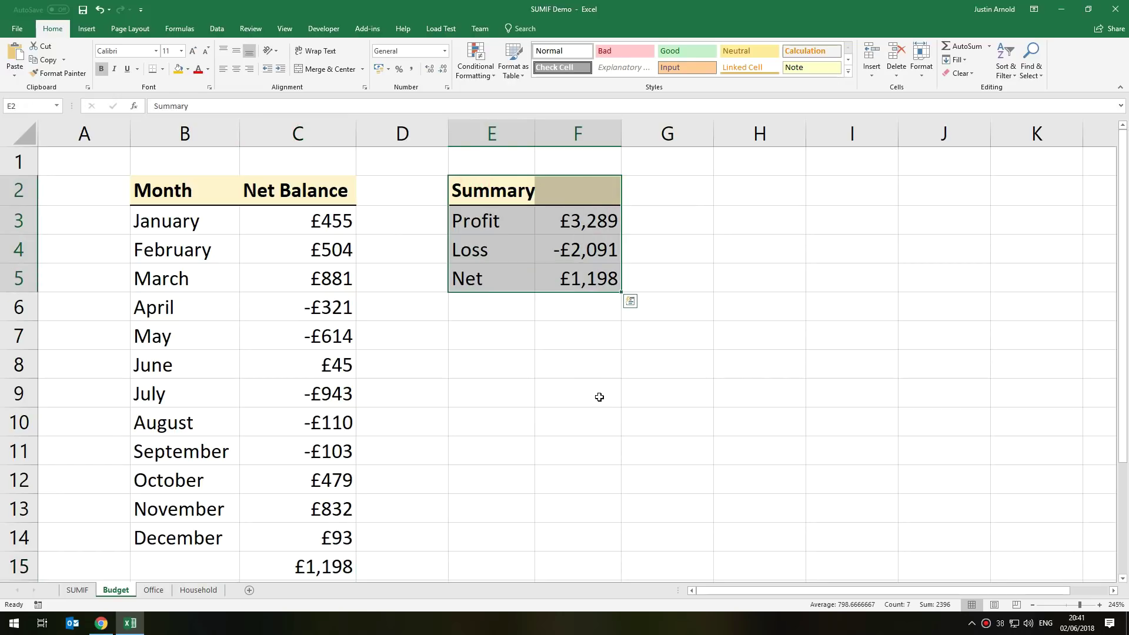
{"action": "left_click", "coordinate": [675, 389]}
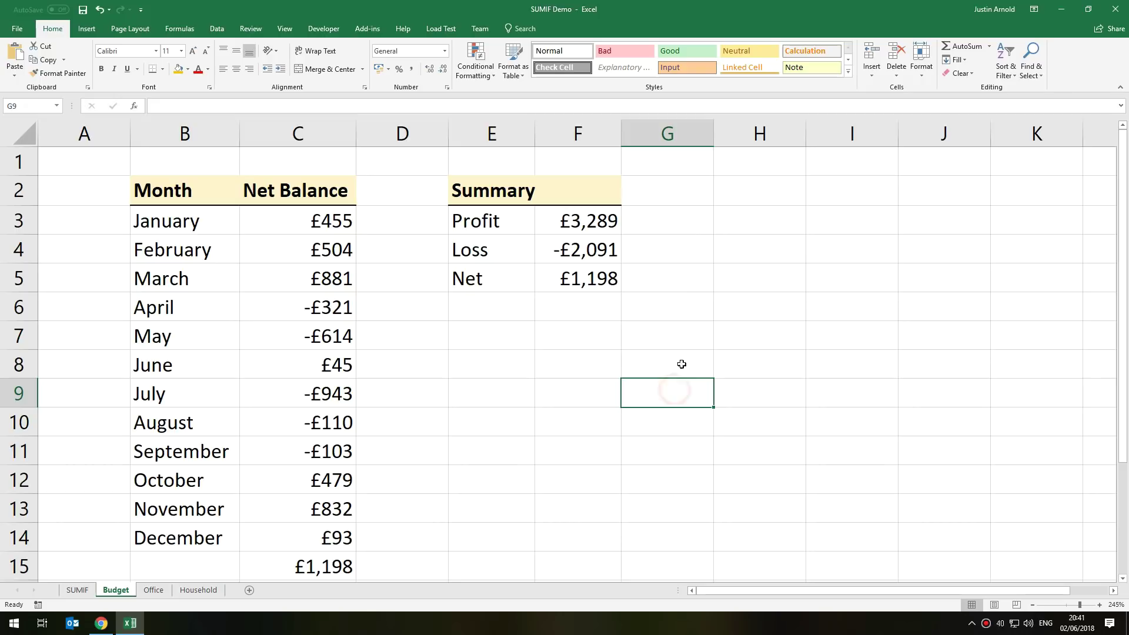
{"action": "left_click", "coordinate": [470, 221]}
{"action": "left_click_drag", "start_coordinate": [470, 222], "coordinate": [543, 220]}
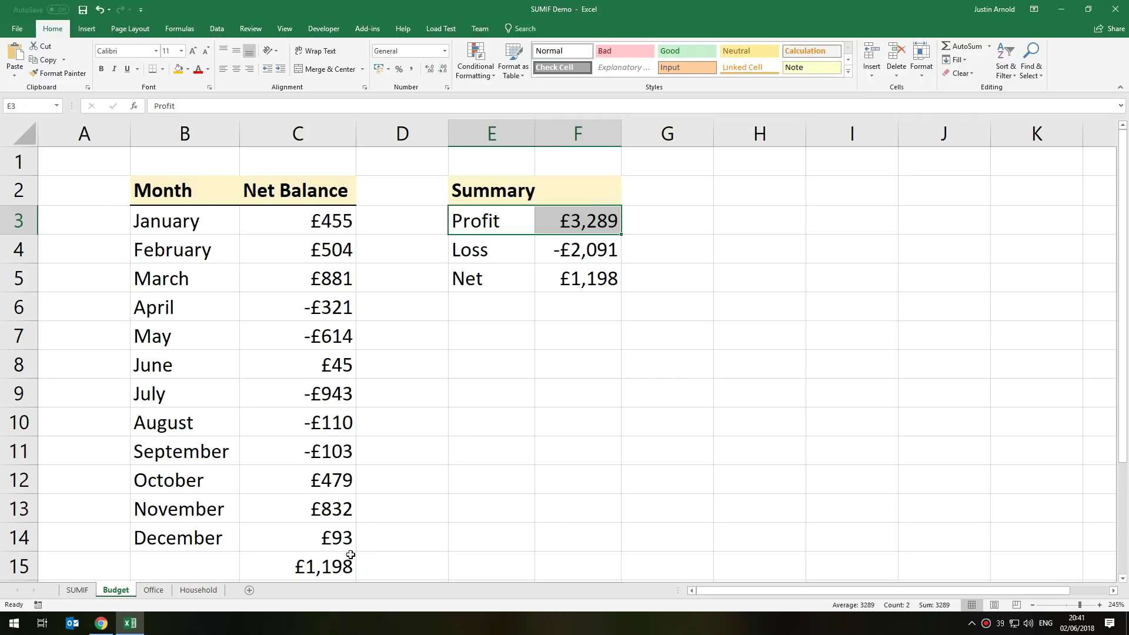
{"action": "left_click", "coordinate": [351, 555]}
{"action": "key", "text": "Delete"}
Step: Inspect the Profit formula in F3 and highlight together all the positive net balances that it adds up
{"action": "left_click", "coordinate": [564, 222]}
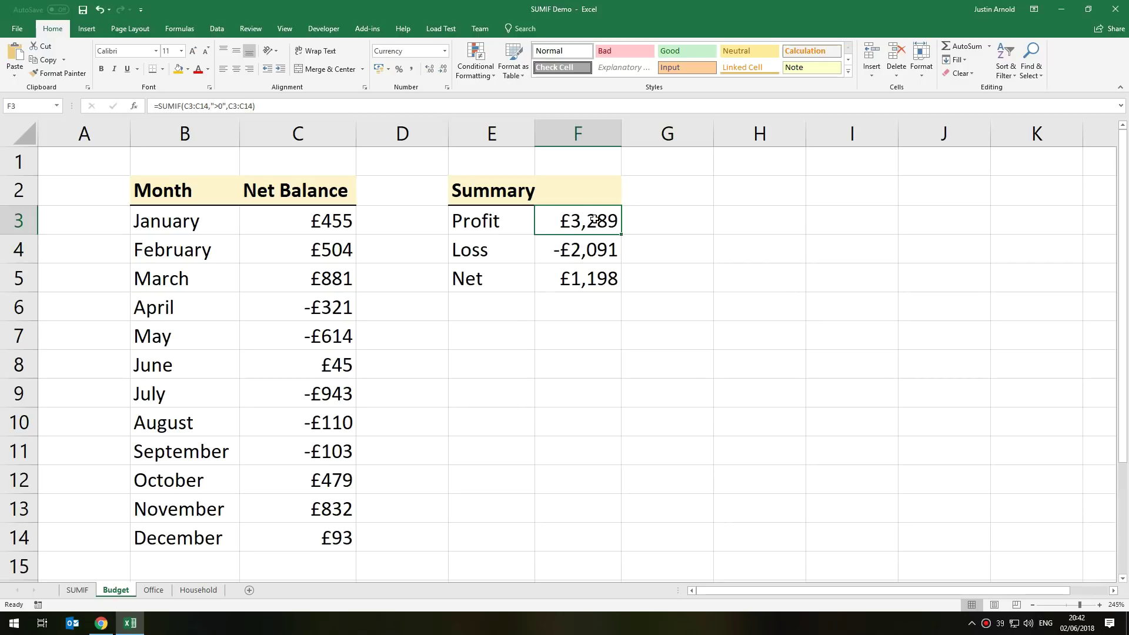
{"action": "left_click", "coordinate": [331, 220]}
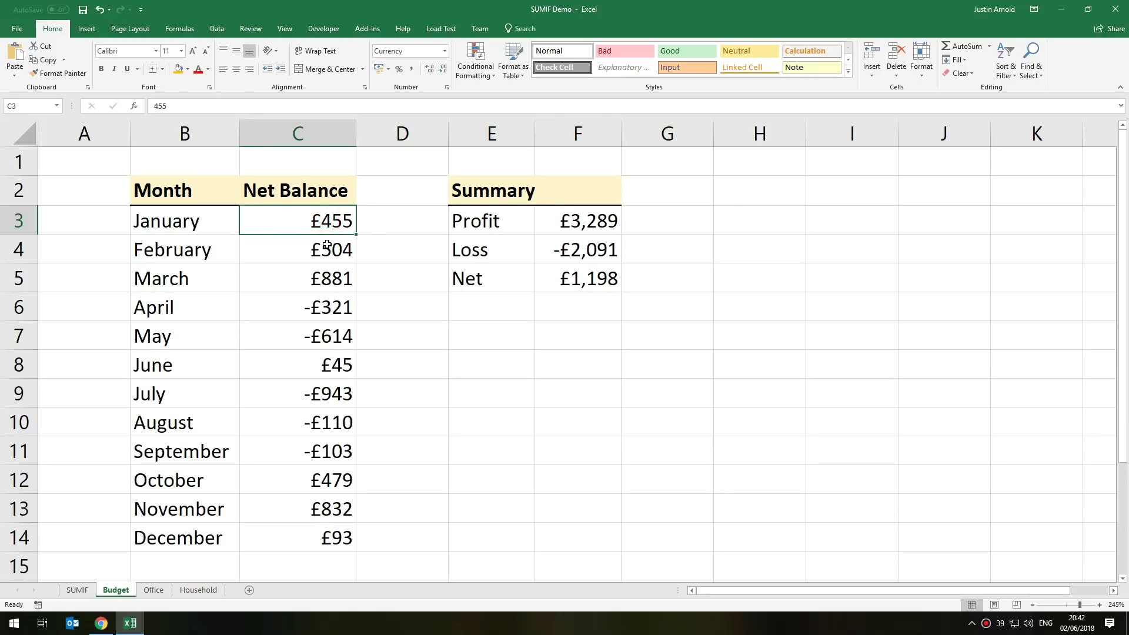
{"action": "left_click", "coordinate": [326, 246], "text": "ctrl"}
{"action": "left_click", "coordinate": [327, 275], "text": "ctrl"}
{"action": "left_click", "coordinate": [327, 365], "text": "ctrl"}
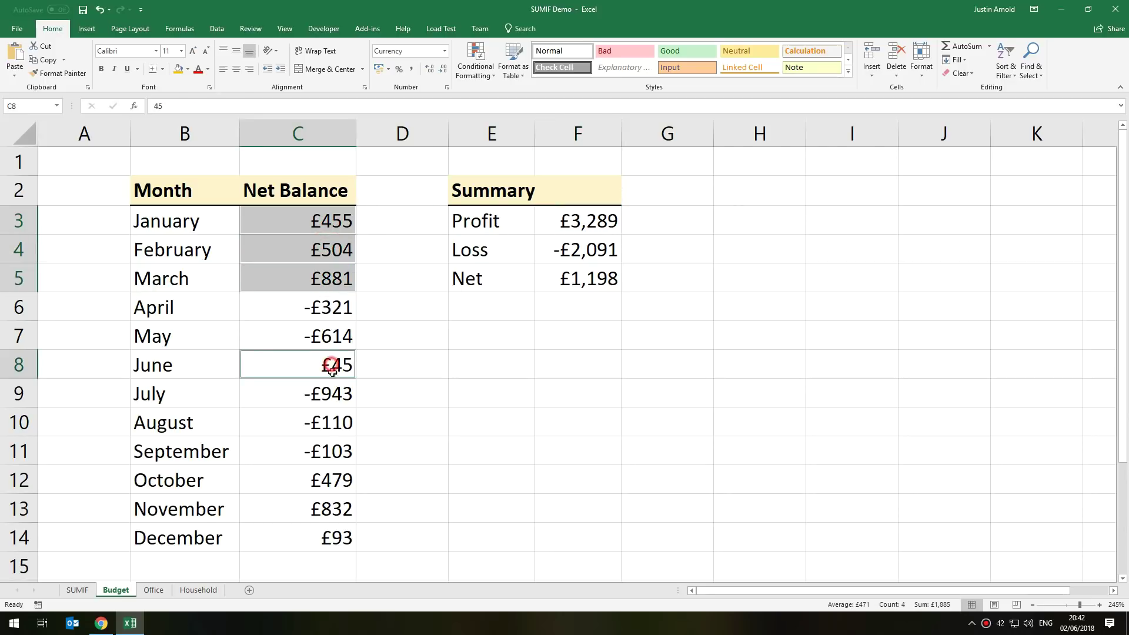
{"action": "left_click", "coordinate": [325, 479], "text": "ctrl"}
{"action": "left_click", "coordinate": [324, 505], "text": "ctrl"}
{"action": "left_click", "coordinate": [327, 537], "text": "ctrl"}
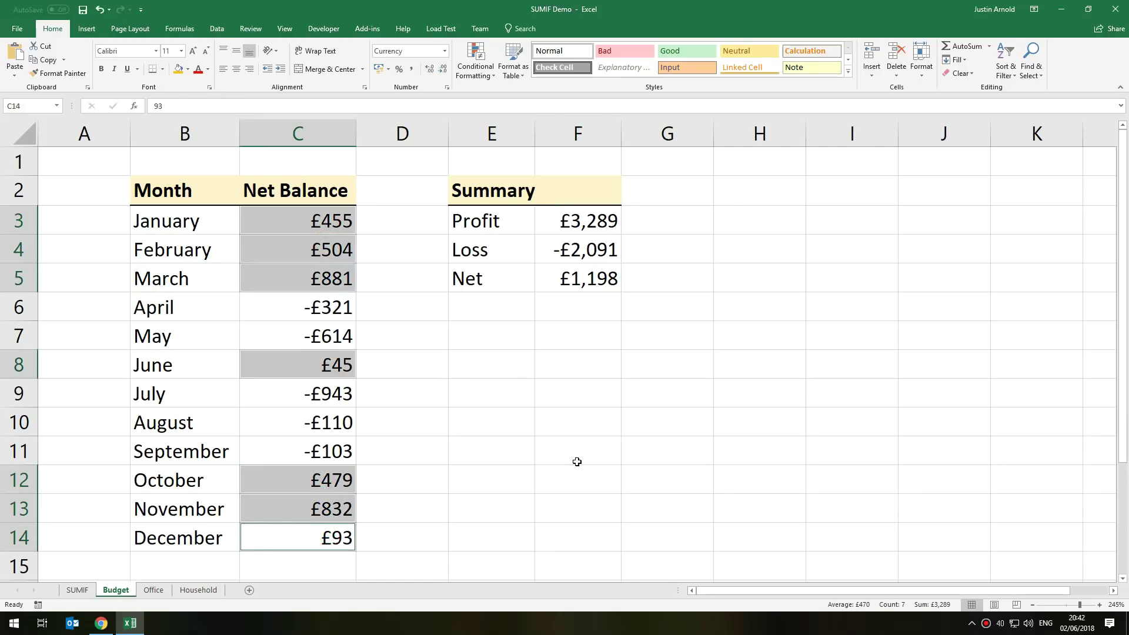
Step: Highlight the Loss row in the Summary table, followed by all the negative net balances together
{"action": "left_click_drag", "start_coordinate": [477, 245], "coordinate": [558, 249]}
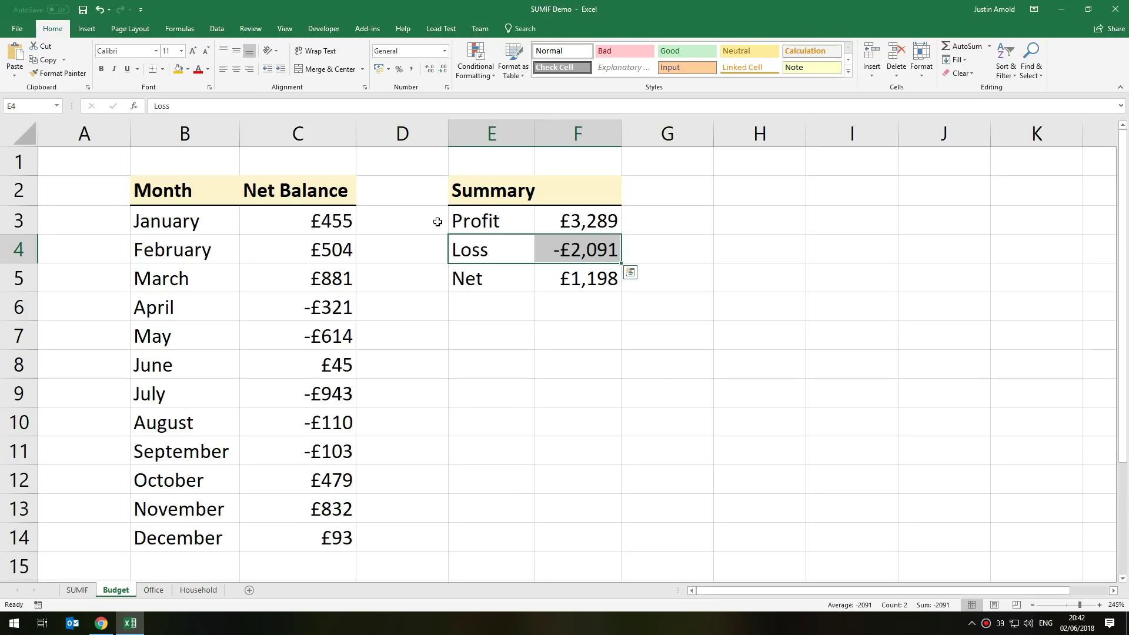
{"action": "left_click", "coordinate": [333, 312]}
{"action": "left_click", "coordinate": [333, 336], "text": "ctrl"}
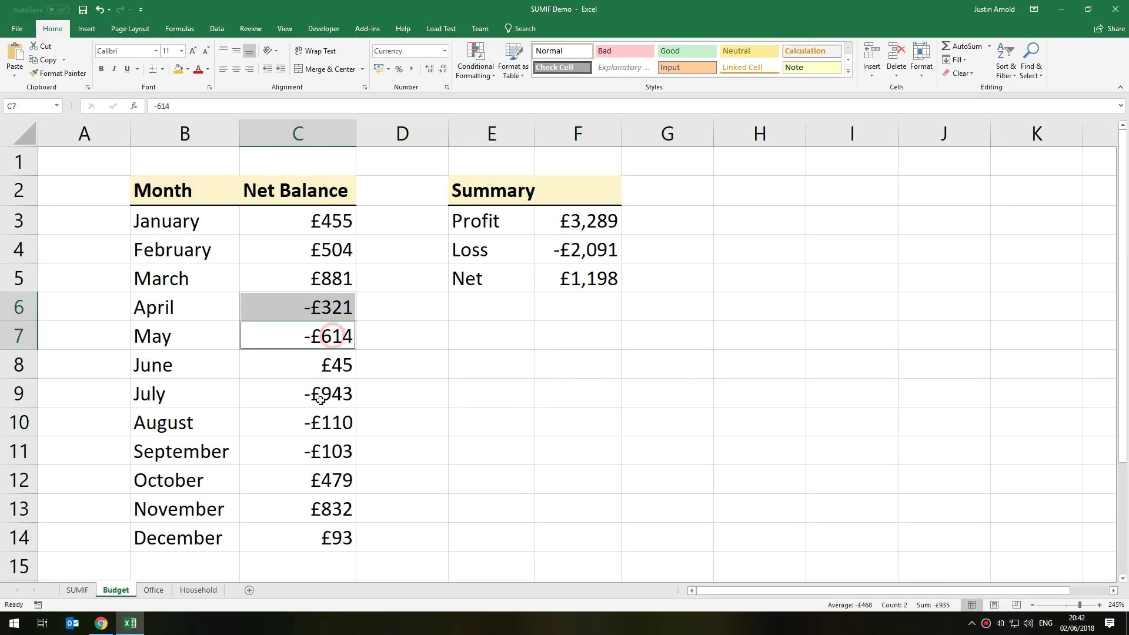
{"action": "left_click", "coordinate": [318, 394], "text": "ctrl"}
{"action": "left_click", "coordinate": [319, 423], "text": "ctrl"}
{"action": "left_click", "coordinate": [320, 450], "text": "ctrl"}
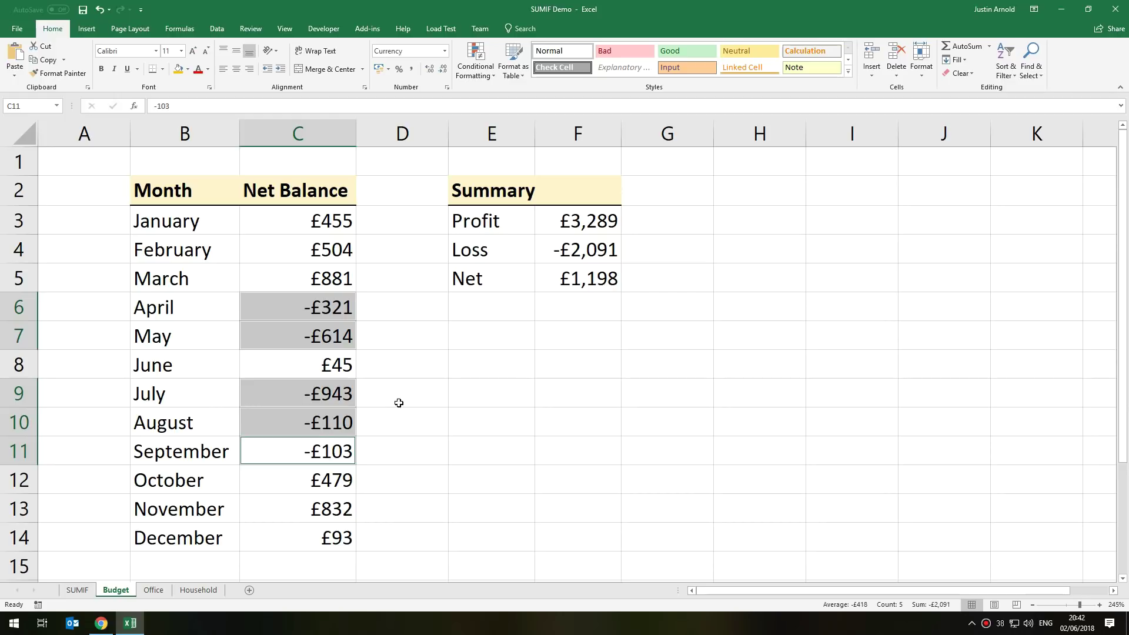
Step: Clear the Profit, Loss and Net amounts in F3:F5 of the Summary table
{"action": "left_click", "coordinate": [720, 261]}
{"action": "left_click_drag", "start_coordinate": [593, 222], "coordinate": [588, 280]}
{"action": "key", "text": "Delete"}
{"action": "left_click", "coordinate": [685, 247]}
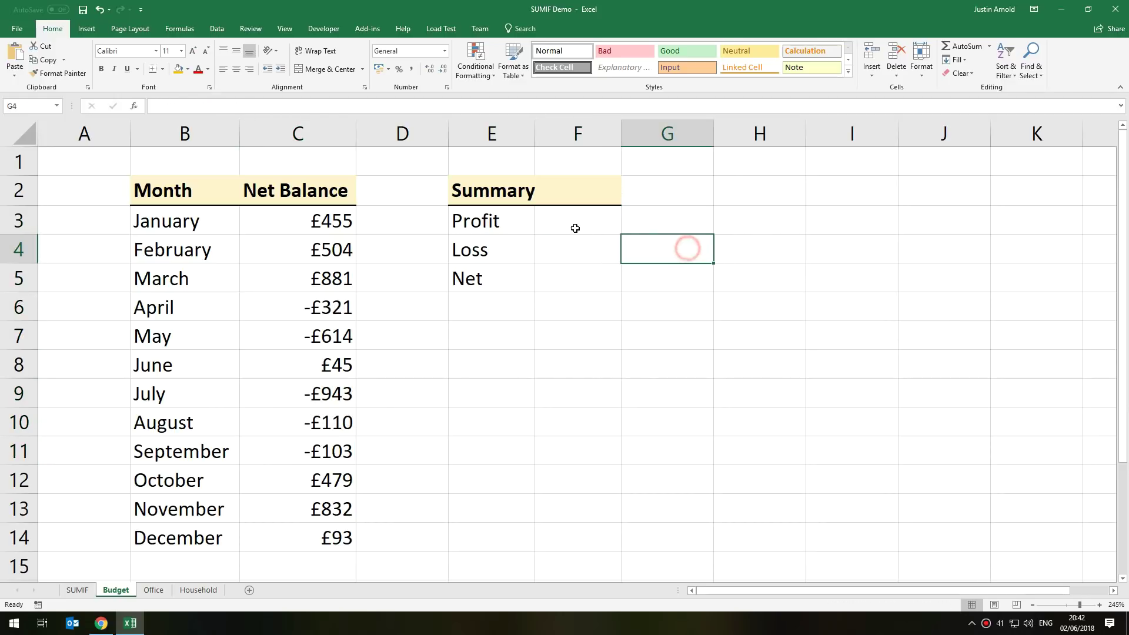
Step: Calculate the profit in cell F3 with the formula =SUMIF(C3:C14,">0",C3:C14)
{"action": "left_click", "coordinate": [574, 228]}
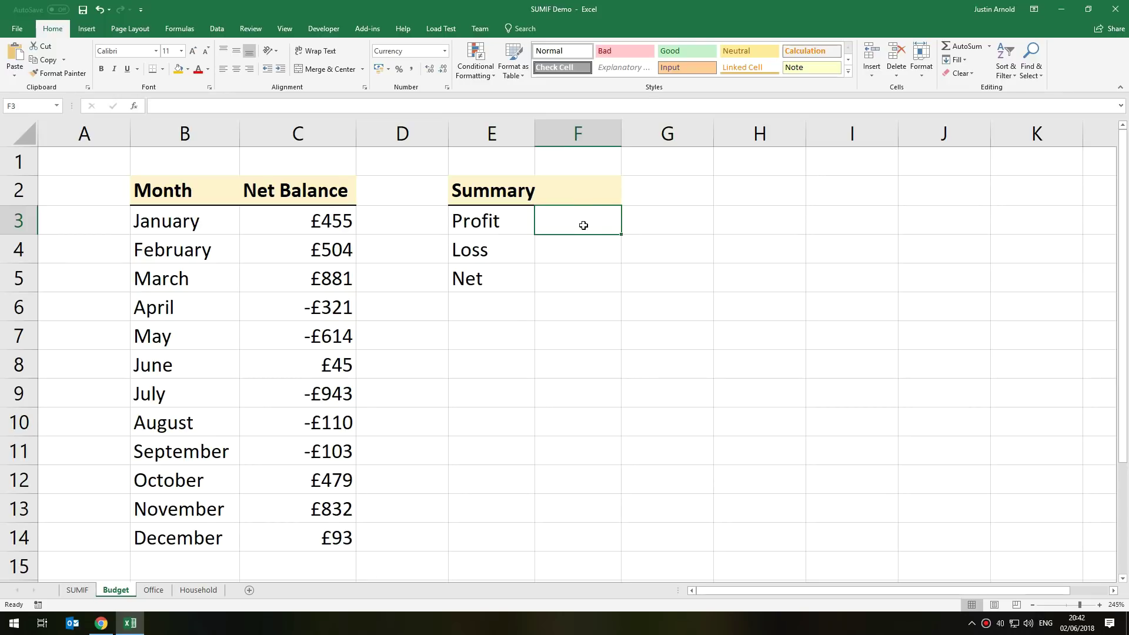
{"action": "type", "text": "=S"}
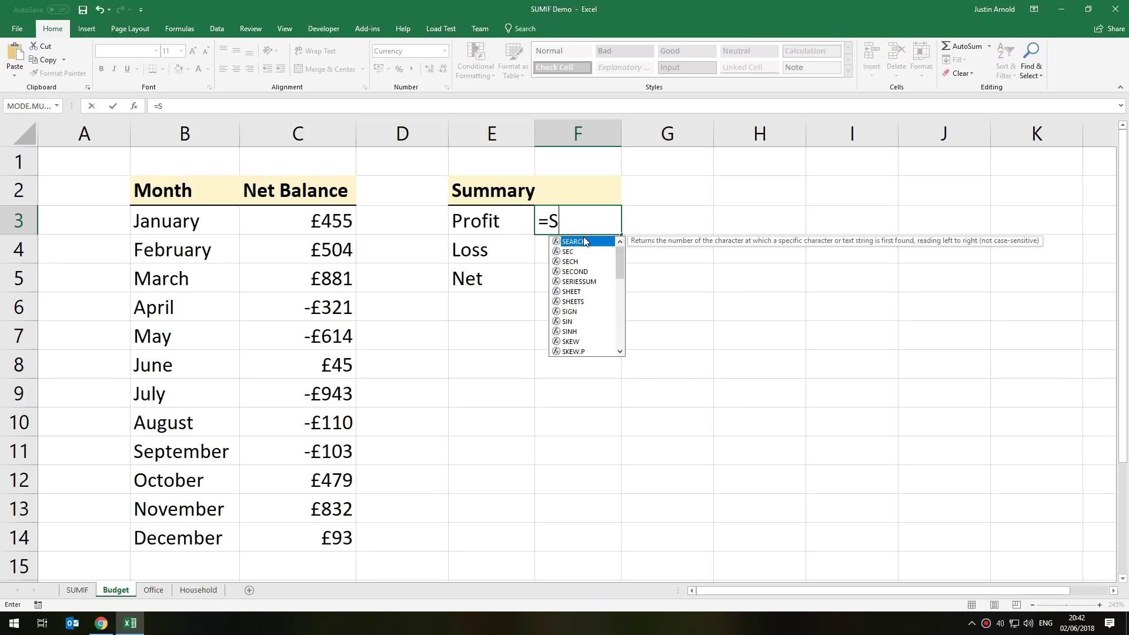
{"action": "type", "text": "UMIF("}
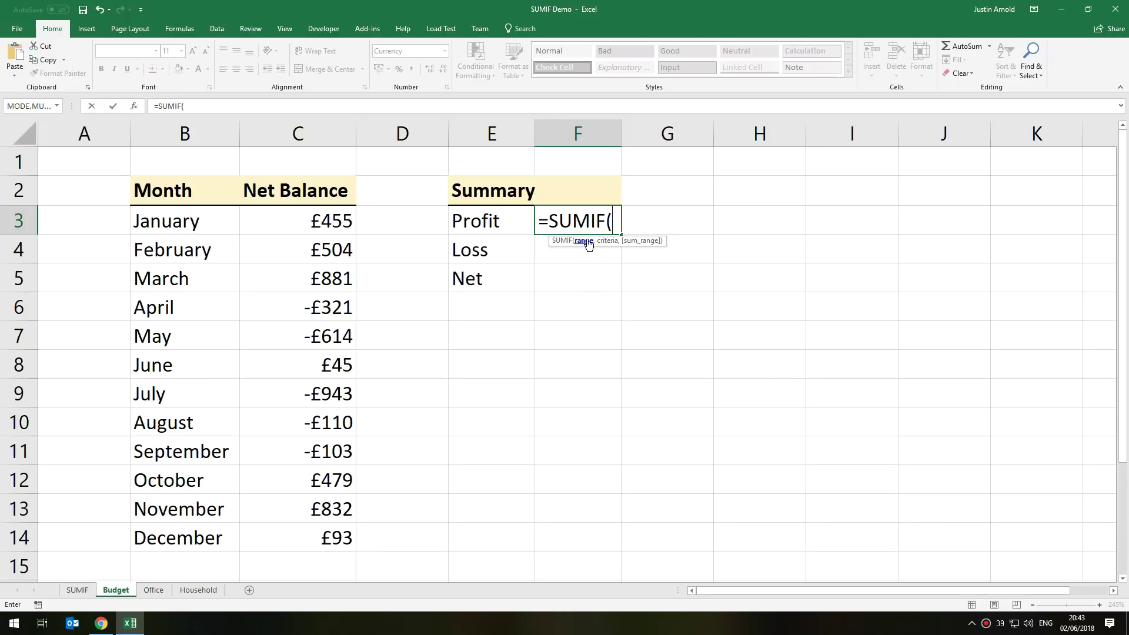
{"action": "left_click_drag", "start_coordinate": [318, 219], "coordinate": [310, 538]}
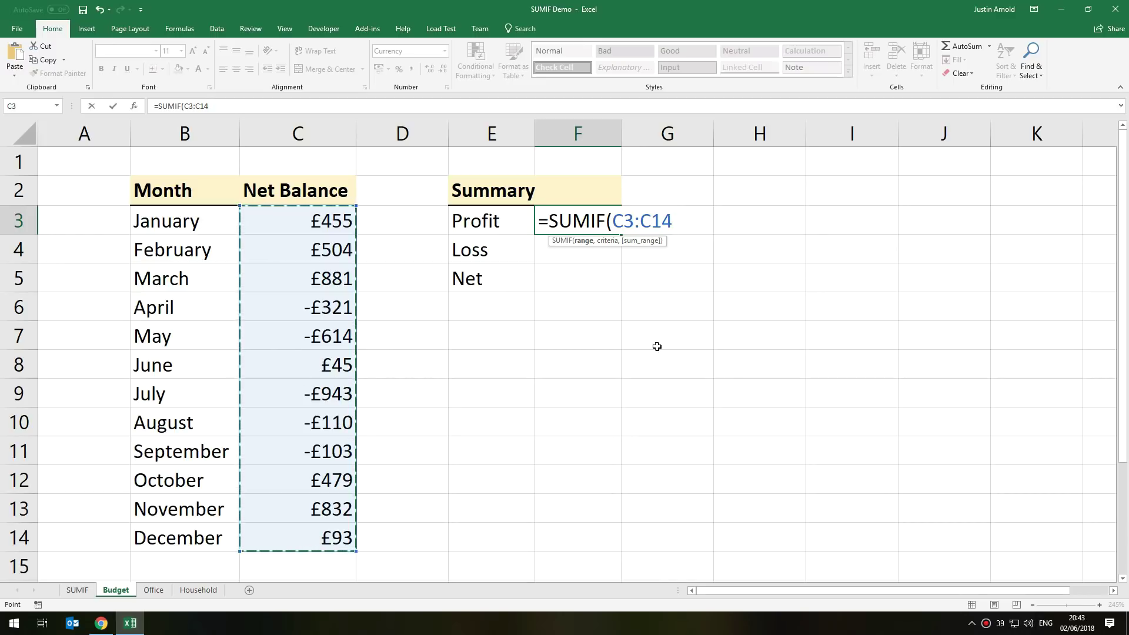
{"action": "type", "text": ",\">"}
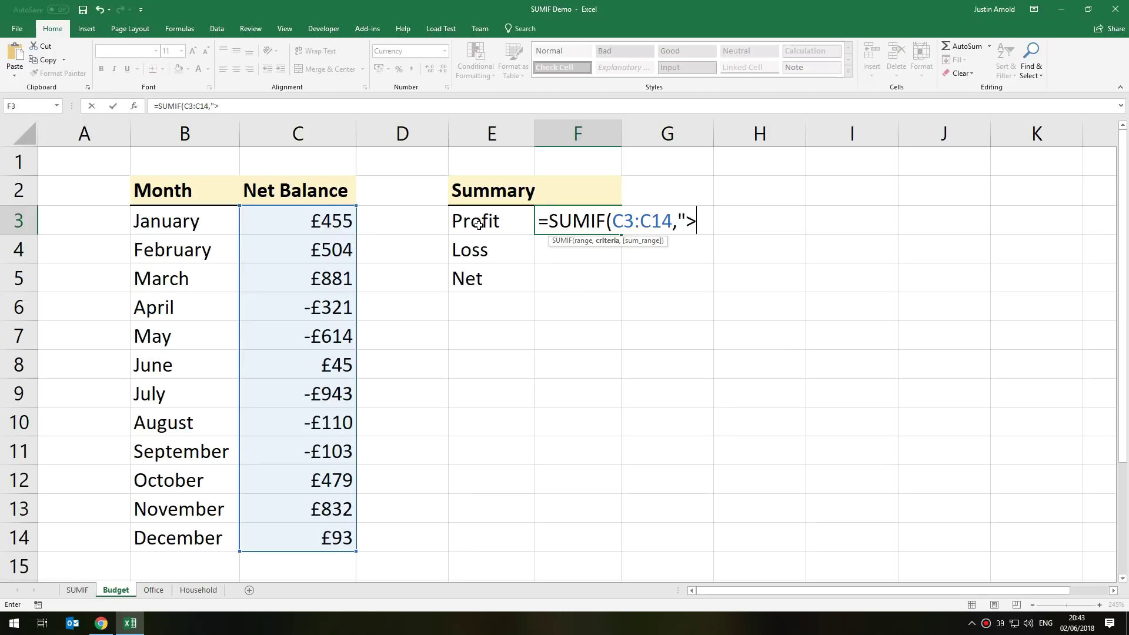
{"action": "type", "text": "\""}
{"action": "type", "text": ","}
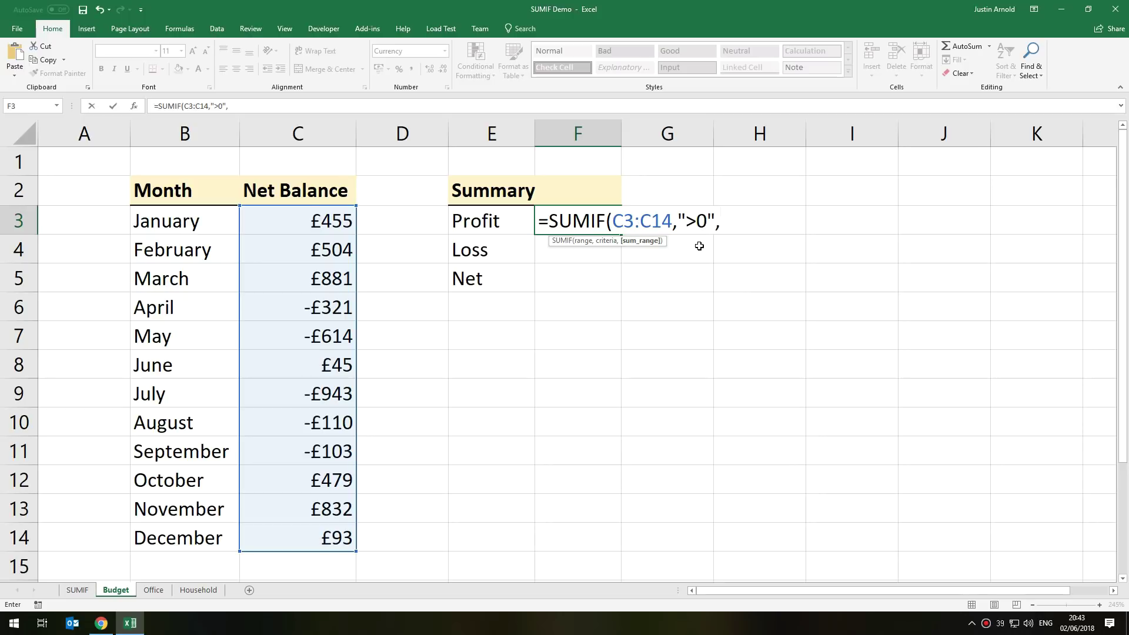
{"action": "left_click_drag", "start_coordinate": [327, 223], "coordinate": [324, 529]}
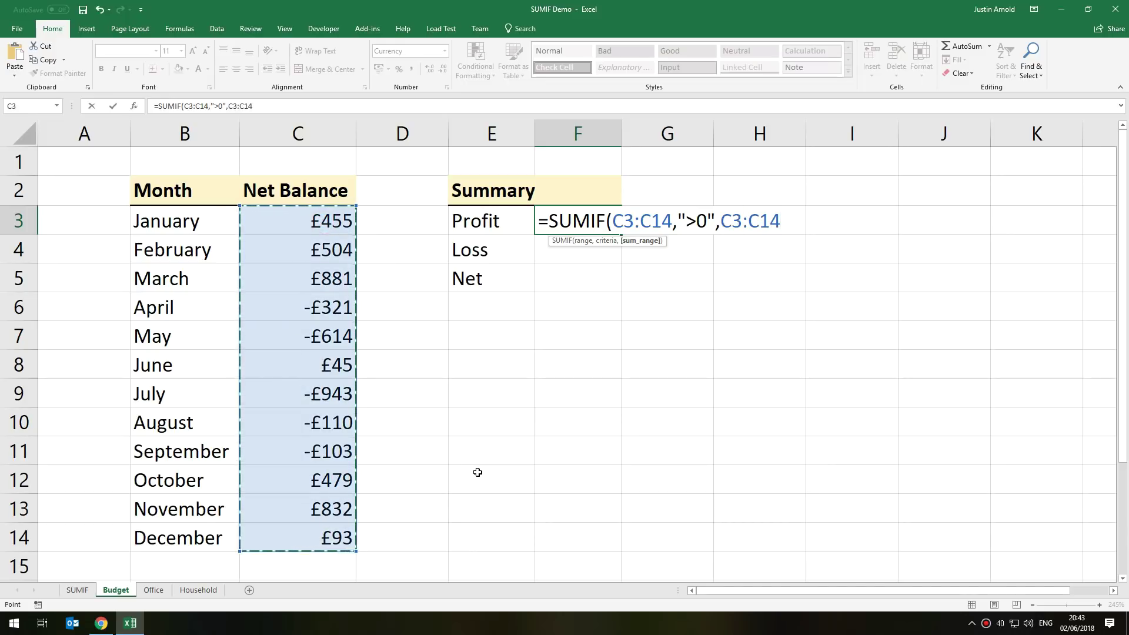
{"action": "type", "text": ")"}
{"action": "key", "text": "ctrl+Return"}
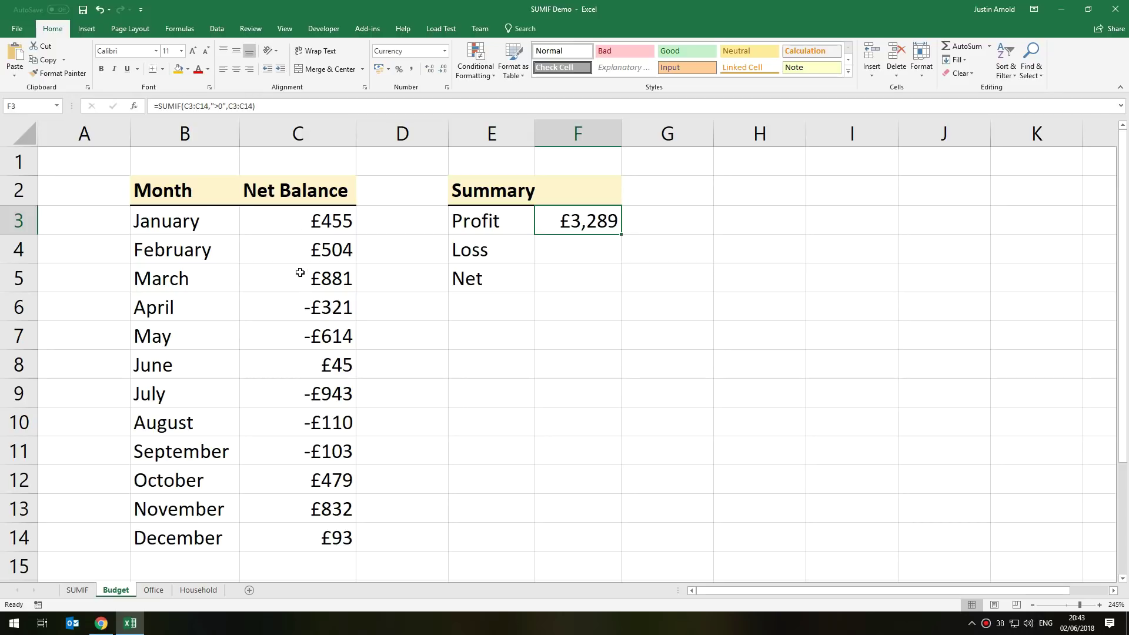
Step: Set June's net balance in C8 to 145 and check the Profit cell F3
{"action": "left_click", "coordinate": [328, 369]}
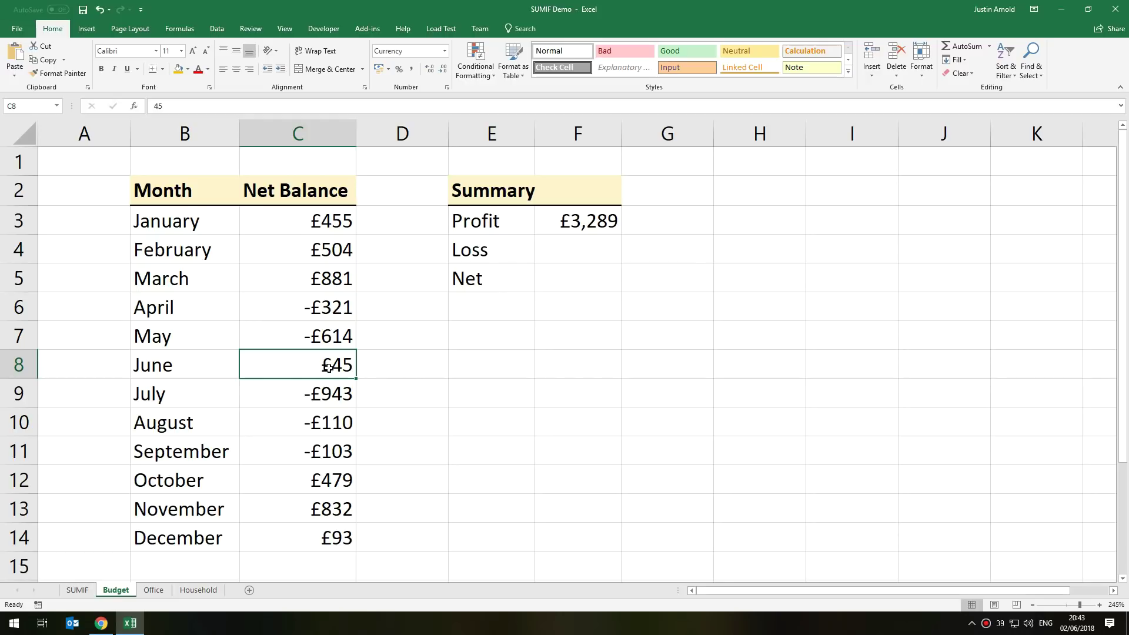
{"action": "double_click", "coordinate": [334, 364]}
{"action": "type", "text": "1"}
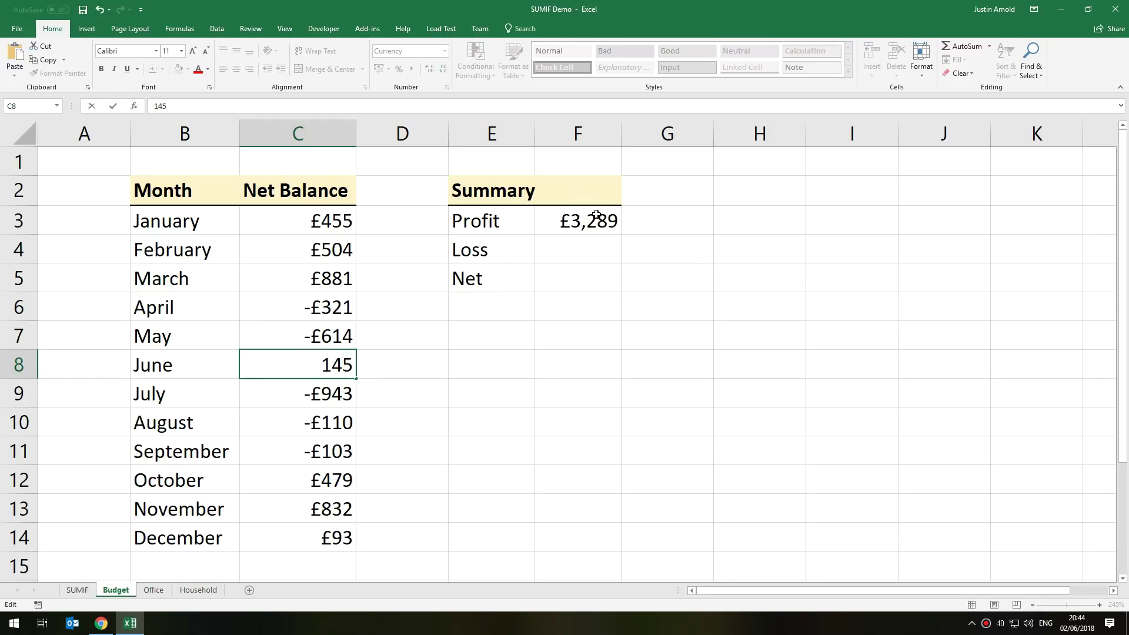
{"action": "key", "text": "ctrl+Return"}
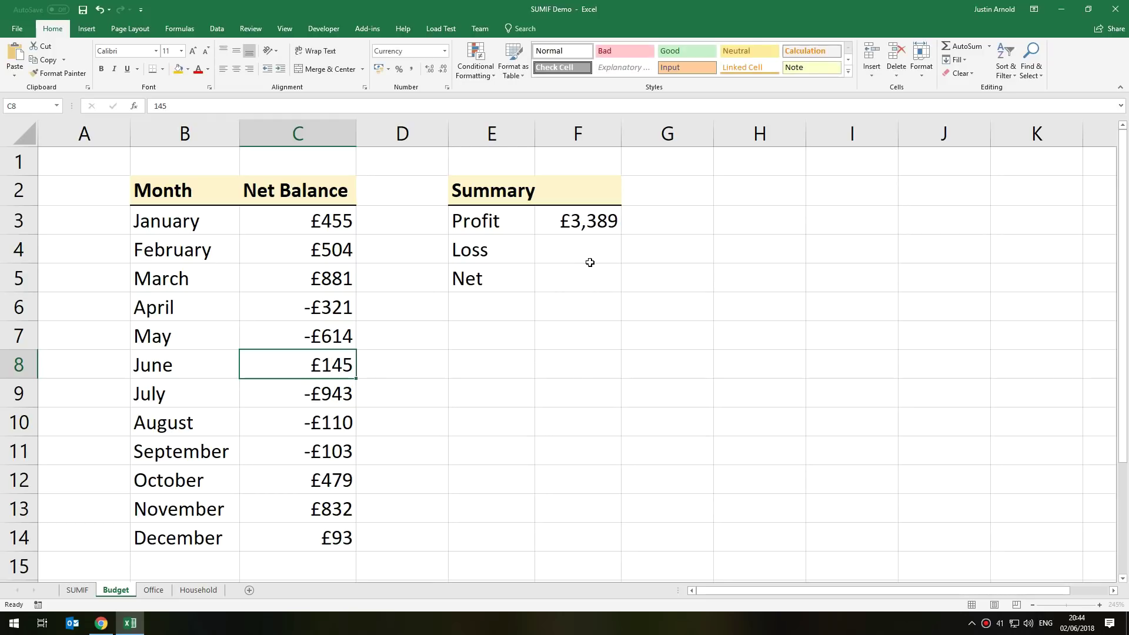
{"action": "left_click", "coordinate": [572, 233]}
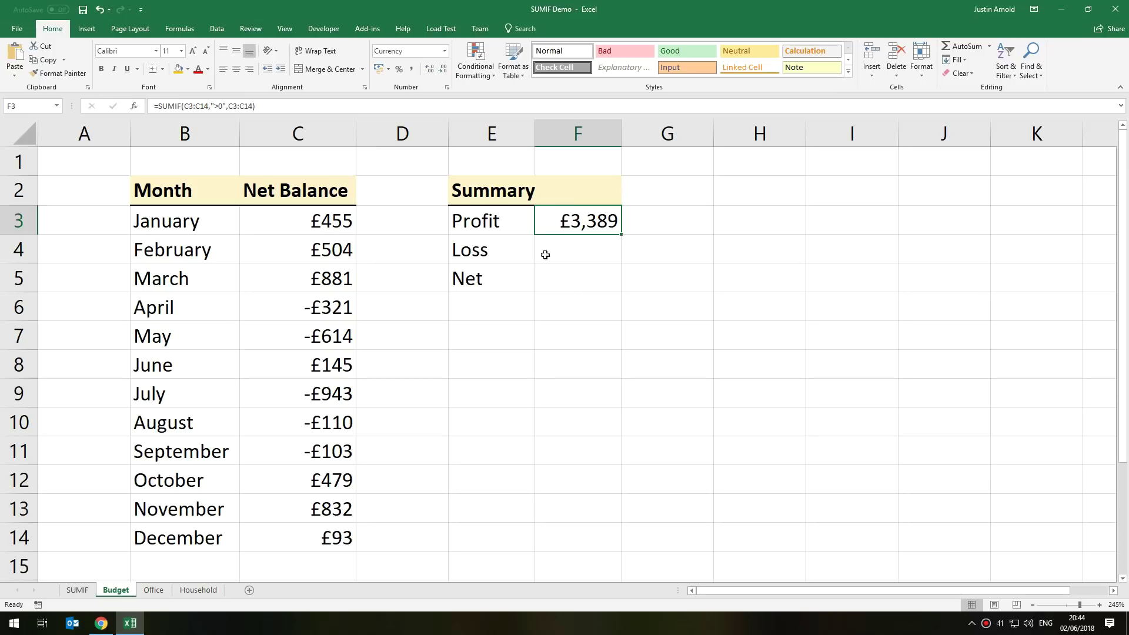
Step: Set April's net balance in C6 to -221 and check the Profit cell F3
{"action": "left_click", "coordinate": [326, 305]}
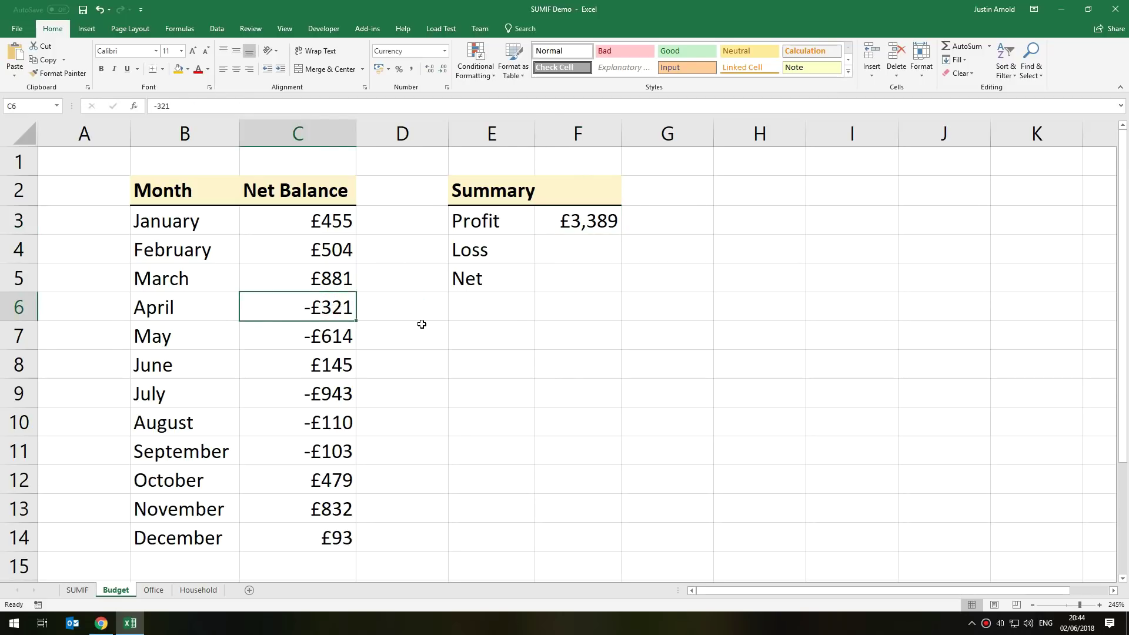
{"action": "type", "text": "-221"}
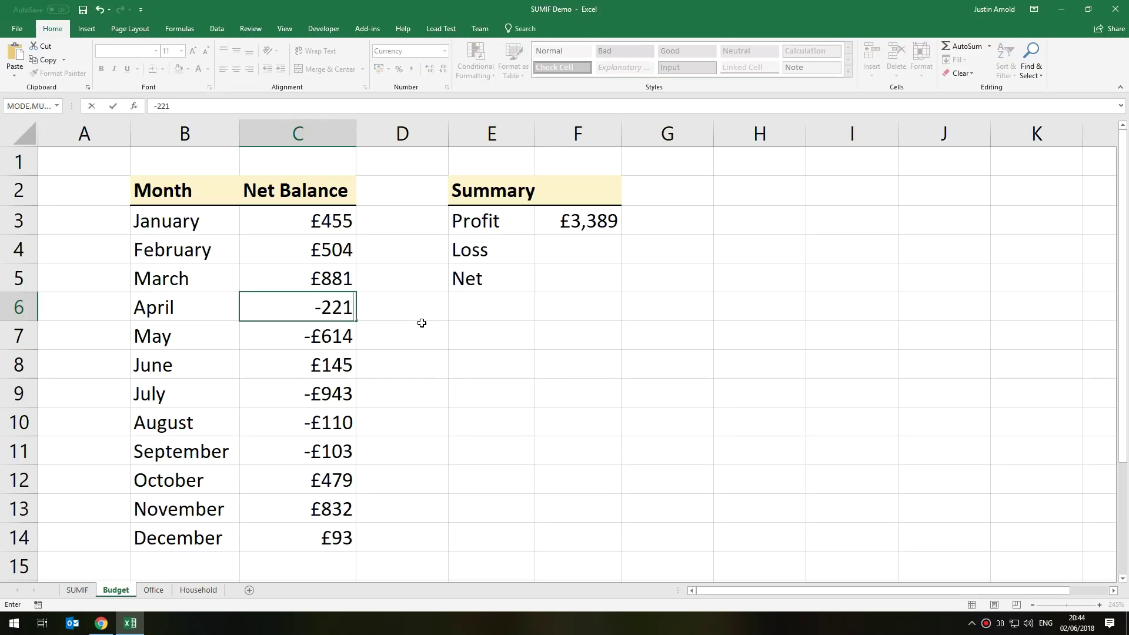
{"action": "key", "text": "ctrl+Return"}
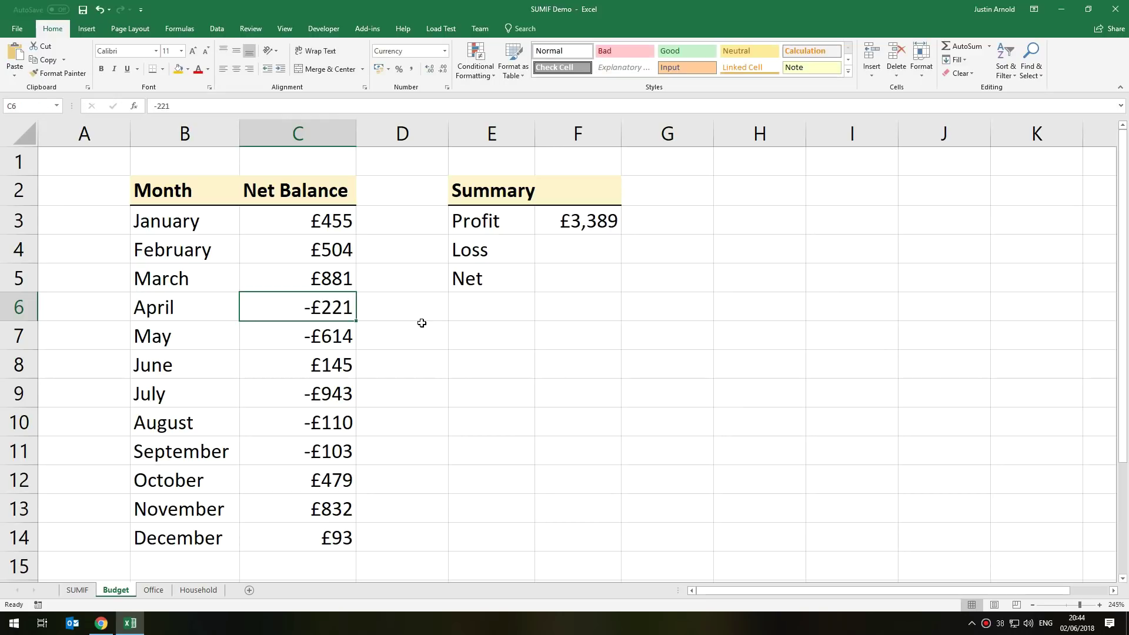
{"action": "left_click", "coordinate": [574, 223]}
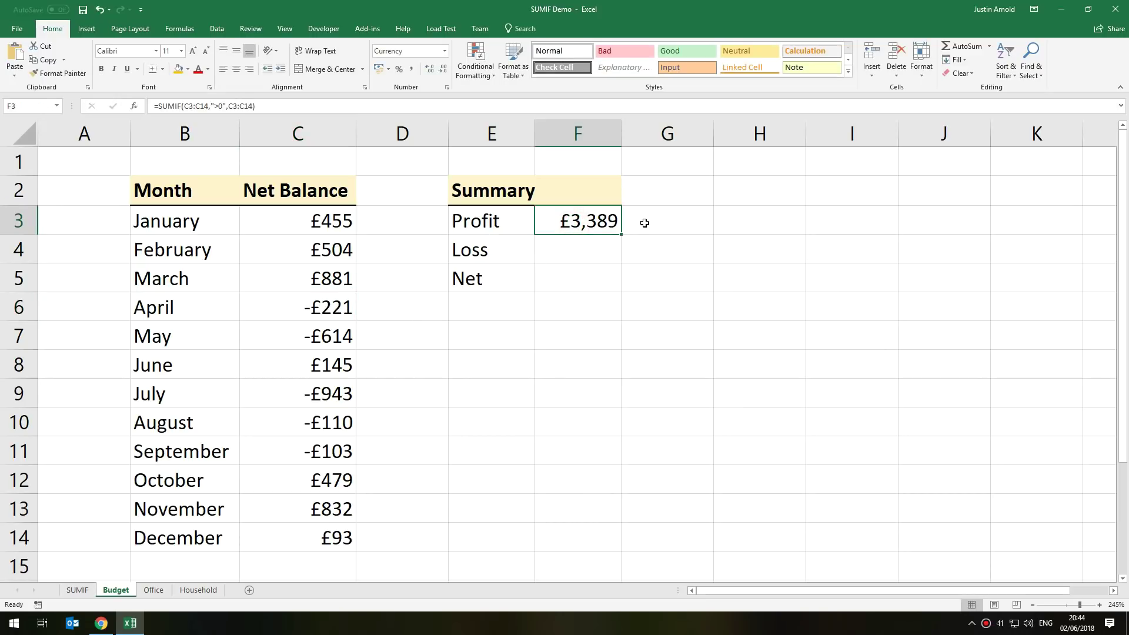
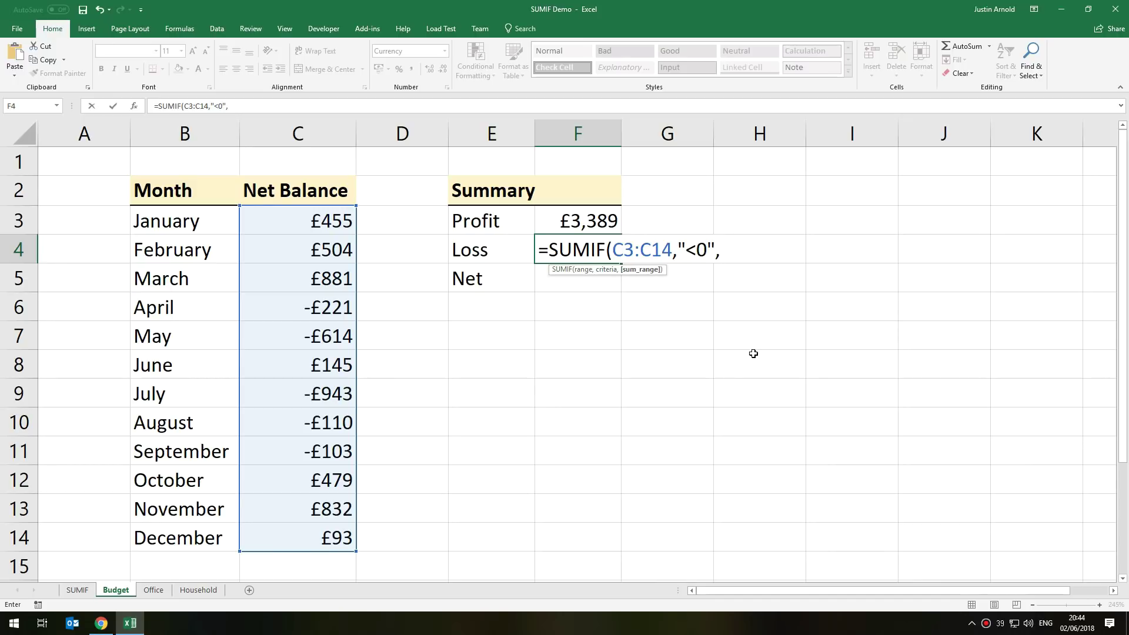
Step: Calculate the loss in cell F4 with the formula =SUMIF(C3:C14,"<0",C3:C14)
{"action": "left_click_drag", "start_coordinate": [286, 222], "coordinate": [285, 533]}
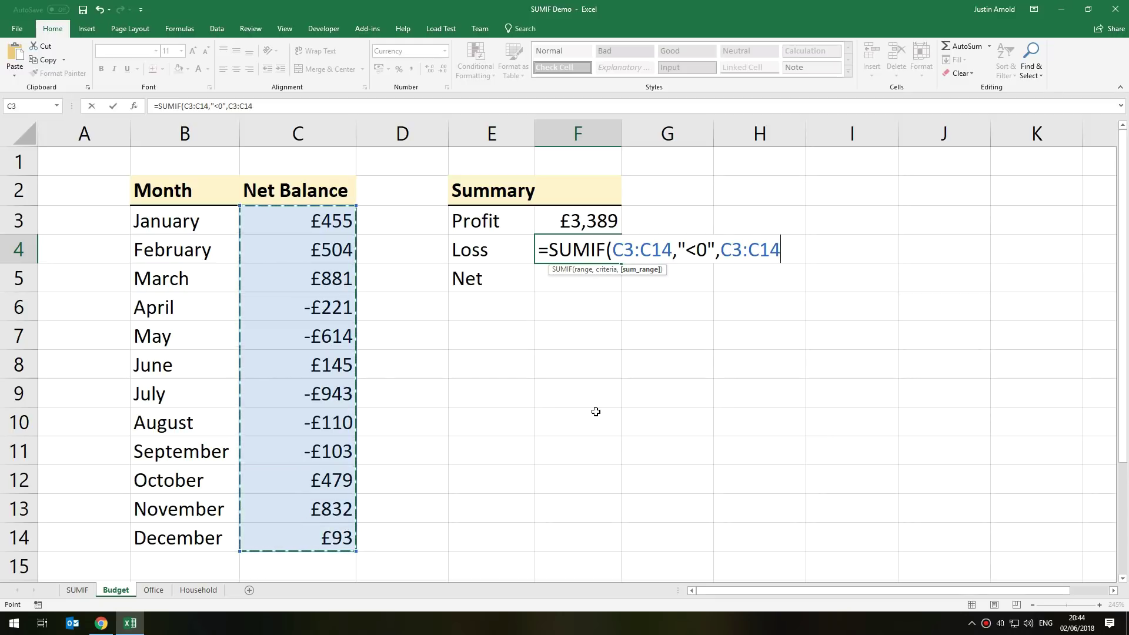
{"action": "type", "text": ")"}
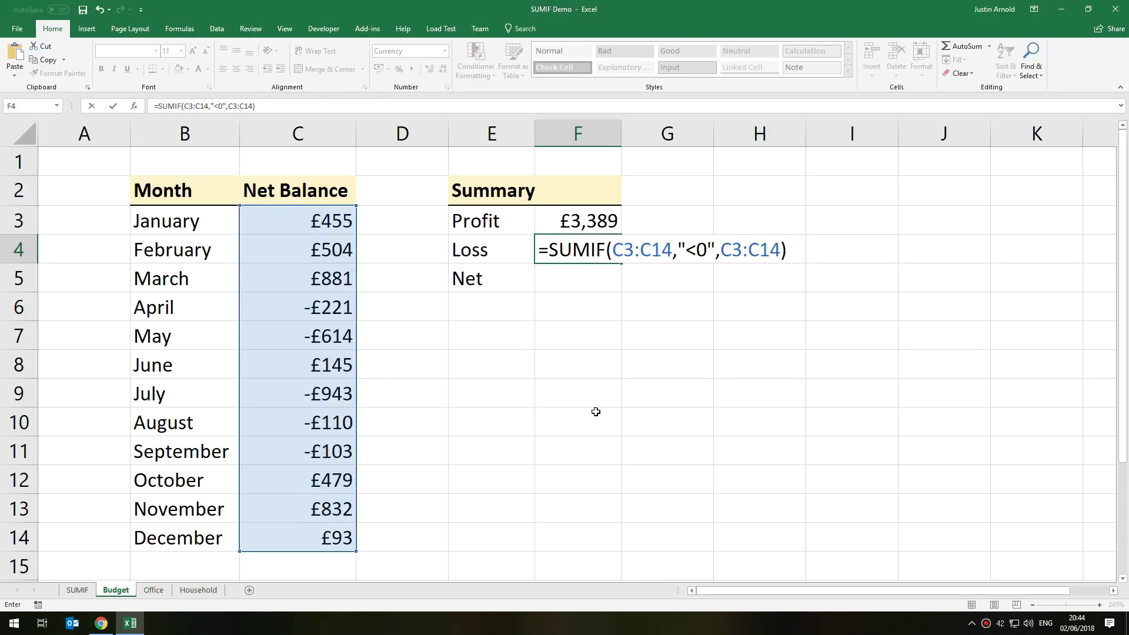
{"action": "key", "text": "ctrl+Return"}
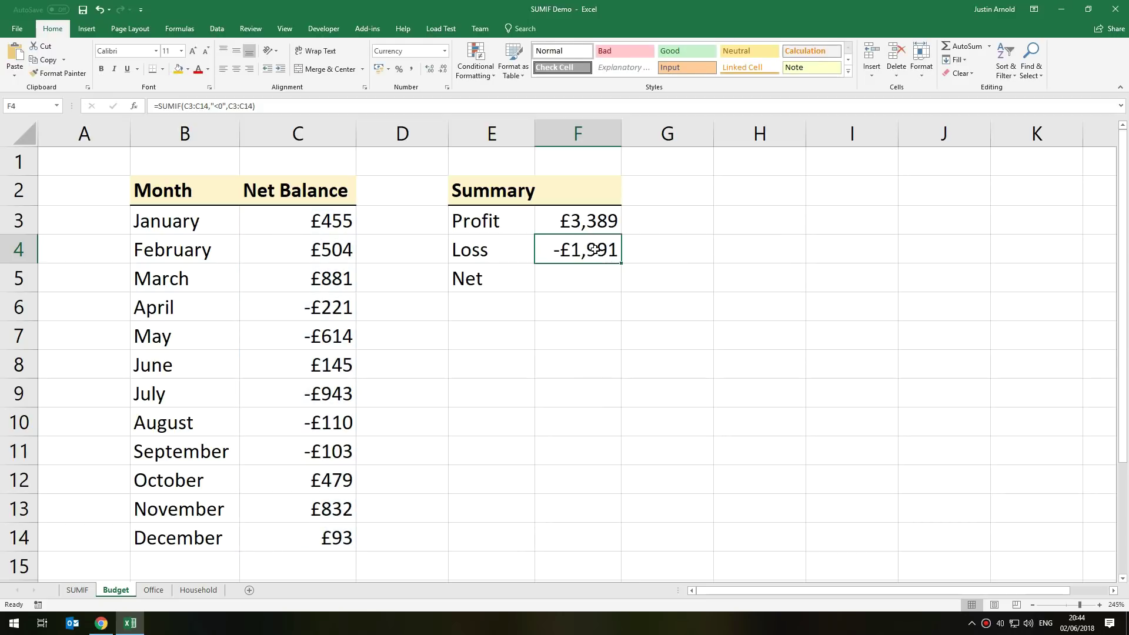
Step: Highlight the negative net balances C6, C7, C9, C10 and C11 together to check their sum, and clear the selection
{"action": "left_click", "coordinate": [336, 307]}
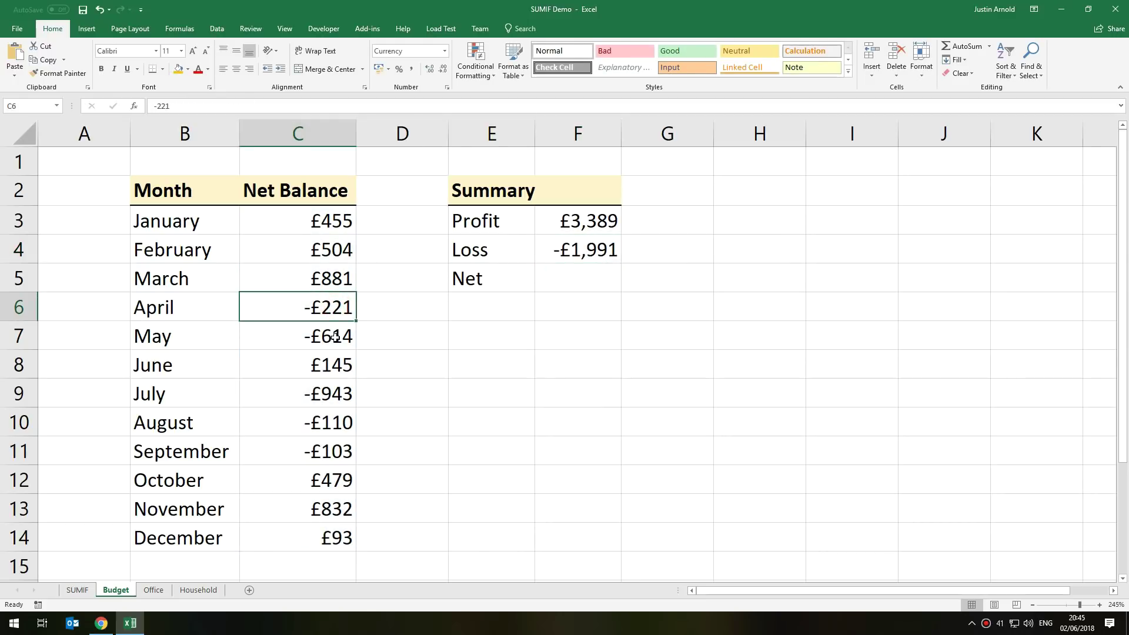
{"action": "left_click", "coordinate": [333, 336], "text": "ctrl"}
{"action": "left_click", "coordinate": [330, 394], "text": "ctrl"}
{"action": "left_click", "coordinate": [330, 423], "text": "ctrl"}
{"action": "left_click", "coordinate": [329, 451], "text": "ctrl"}
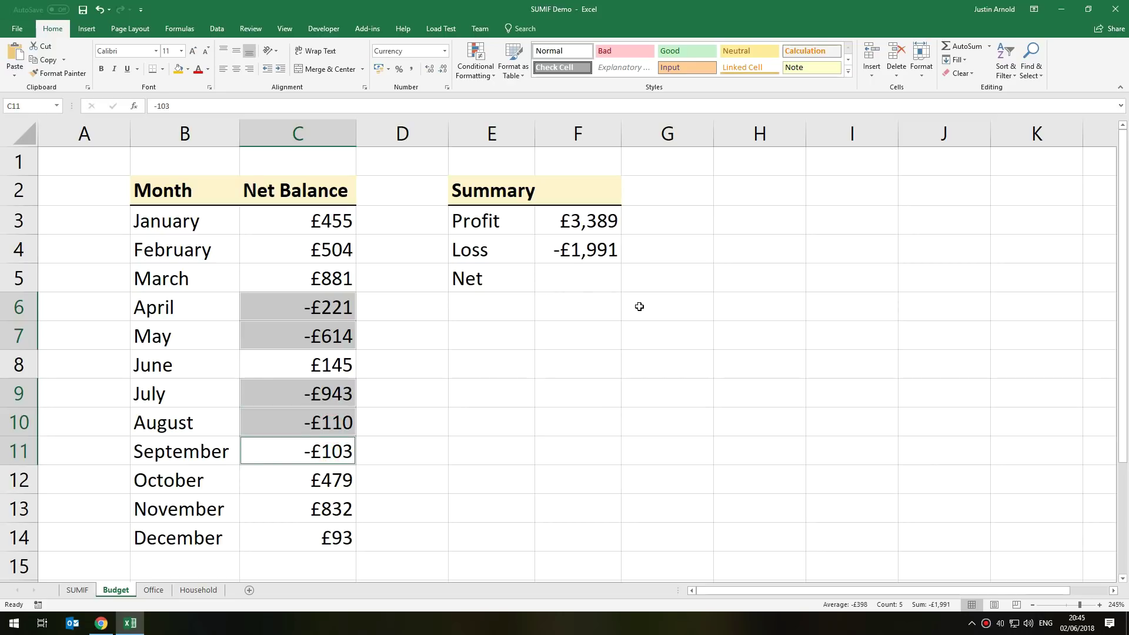
{"action": "left_click", "coordinate": [558, 371]}
Step: Set April's net balance in C6 to -321 and check the Loss cell F4
{"action": "left_click", "coordinate": [327, 321]}
{"action": "double_click", "coordinate": [325, 307]}
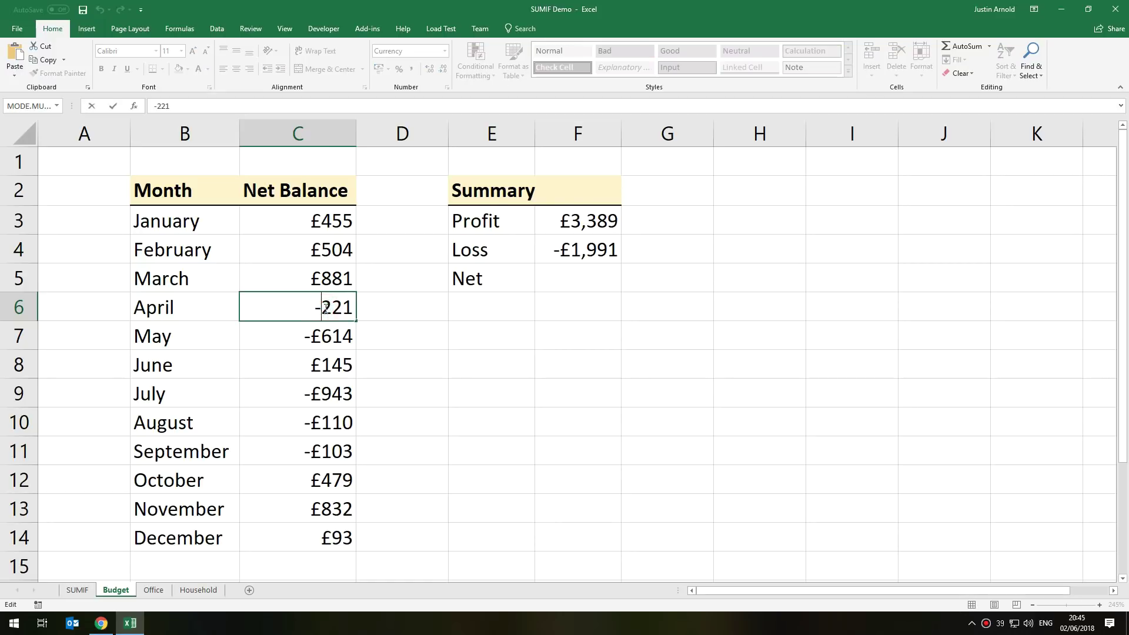
{"action": "type", "text": "3"}
{"action": "key", "text": "ctrl+Return"}
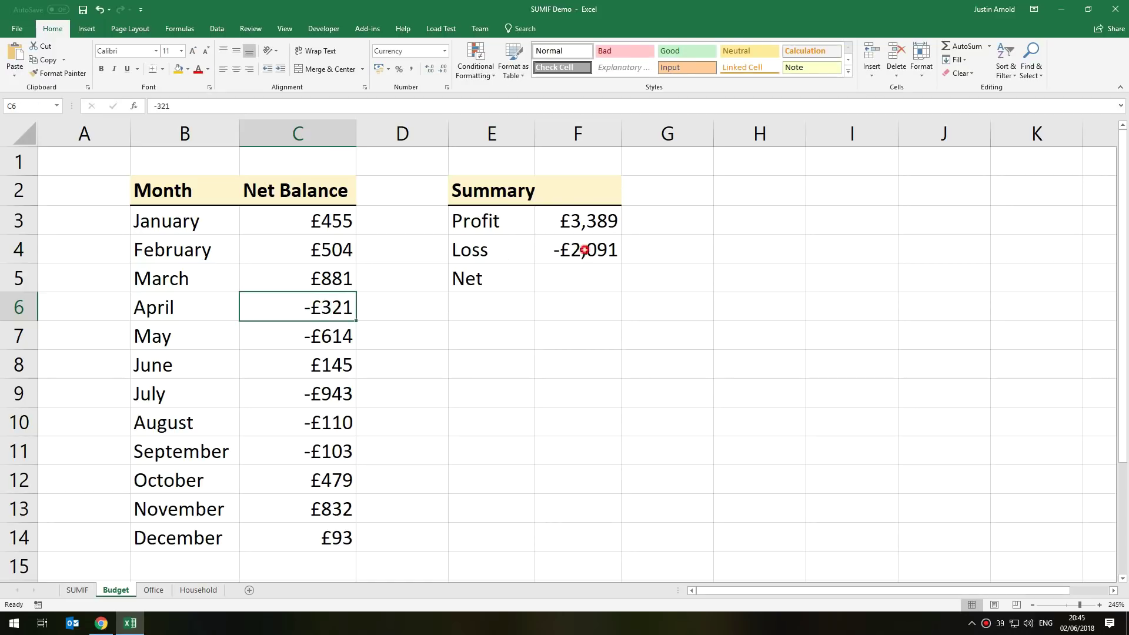
{"action": "left_click", "coordinate": [575, 251]}
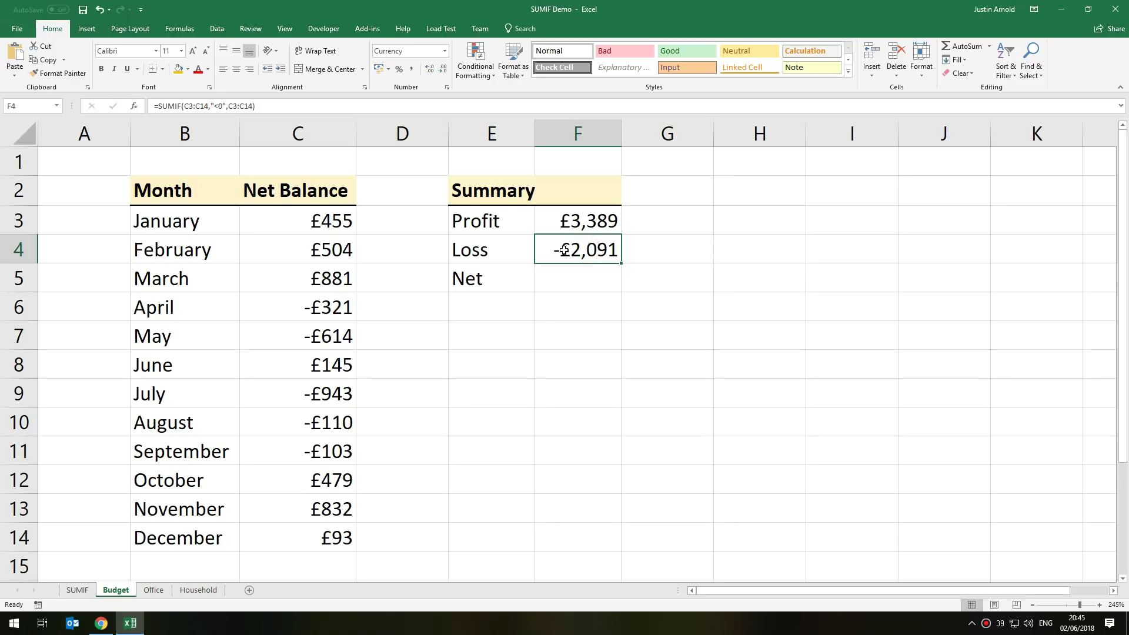
Step: Compare the Profit formula in F3 with the Loss formula in F4, leaving both unaltered
{"action": "left_click", "coordinate": [589, 220]}
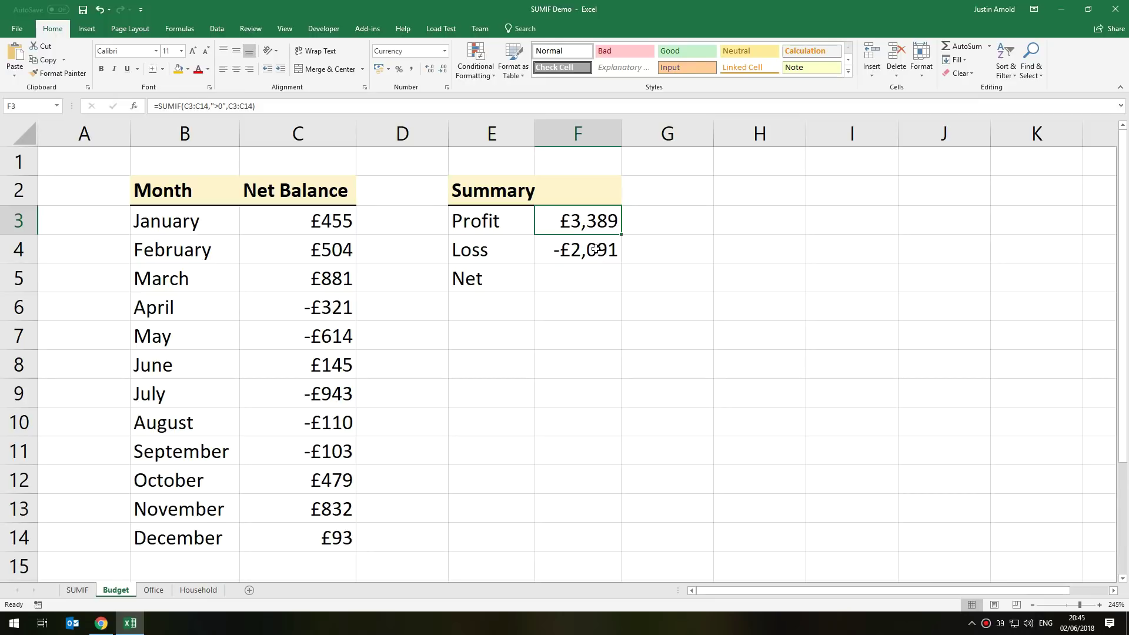
{"action": "left_click", "coordinate": [588, 247]}
{"action": "double_click", "coordinate": [575, 248]}
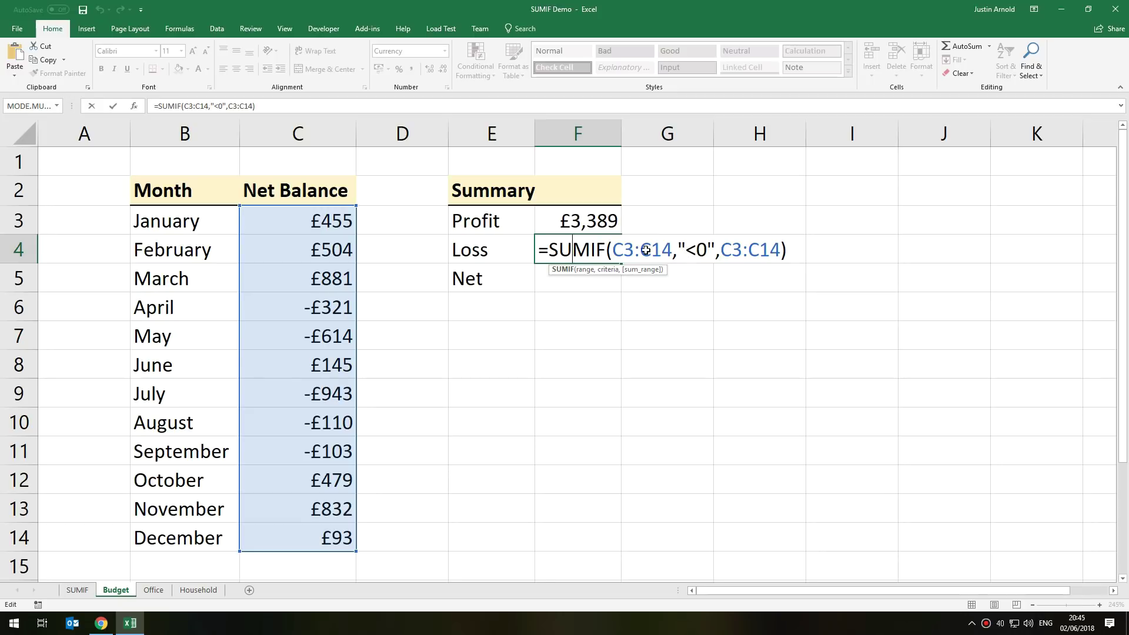
{"action": "key", "text": "Return"}
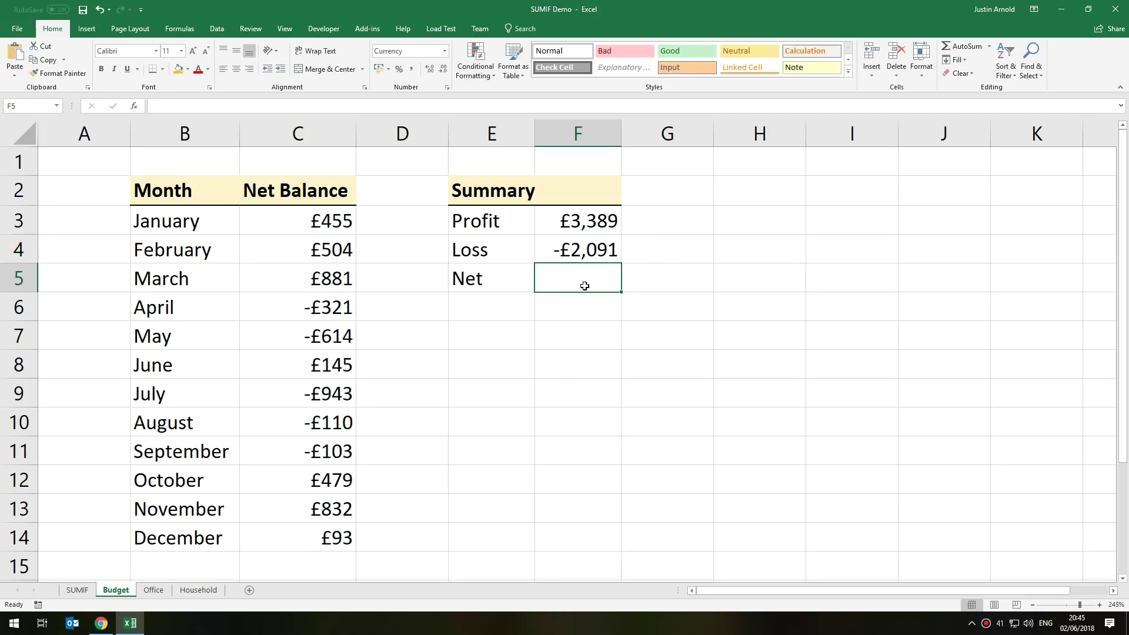
Step: Calculate the net amount in cell F5 with the formula =F3+F4
{"action": "type", "text": "="}
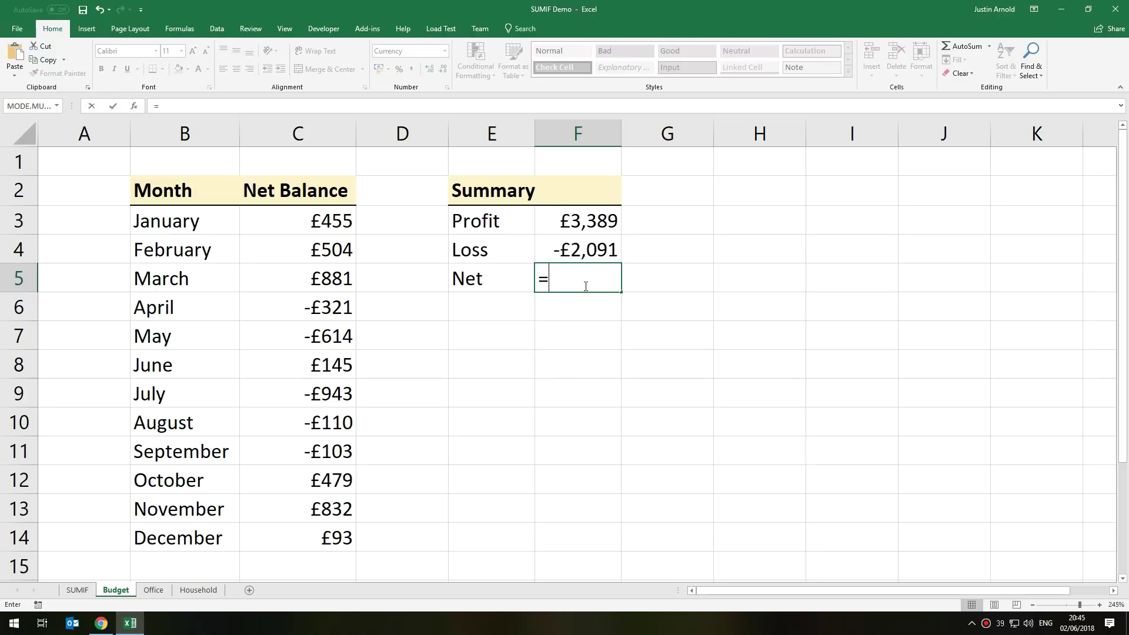
{"action": "left_click", "coordinate": [583, 221]}
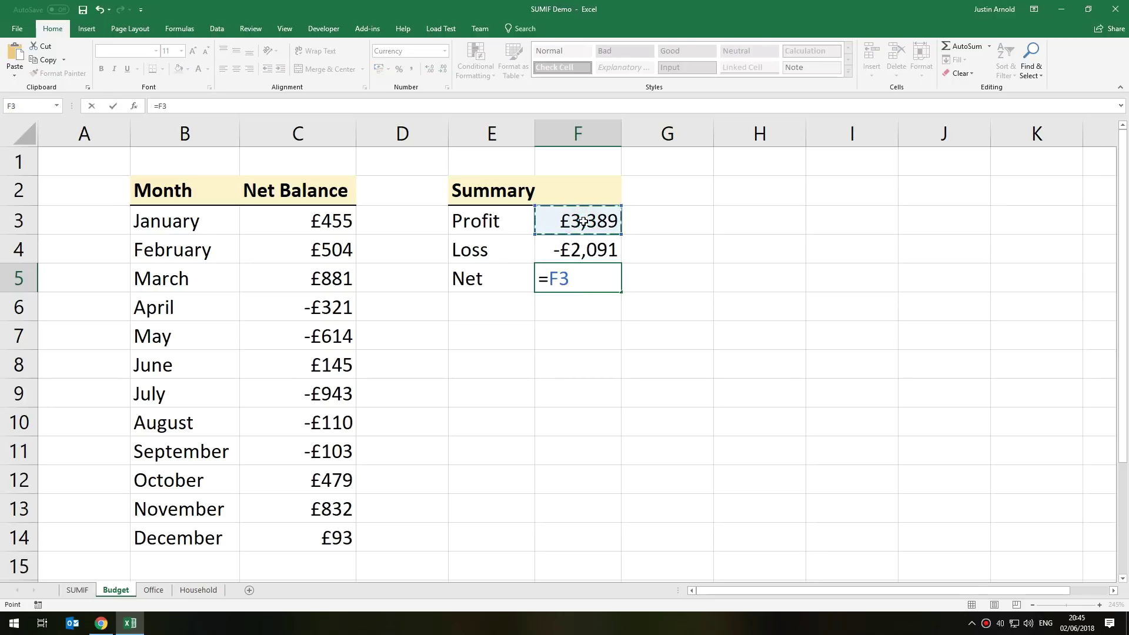
{"action": "type", "text": "+"}
{"action": "left_click", "coordinate": [582, 247]}
{"action": "key", "text": "ctrl+Return"}
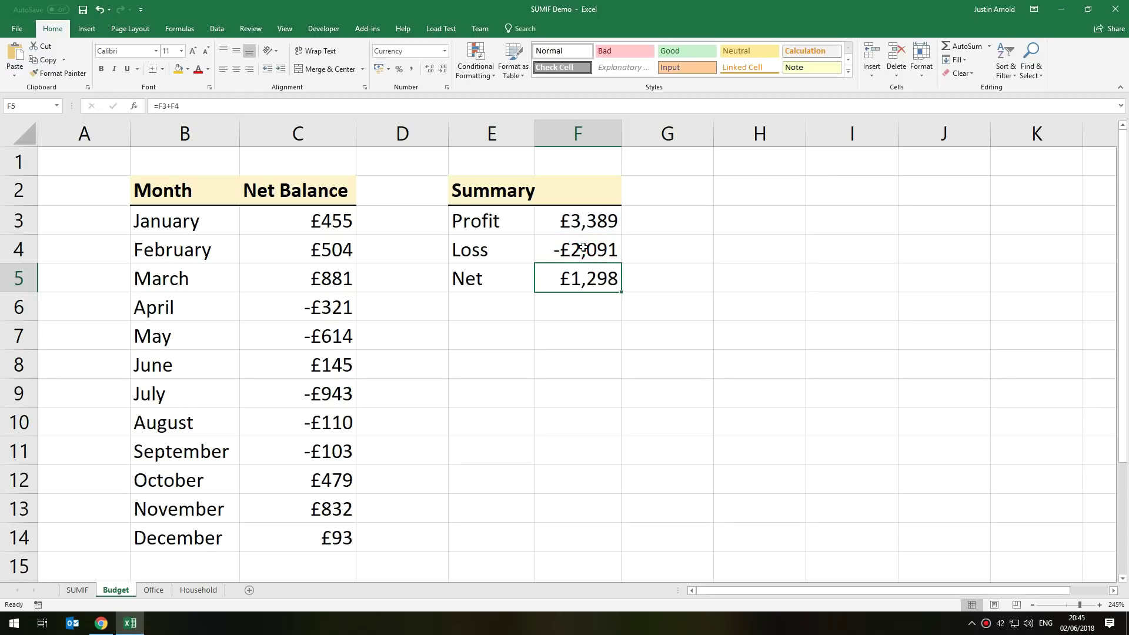
{"action": "left_click", "coordinate": [583, 281]}
Step: Switch to the Office sheet and highlight the table of products, numbers and suppliers
{"action": "left_click", "coordinate": [153, 590]}
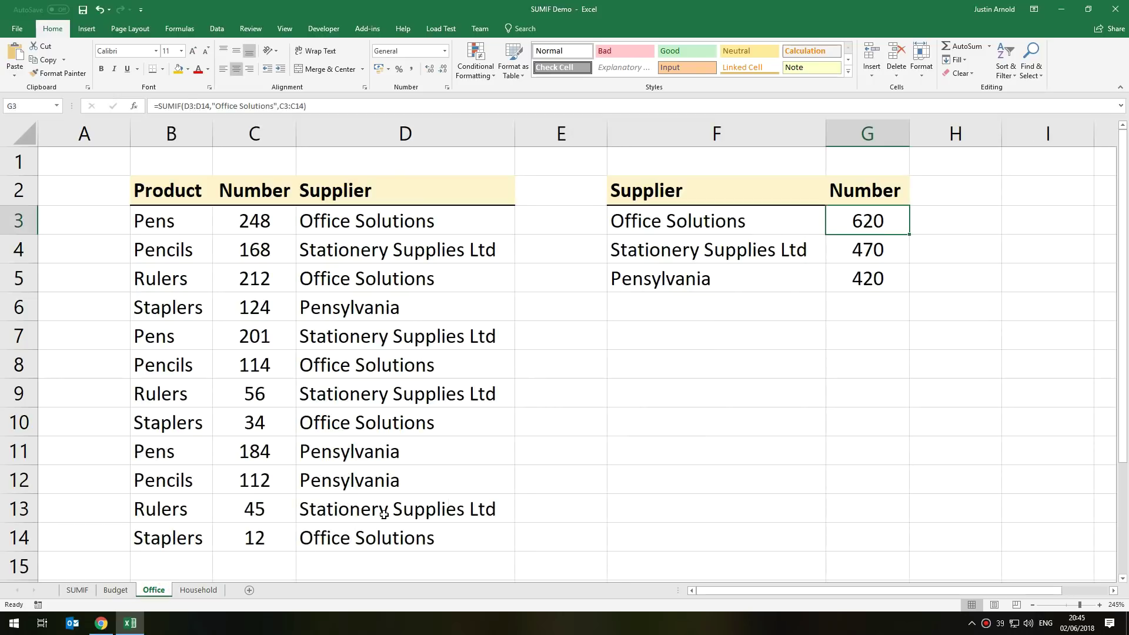
{"action": "left_click", "coordinate": [686, 450]}
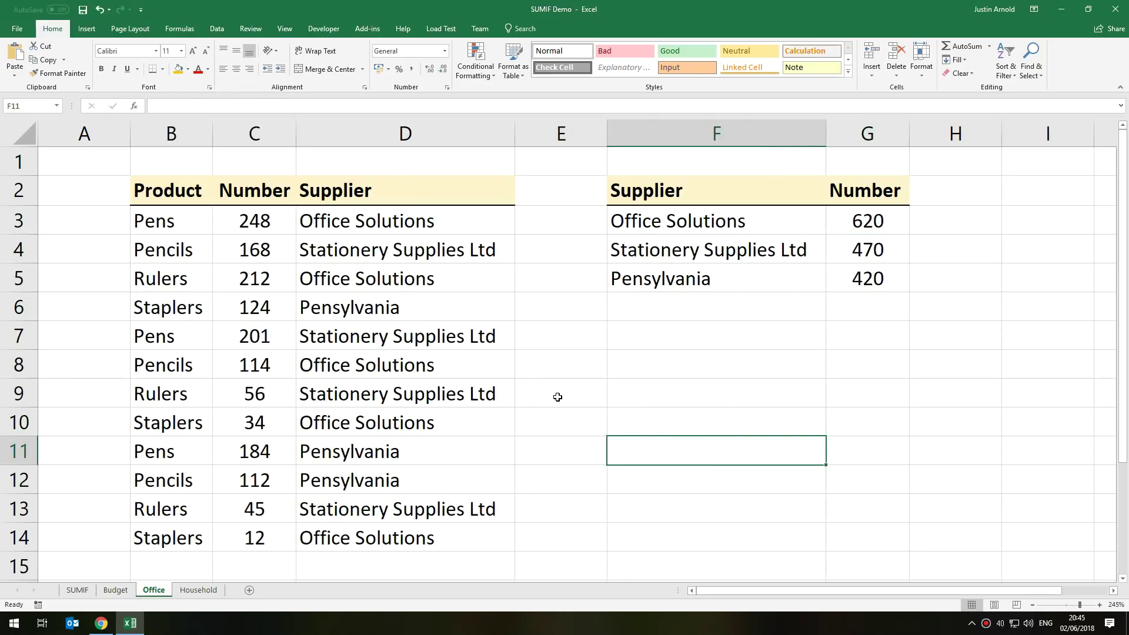
{"action": "left_click_drag", "start_coordinate": [170, 195], "coordinate": [383, 511]}
{"action": "left_click", "coordinate": [612, 482]}
Step: Go through sample entries in the Product column of the Office table, starting with Pens in B3
{"action": "left_click", "coordinate": [165, 223]}
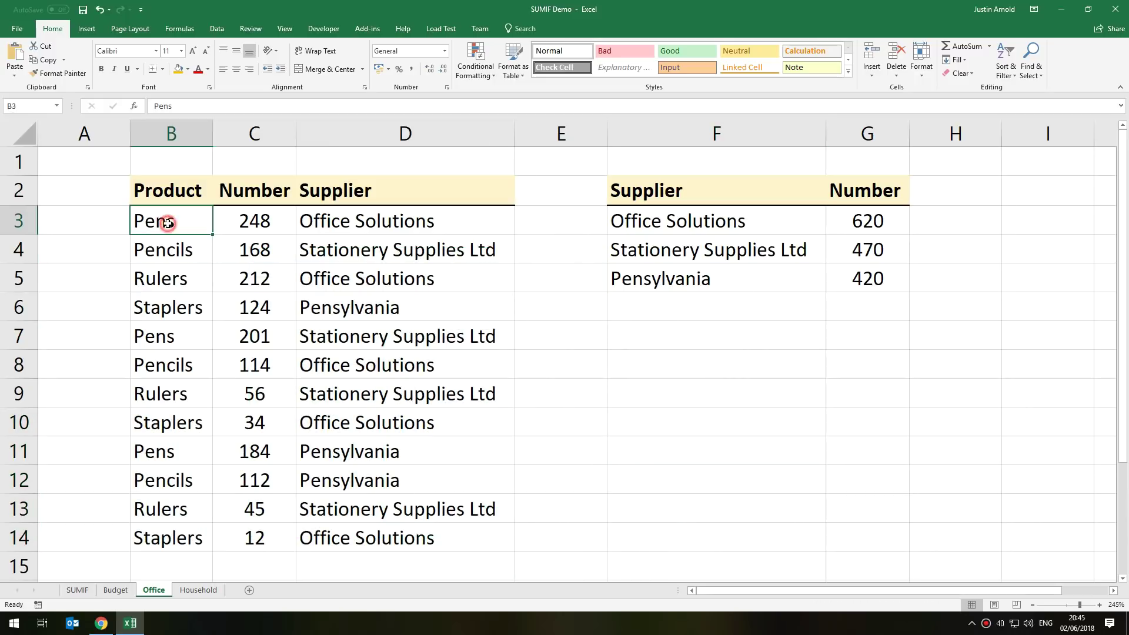
{"action": "left_click", "coordinate": [167, 249]}
{"action": "left_click", "coordinate": [168, 282]}
{"action": "left_click", "coordinate": [165, 307]}
{"action": "left_click", "coordinate": [156, 388]}
{"action": "left_click", "coordinate": [182, 458]}
{"action": "left_click", "coordinate": [167, 507]}
Step: Go through the quantities in the Number column one by one from C3 to C11
{"action": "left_click", "coordinate": [255, 234]}
{"action": "left_click", "coordinate": [259, 253]}
{"action": "left_click", "coordinate": [262, 282]}
{"action": "left_click", "coordinate": [260, 312]}
{"action": "left_click", "coordinate": [259, 338]}
{"action": "left_click", "coordinate": [262, 365]}
{"action": "left_click", "coordinate": [253, 390]}
{"action": "left_click", "coordinate": [256, 422]}
{"action": "left_click", "coordinate": [257, 454]}
Step: Point out the quantities in C8, C10 and C11, and highlight the product-quantity pairs B12:C12 and B14:C14
{"action": "left_click", "coordinate": [247, 365]}
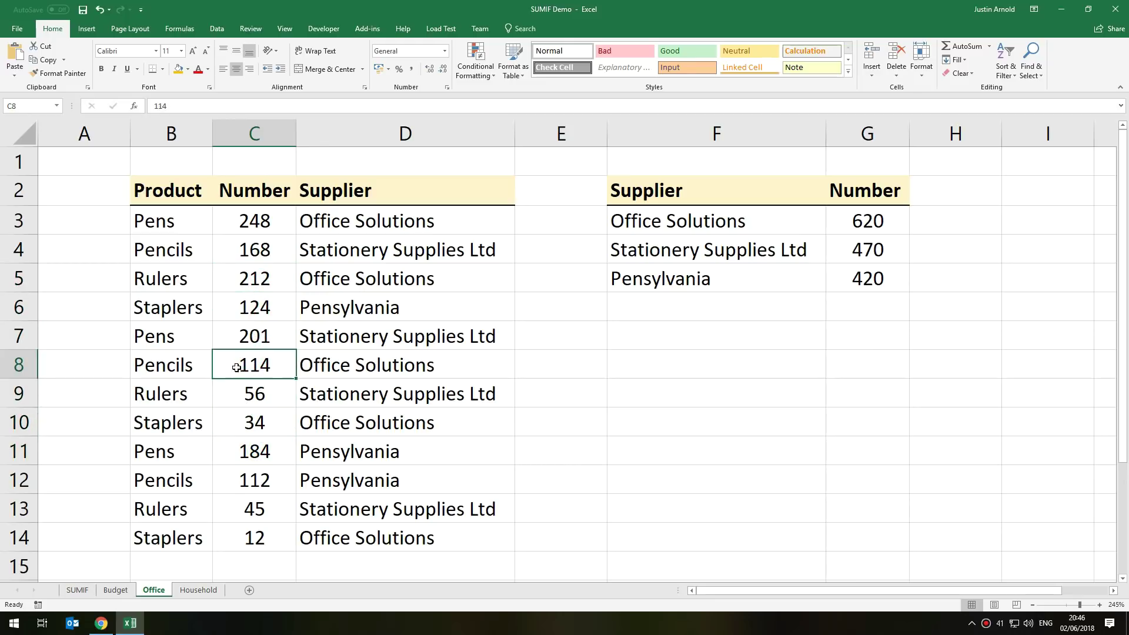
{"action": "left_click", "coordinate": [239, 421]}
{"action": "left_click", "coordinate": [246, 449]}
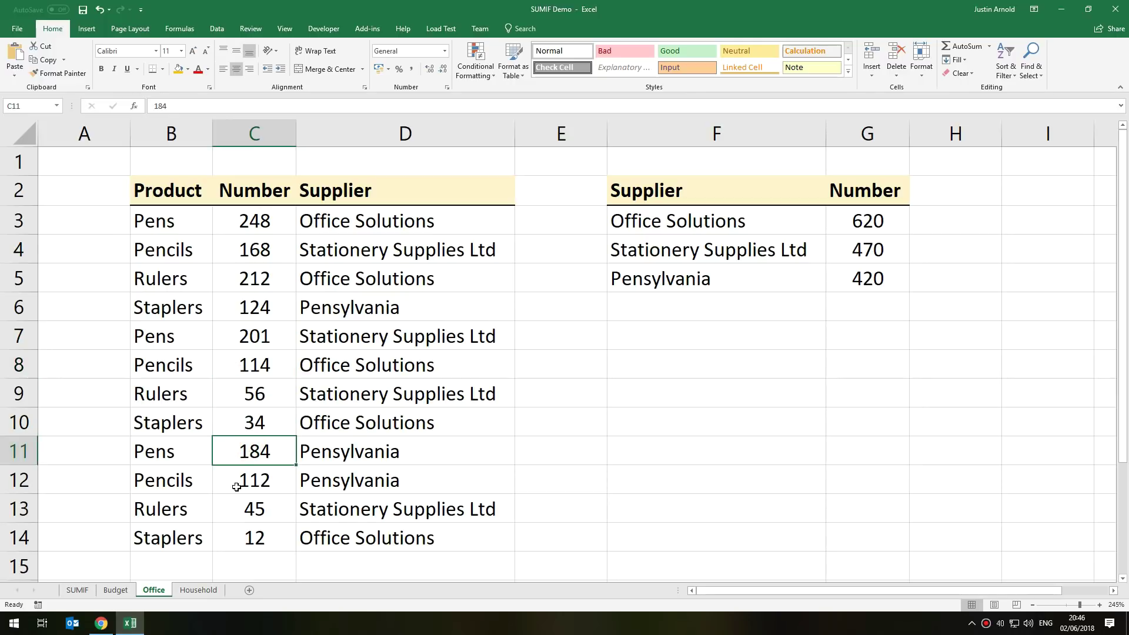
{"action": "left_click_drag", "start_coordinate": [262, 484], "coordinate": [207, 486]}
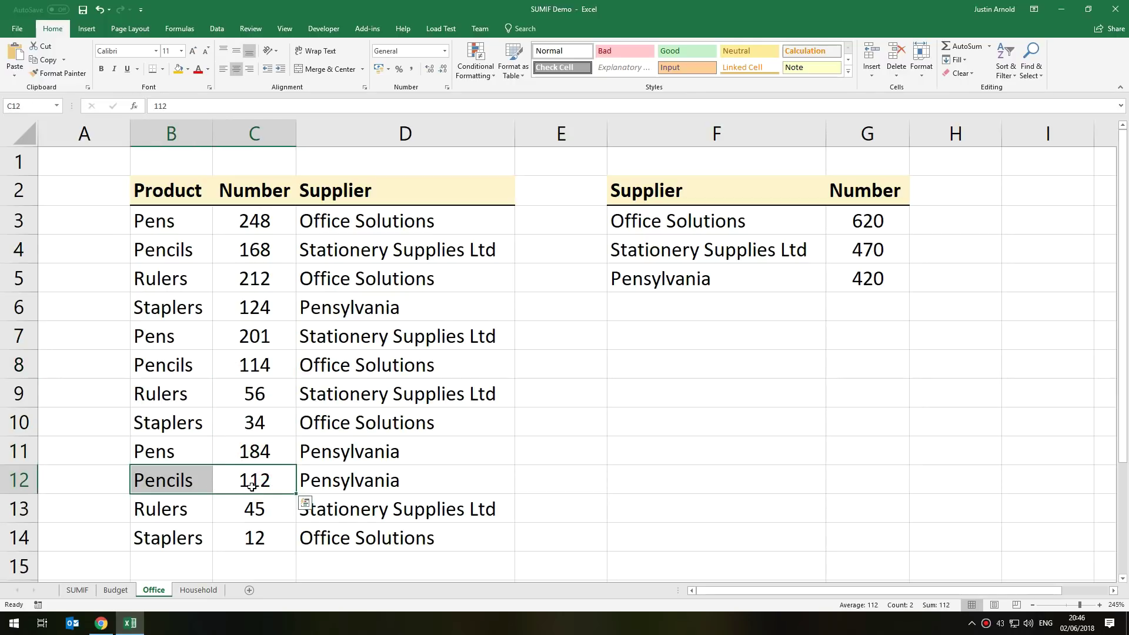
{"action": "left_click_drag", "start_coordinate": [252, 536], "coordinate": [185, 543]}
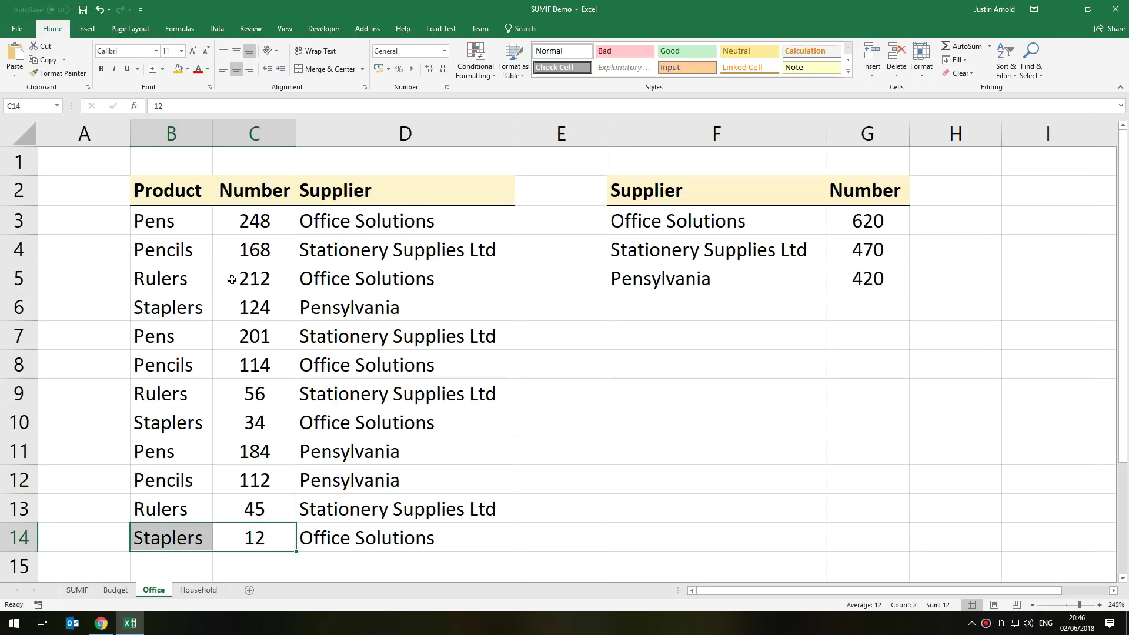
Step: Highlight all the quantities in C3:C14, followed by all the suppliers in D3:D14
{"action": "left_click_drag", "start_coordinate": [244, 221], "coordinate": [244, 536]}
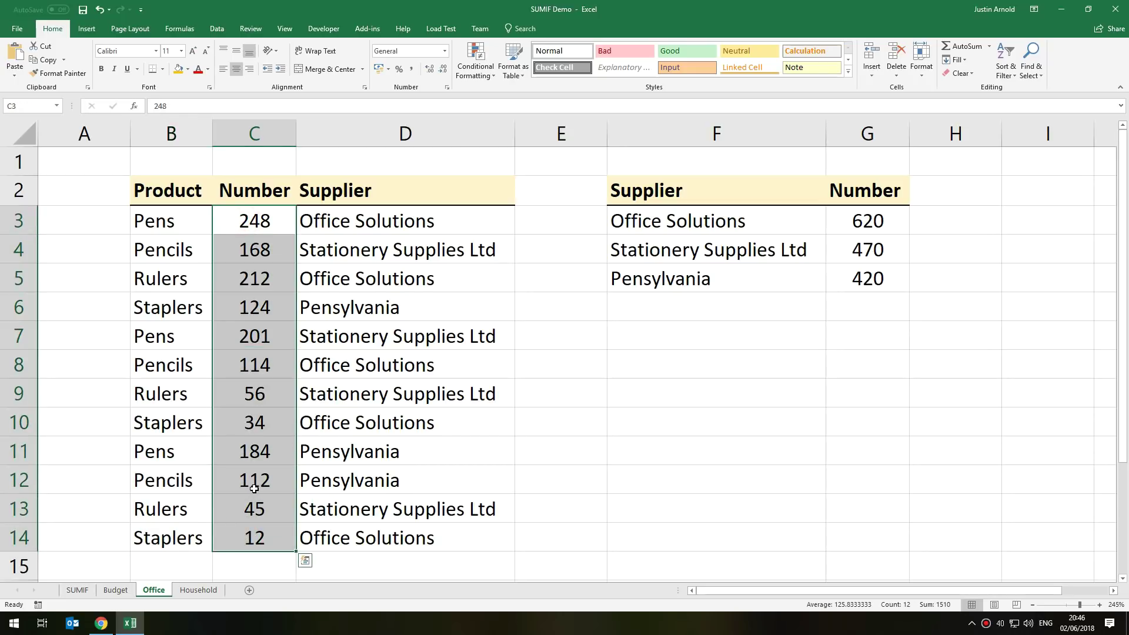
{"action": "left_click_drag", "start_coordinate": [327, 220], "coordinate": [337, 524]}
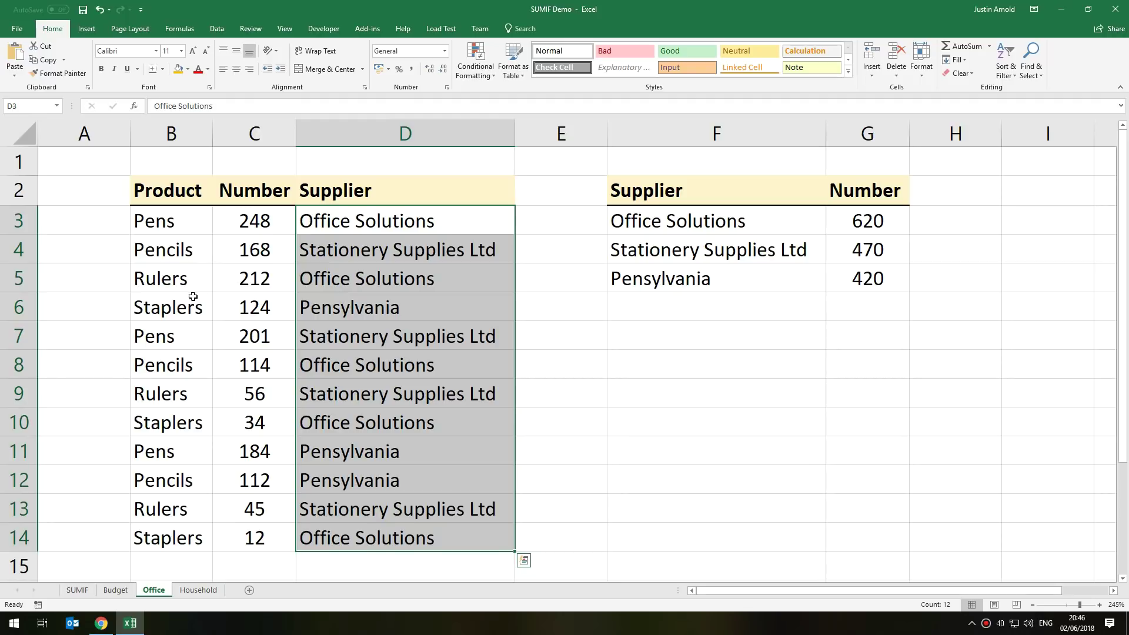
Step: Compare the two pencil orders in rows 8 and 12 by supplier, finishing on the first pens order in B3
{"action": "left_click", "coordinate": [237, 365]}
{"action": "left_click_drag", "start_coordinate": [176, 365], "coordinate": [228, 368]}
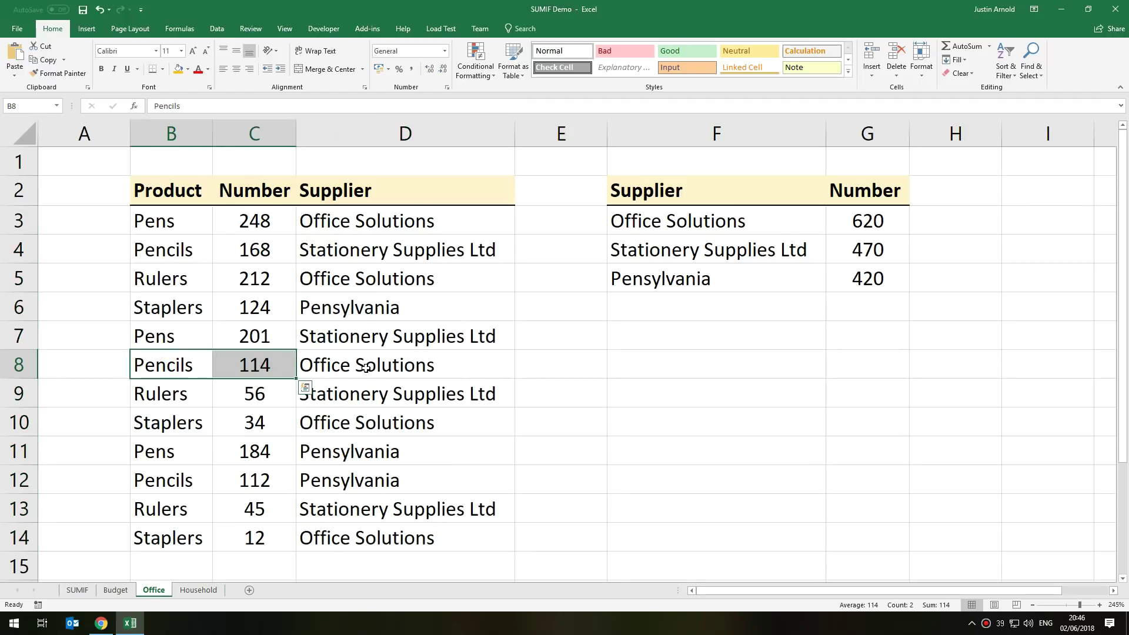
{"action": "left_click", "coordinate": [255, 481]}
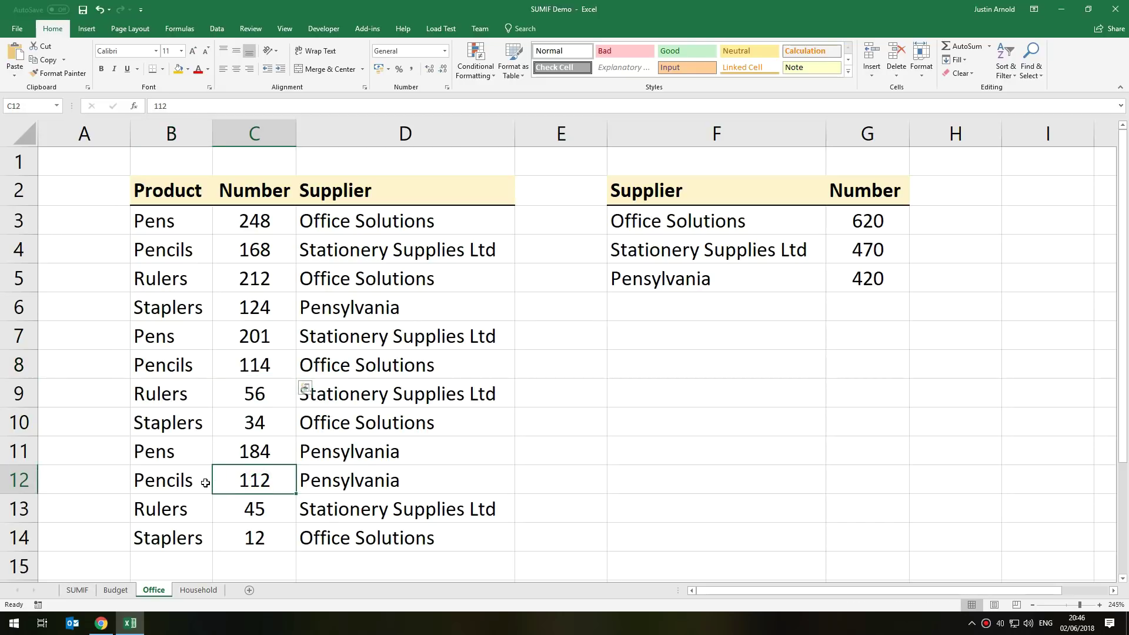
{"action": "left_click_drag", "start_coordinate": [208, 483], "coordinate": [171, 480]}
{"action": "left_click", "coordinate": [351, 492]}
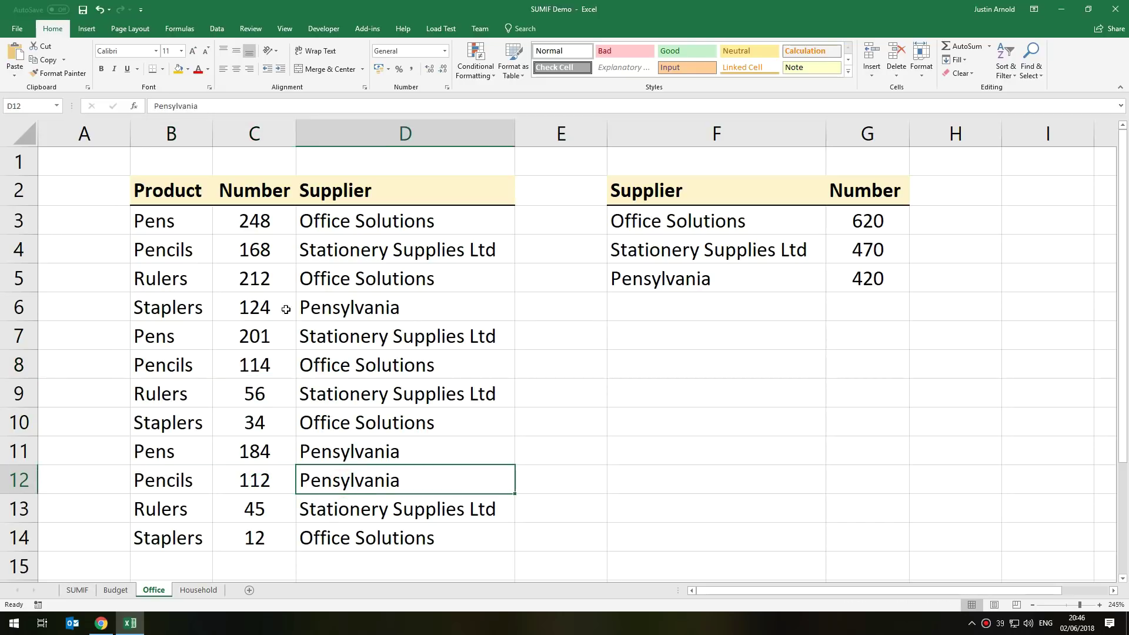
{"action": "left_click", "coordinate": [159, 221]}
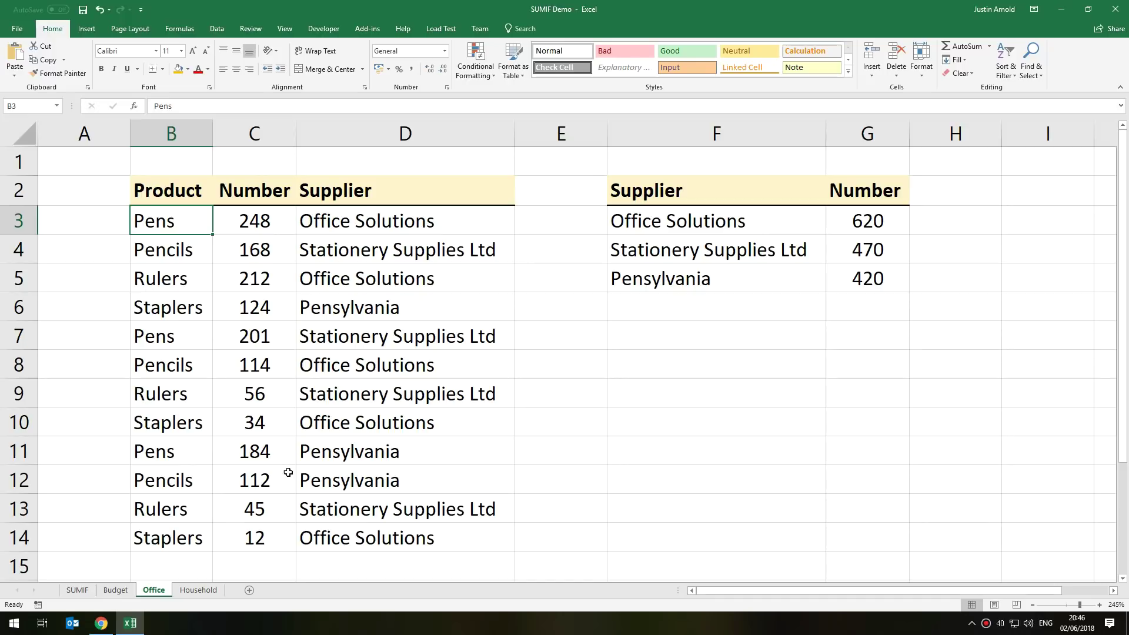
Step: Highlight the supplier summary table F2:G5 and inspect the SUMIF formulas in G3, G4 and G5
{"action": "left_click_drag", "start_coordinate": [658, 186], "coordinate": [849, 282]}
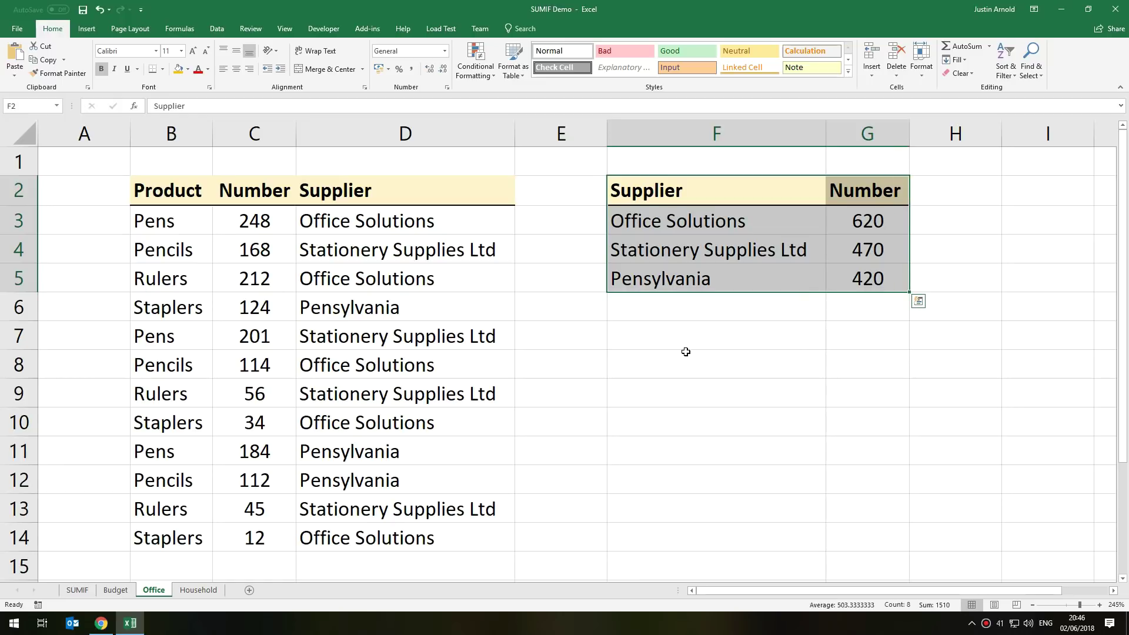
{"action": "left_click", "coordinate": [666, 347]}
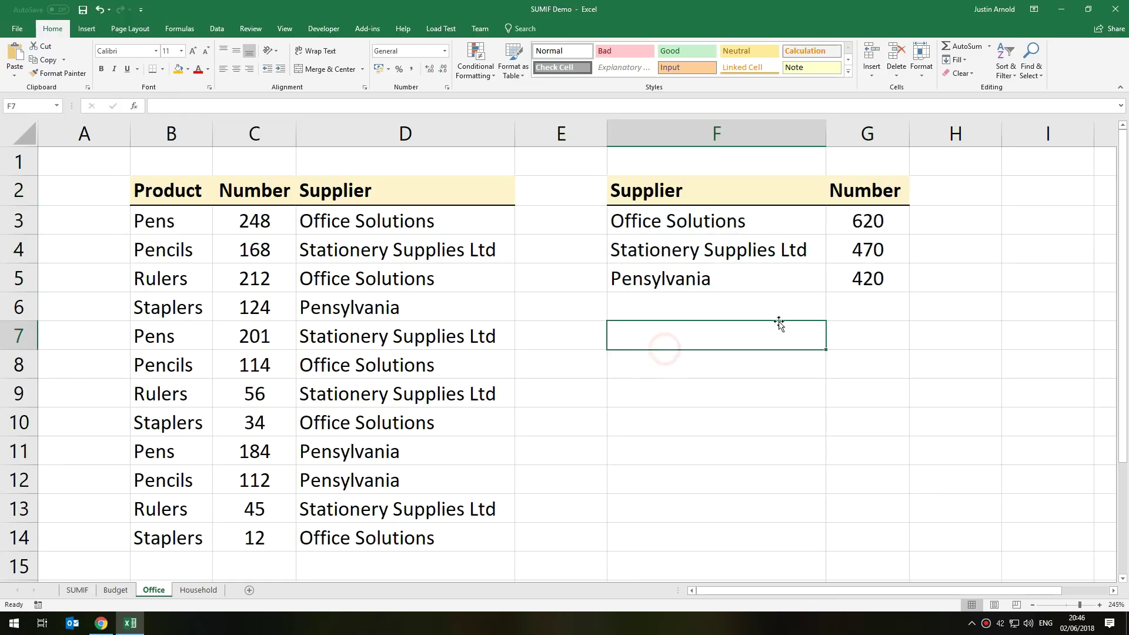
{"action": "left_click", "coordinate": [862, 219]}
{"action": "left_click", "coordinate": [858, 247]}
{"action": "left_click", "coordinate": [857, 277]}
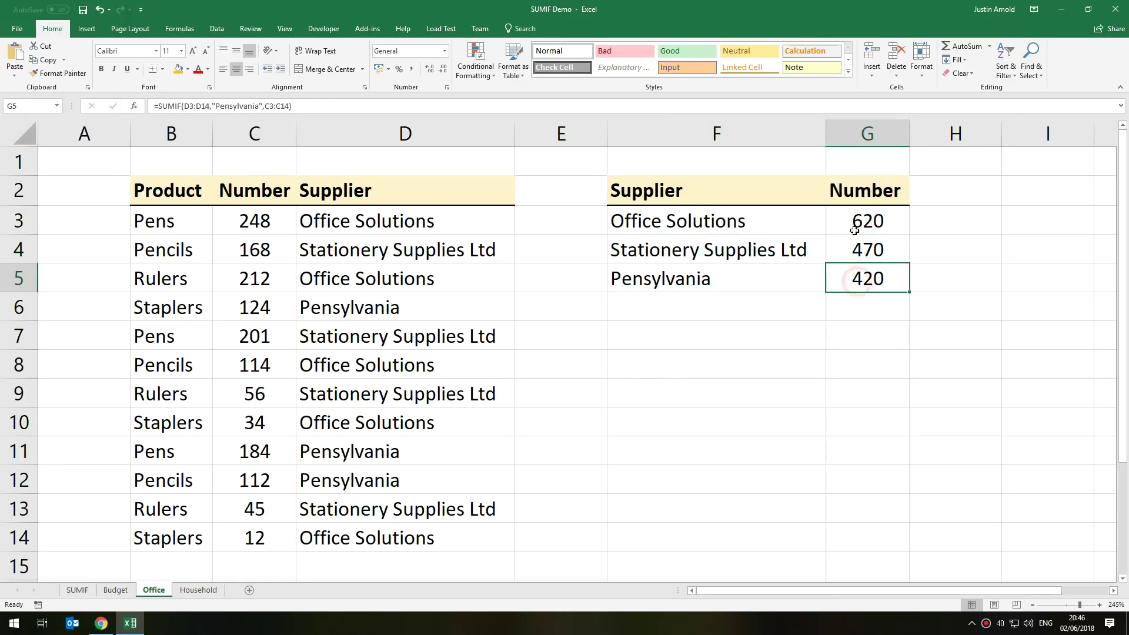
Step: Point out the Office Solutions total in G3 and the supplier names in F3, F4 and F5
{"action": "left_click", "coordinate": [854, 226]}
{"action": "left_click", "coordinate": [786, 222]}
{"action": "left_click", "coordinate": [689, 249]}
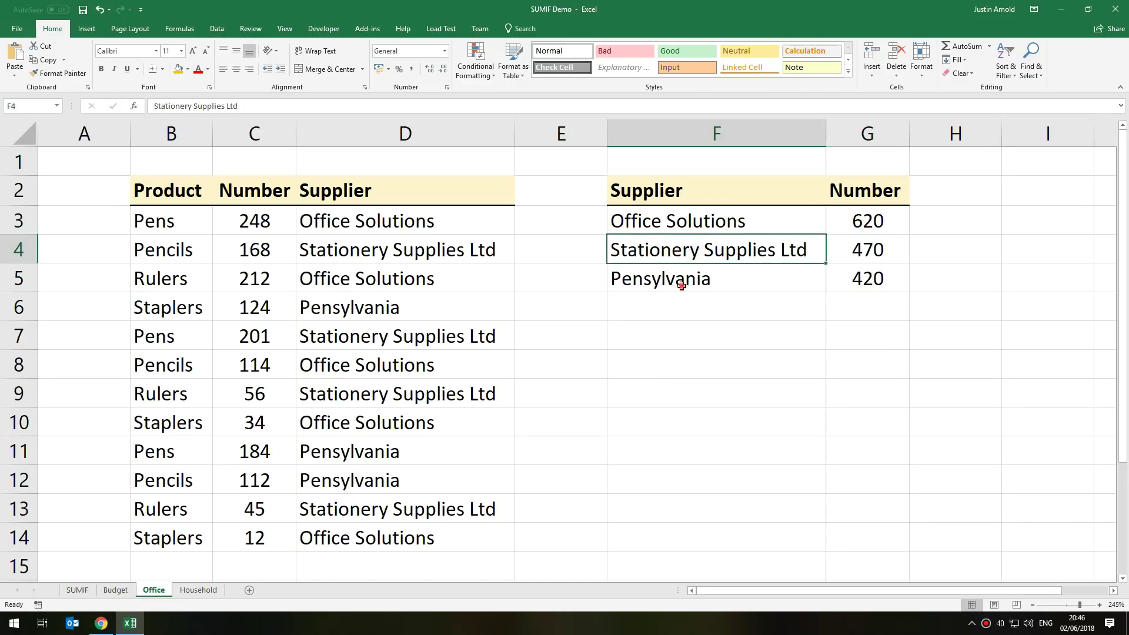
{"action": "left_click", "coordinate": [681, 284]}
{"action": "left_click", "coordinate": [686, 222]}
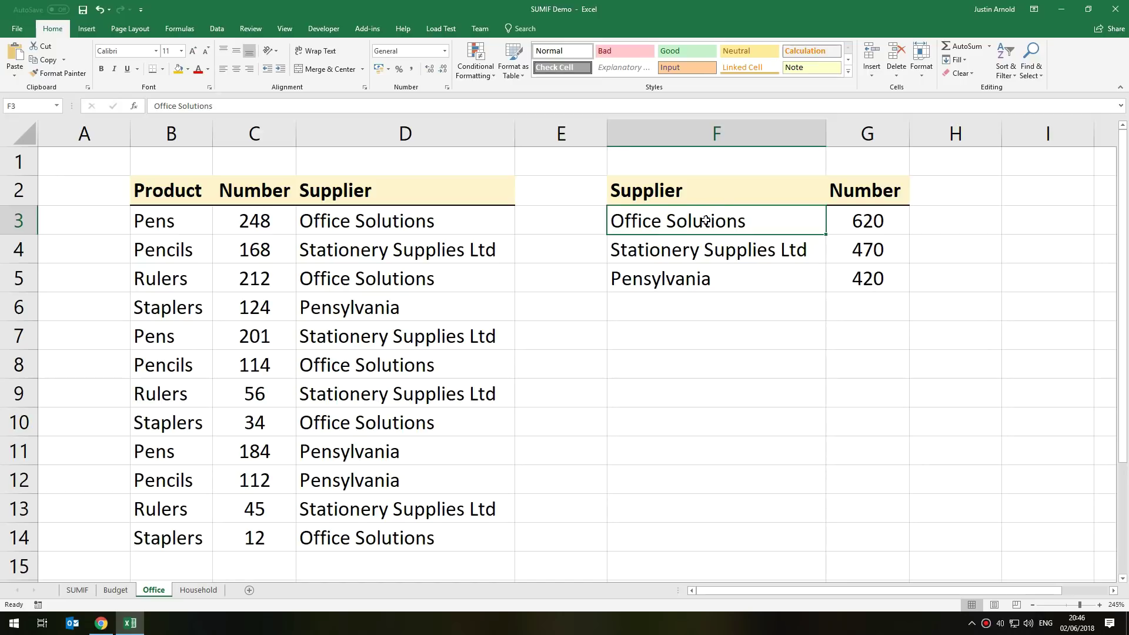
{"action": "left_click", "coordinate": [670, 272]}
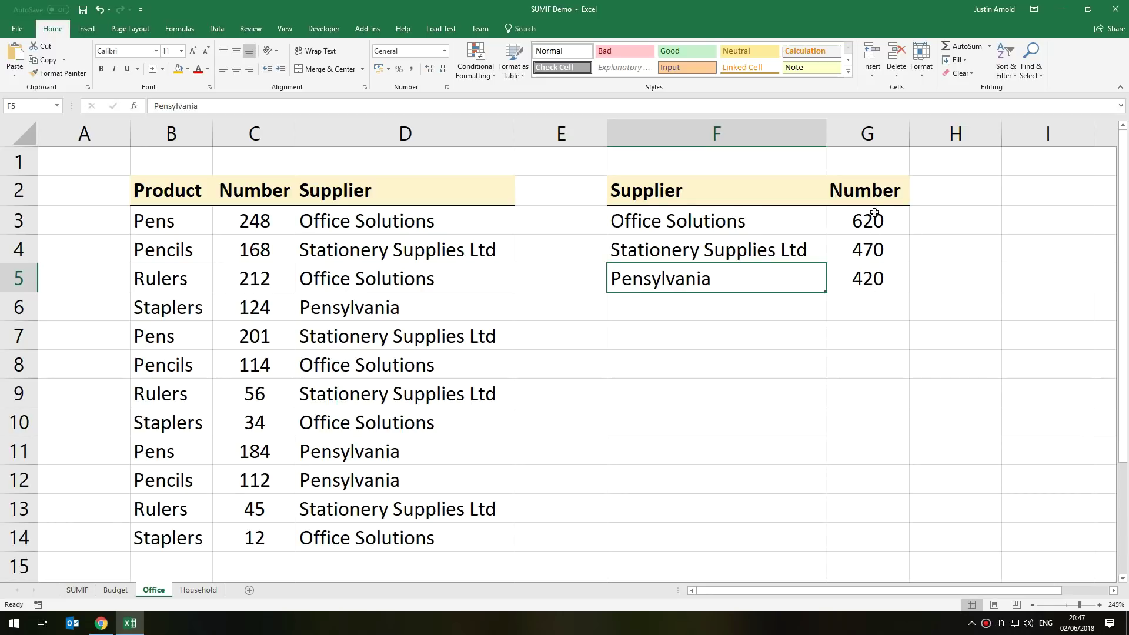
Step: Clear the supplier totals in G3:G5
{"action": "left_click_drag", "start_coordinate": [873, 213], "coordinate": [874, 280]}
{"action": "key", "text": "Delete"}
{"action": "left_click", "coordinate": [911, 370]}
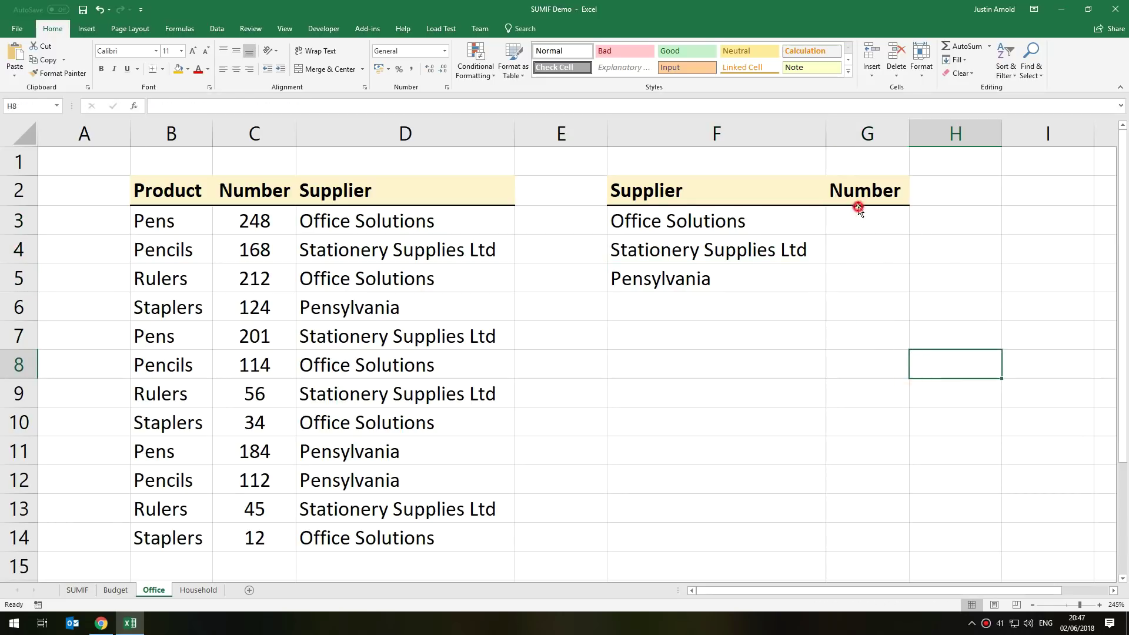
Step: Enter =SUMIF(D3:D14,F3,C3:C14) in G3 to total the Office Solutions quantities, keeping G3 selected
{"action": "left_click", "coordinate": [856, 213]}
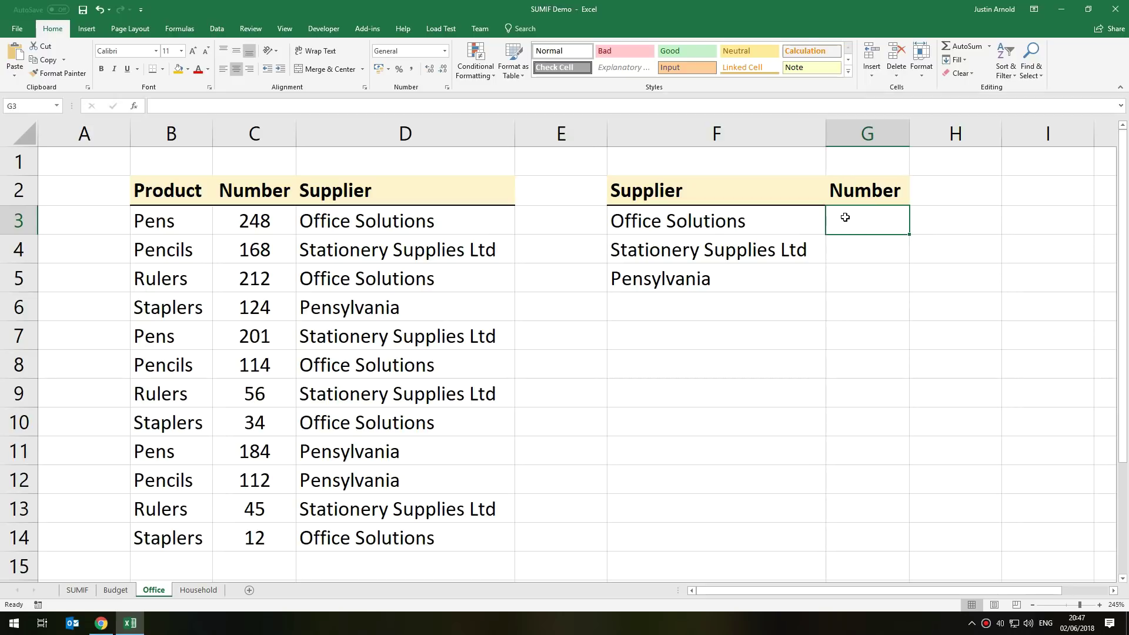
{"action": "type", "text": "=S"}
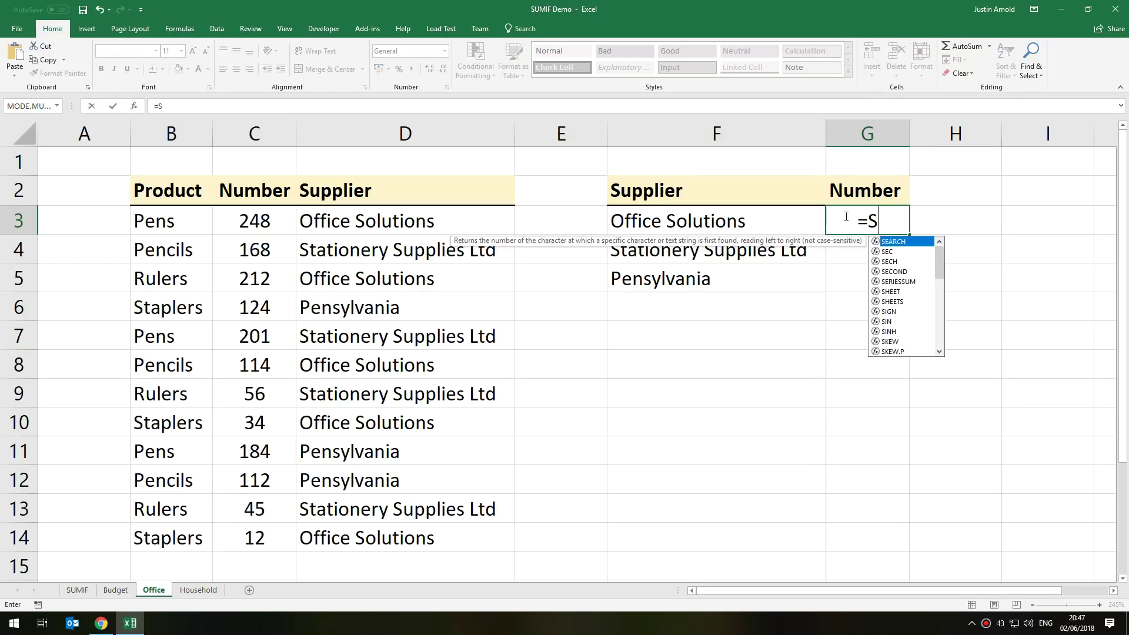
{"action": "type", "text": "UMIF("}
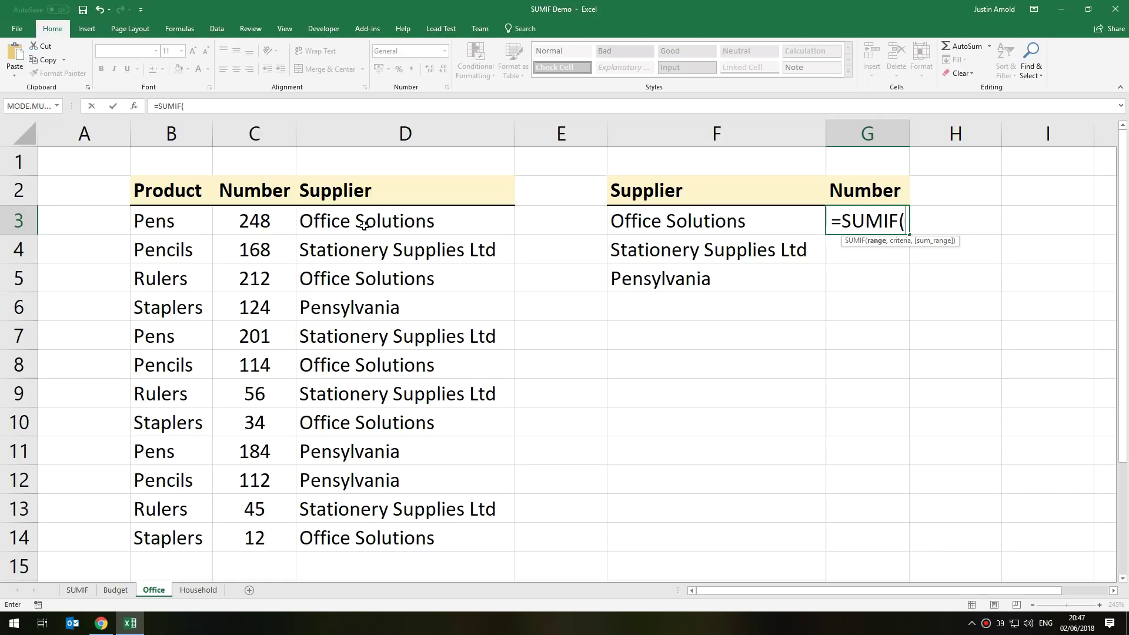
{"action": "left_click_drag", "start_coordinate": [365, 223], "coordinate": [351, 538]}
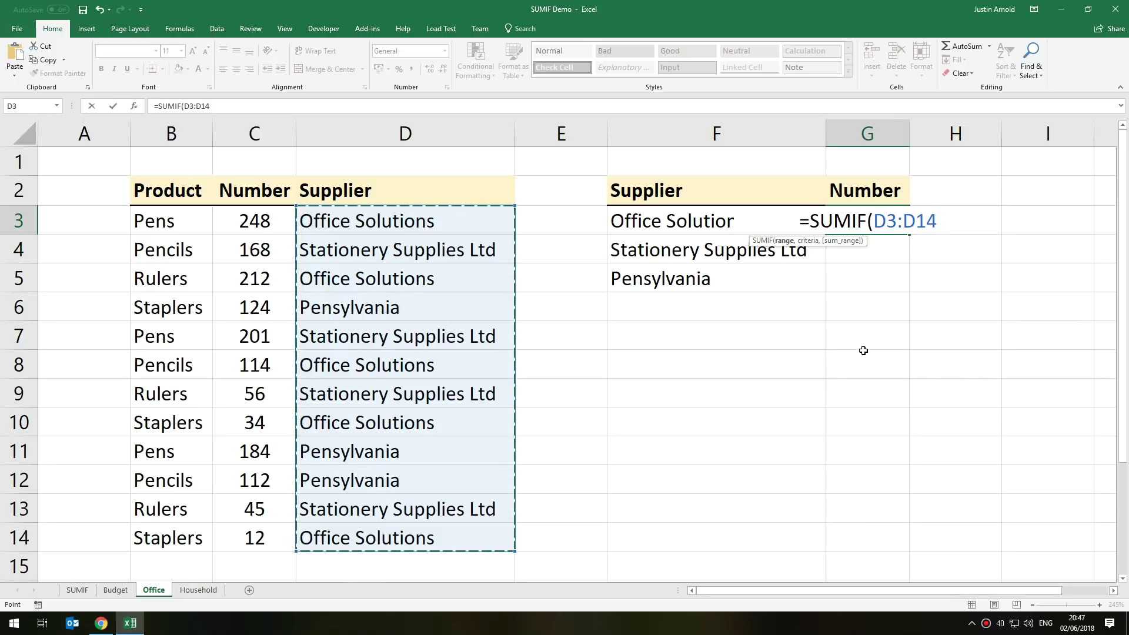
{"action": "type", "text": ","}
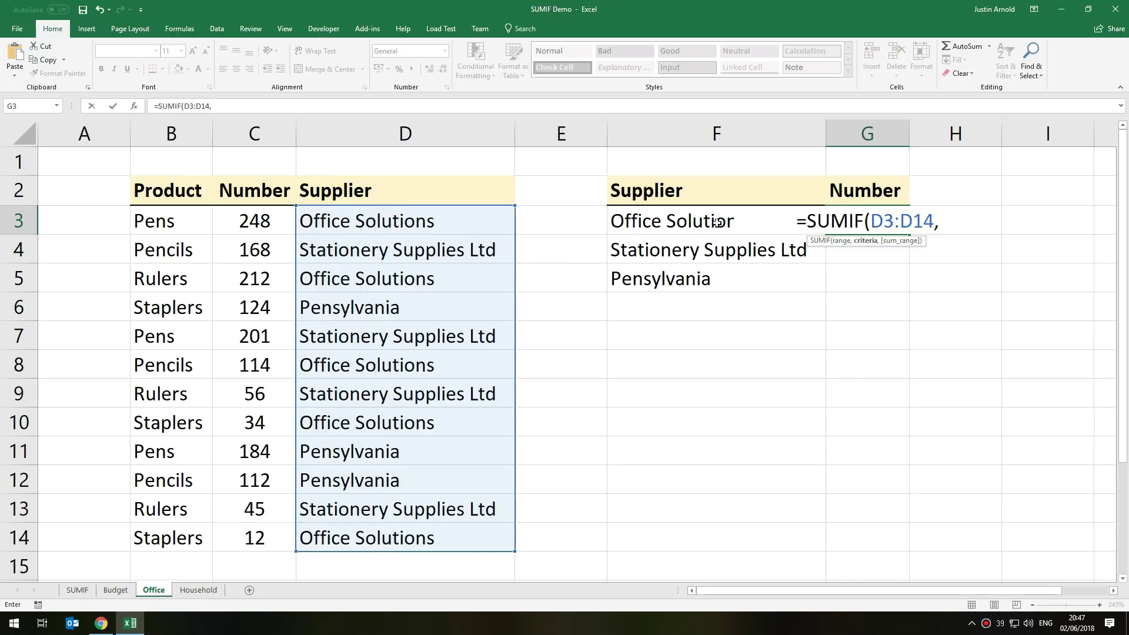
{"action": "left_click", "coordinate": [646, 224]}
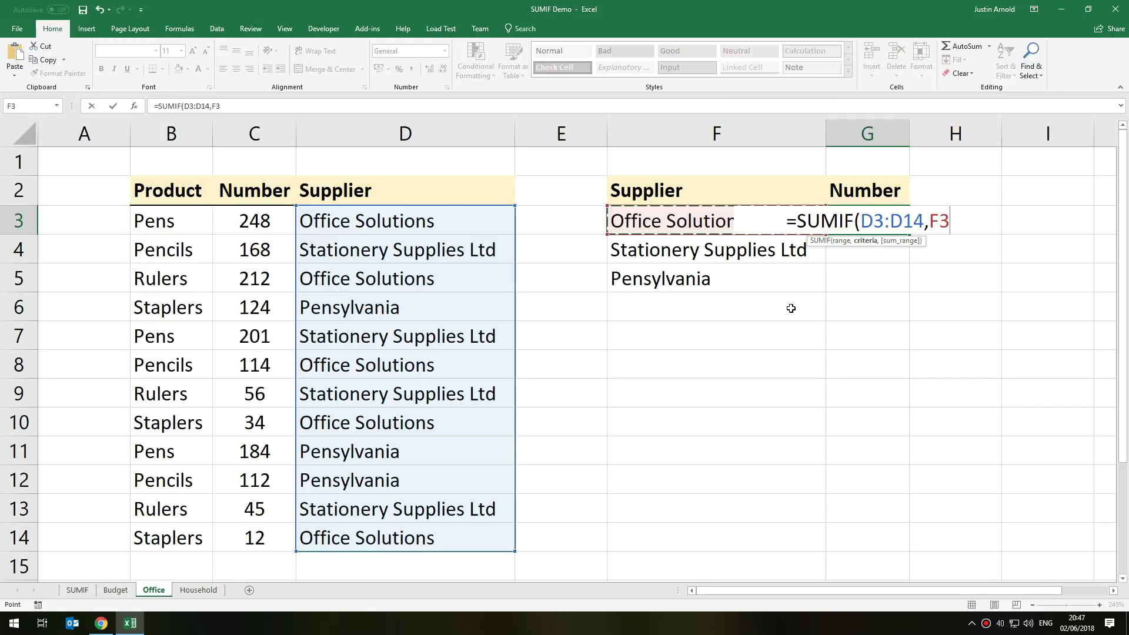
{"action": "type", "text": ","}
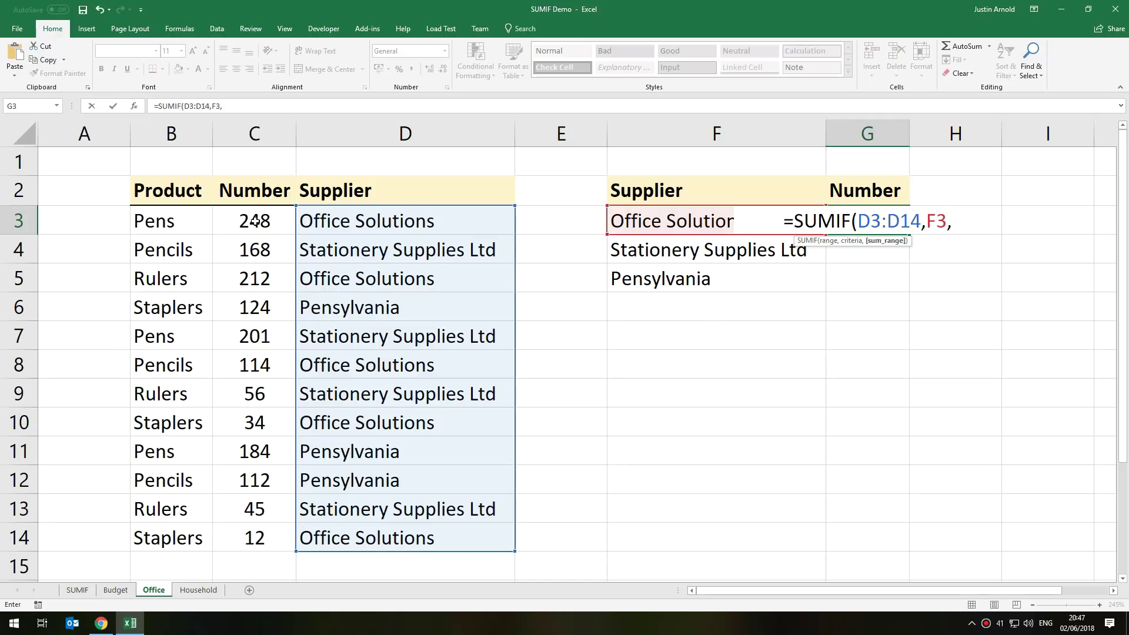
{"action": "left_click_drag", "start_coordinate": [255, 220], "coordinate": [254, 538]}
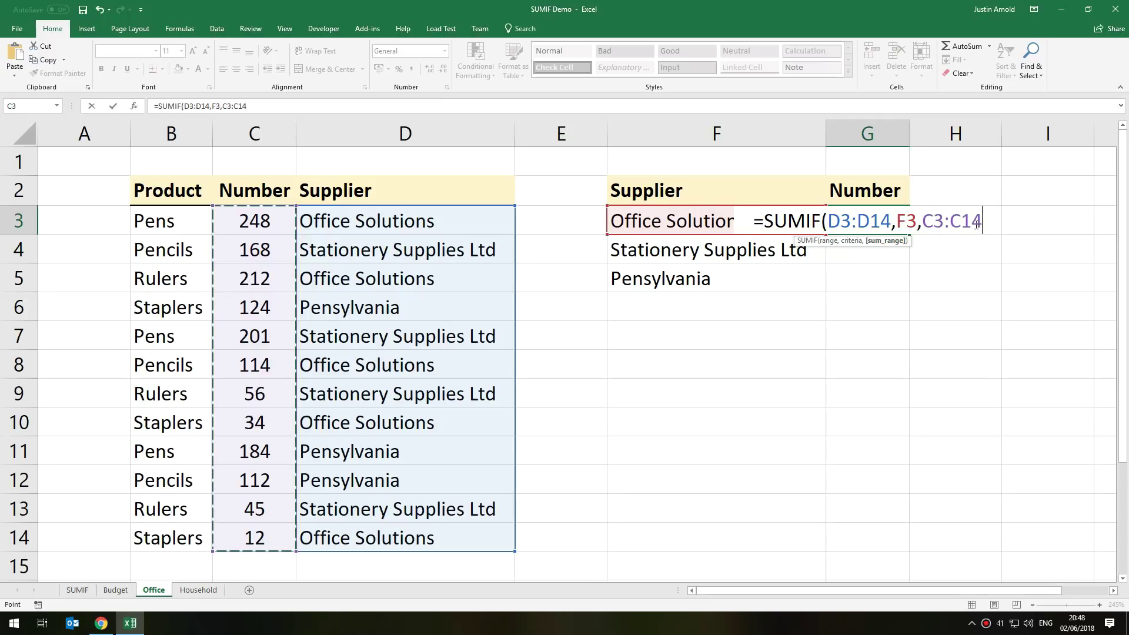
{"action": "type", "text": ")"}
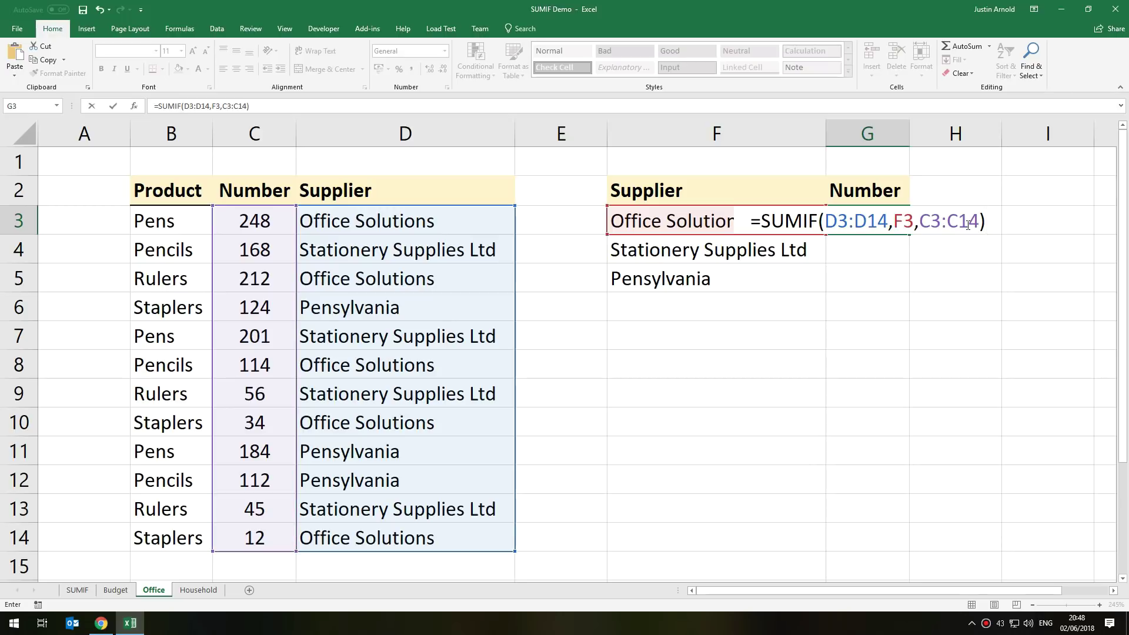
{"action": "key", "text": "ctrl+Return"}
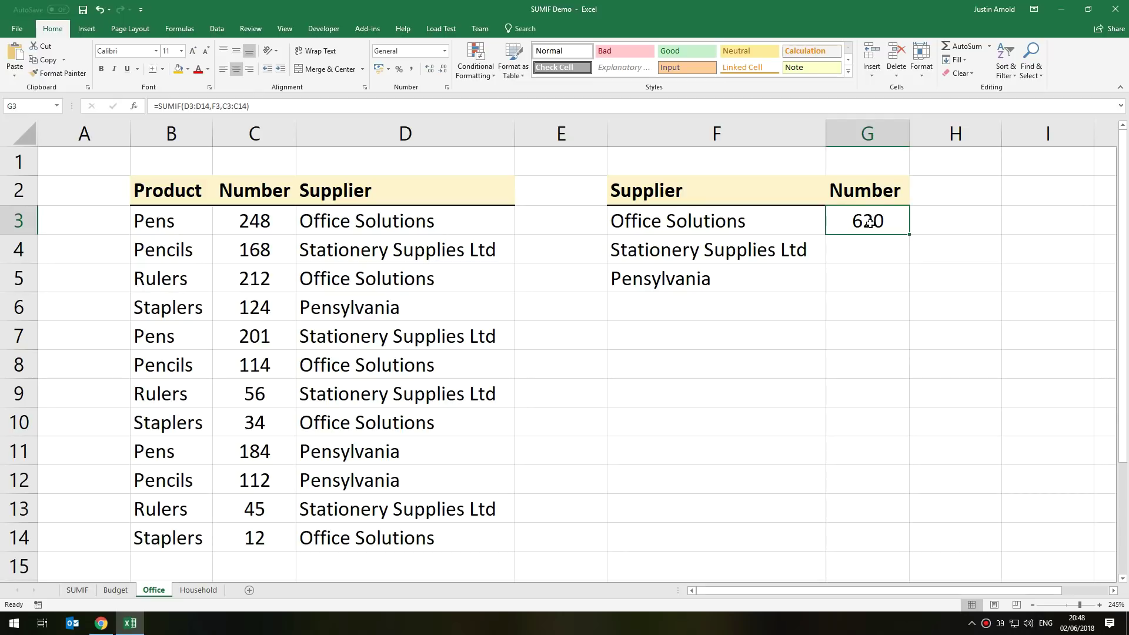
Step: Try filling the G3 formula down to G5 and undo the fill
{"action": "left_click_drag", "start_coordinate": [912, 234], "coordinate": [909, 293]}
{"action": "key", "text": "ctrl+z"}
Step: Change the criteria range in the G3 formula to the absolute reference $D$3:$D$14
{"action": "double_click", "coordinate": [860, 226]}
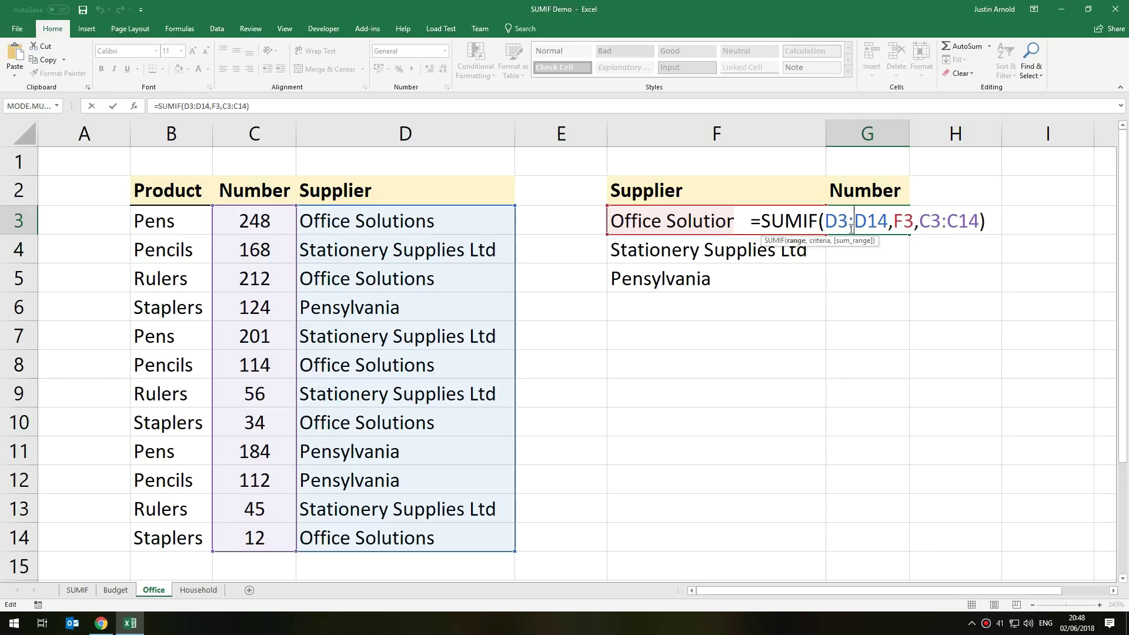
{"action": "left_click_drag", "start_coordinate": [827, 221], "coordinate": [879, 221]}
{"action": "left_click", "coordinate": [837, 221]}
{"action": "left_click", "coordinate": [842, 221]}
{"action": "key", "text": "F4"}
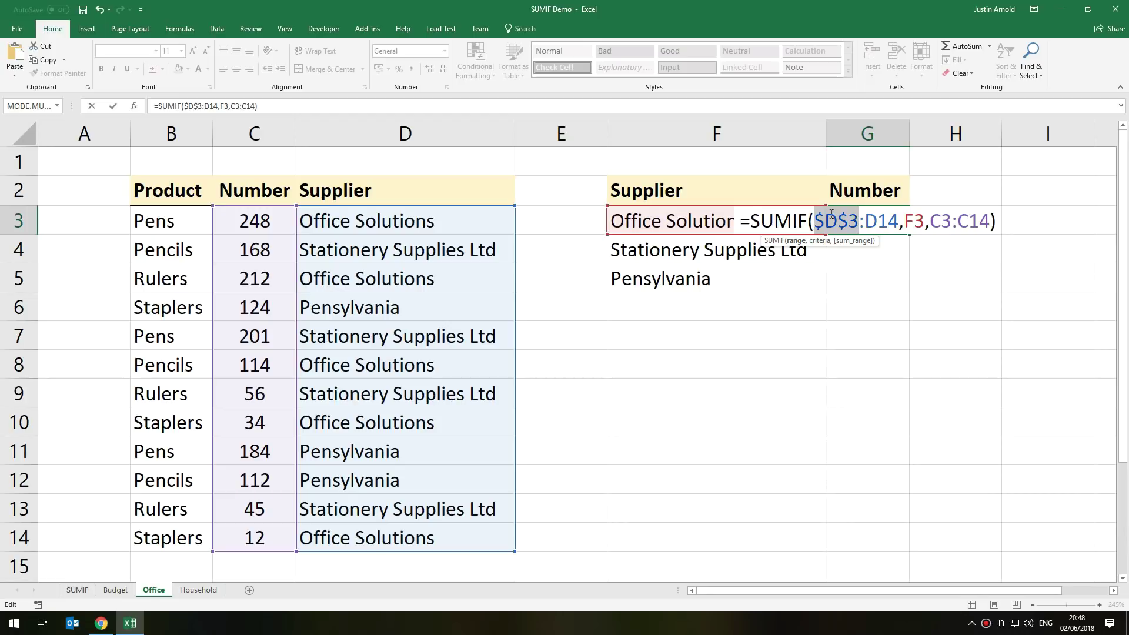
{"action": "left_click", "coordinate": [829, 221]}
{"action": "left_click", "coordinate": [877, 221]}
{"action": "key", "text": "F4"}
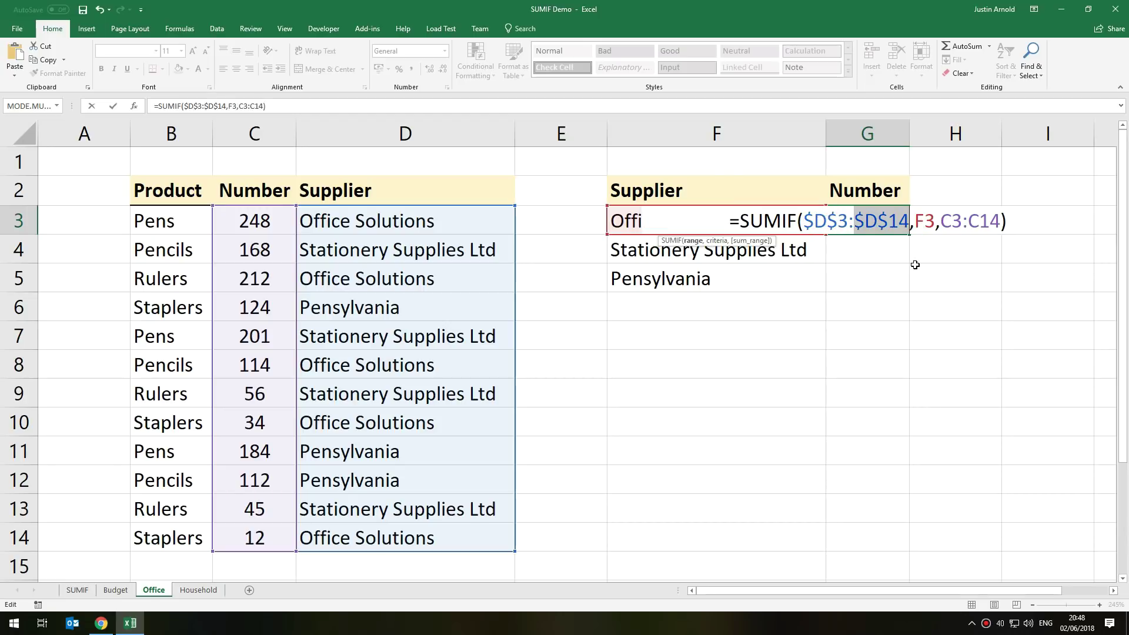
{"action": "left_click", "coordinate": [874, 221]}
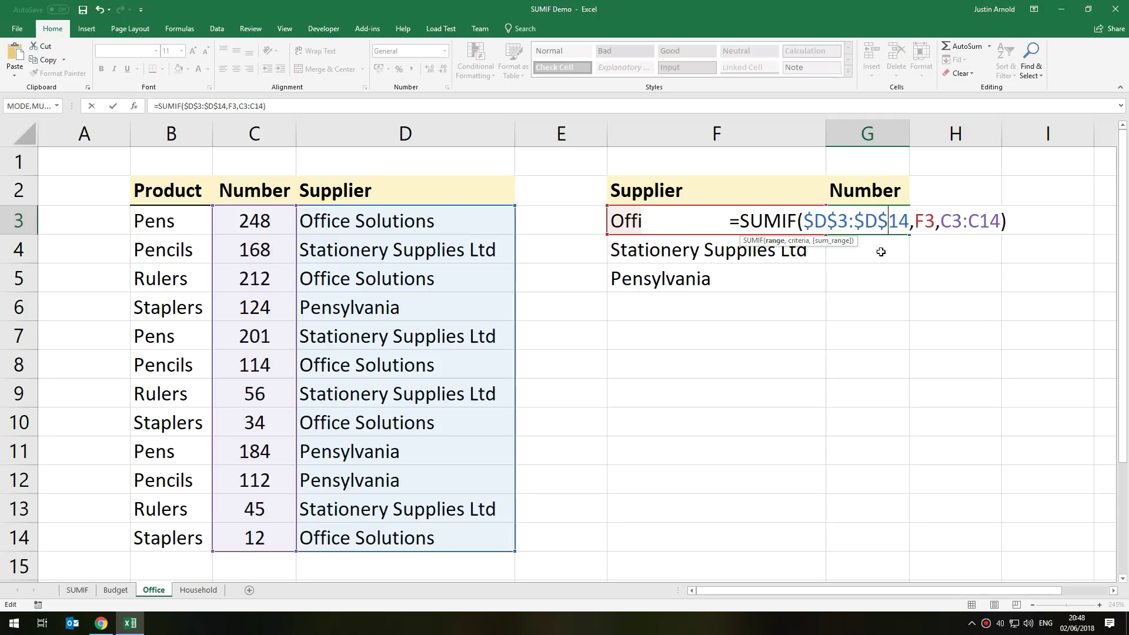
Step: Change the sum range in the G3 formula to the absolute reference $C$3:$C$14 and commit the formula
{"action": "left_click", "coordinate": [928, 219]}
{"action": "left_click", "coordinate": [960, 220]}
{"action": "left_click", "coordinate": [953, 218]}
{"action": "key", "text": "F4"}
{"action": "double_click", "coordinate": [1000, 218]}
{"action": "key", "text": "F4"}
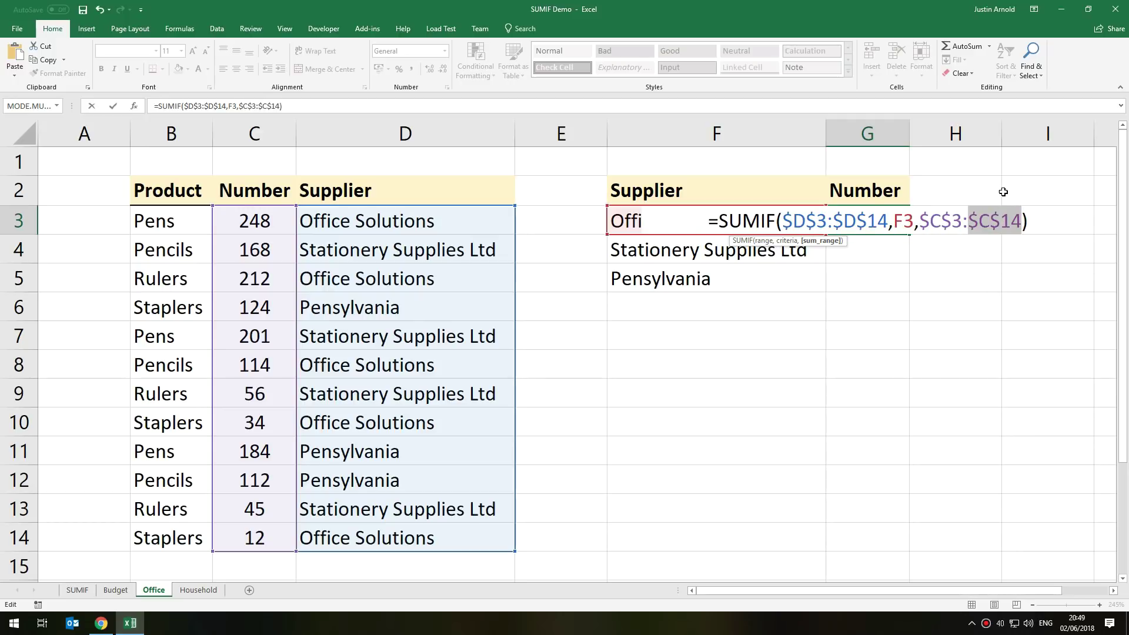
{"action": "key", "text": "ctrl+Return"}
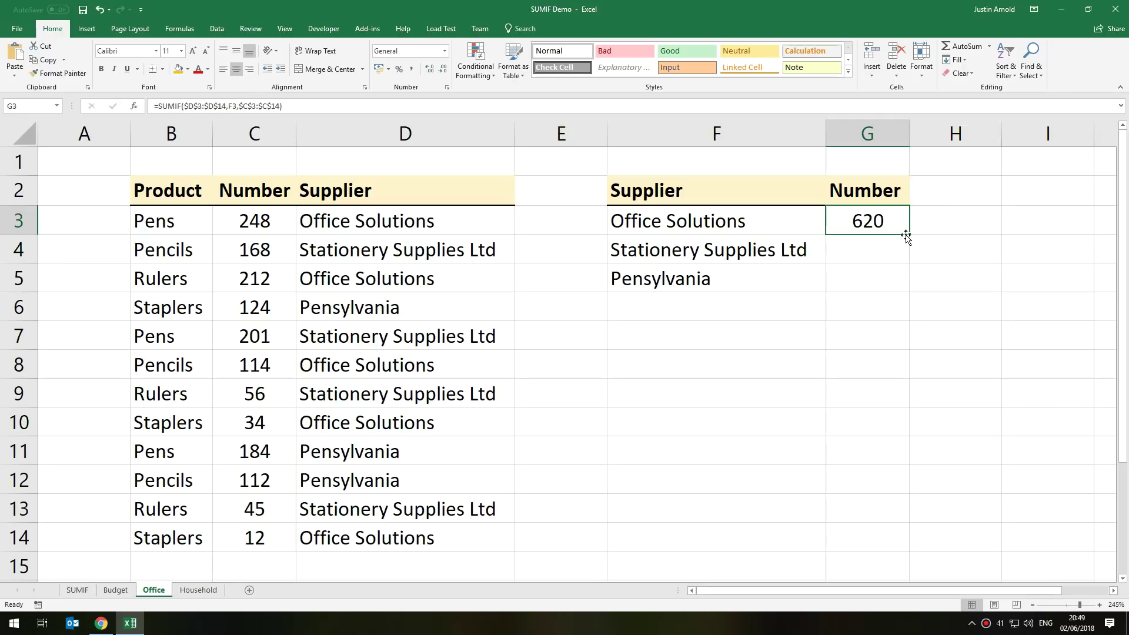
Step: Fill the SUMIF formula from G3 down to G5 and check the references used in G5
{"action": "left_click_drag", "start_coordinate": [906, 237], "coordinate": [903, 290]}
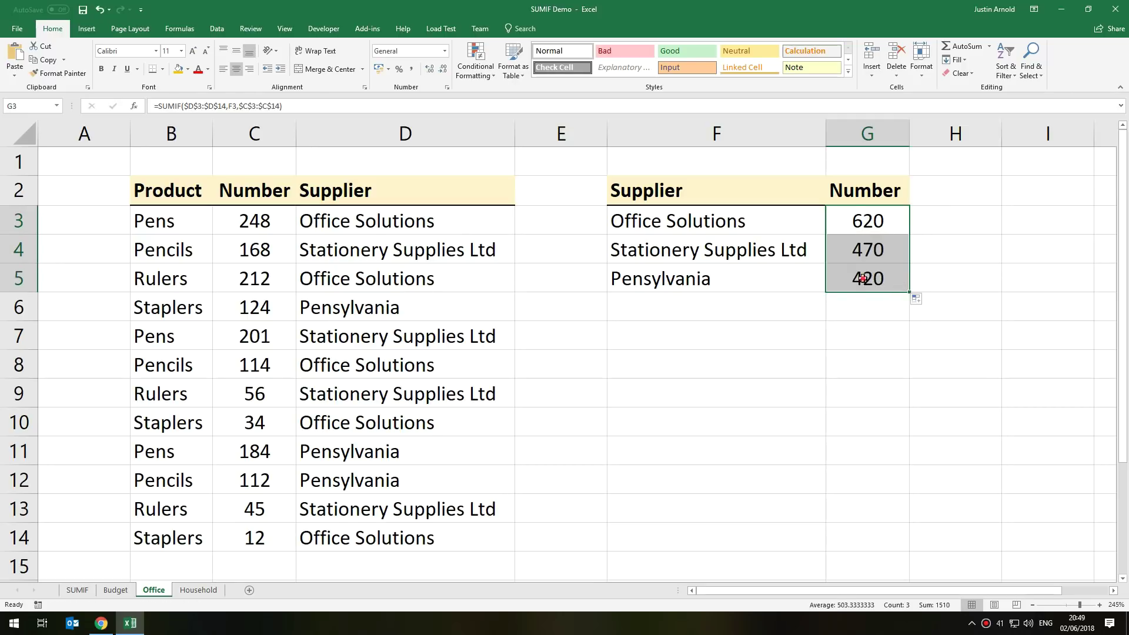
{"action": "double_click", "coordinate": [863, 278]}
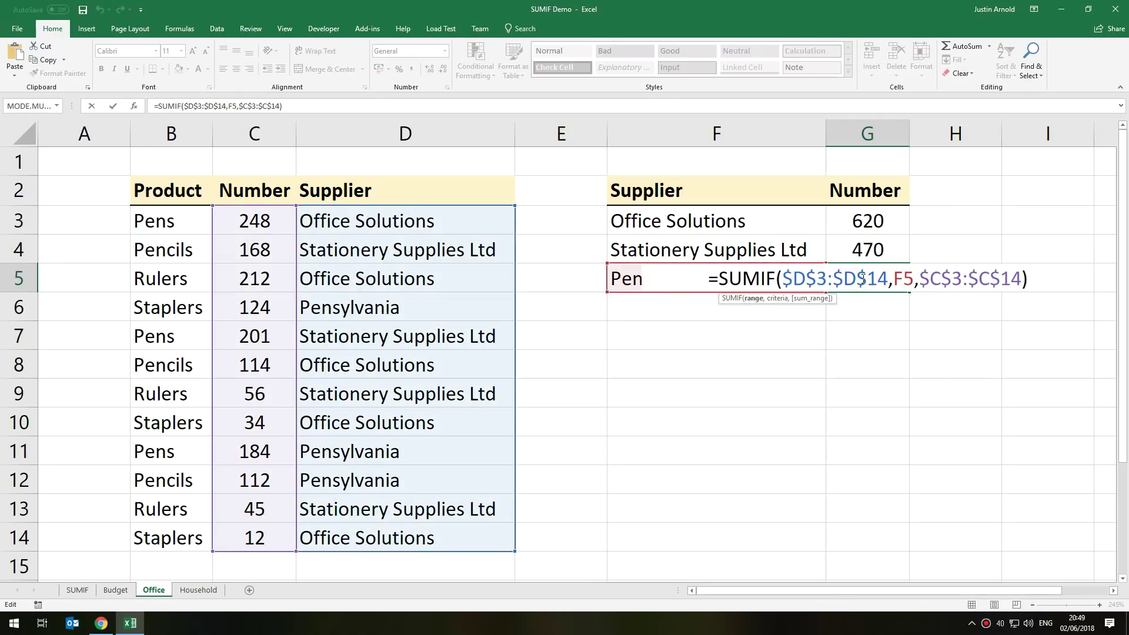
{"action": "key", "text": "Escape"}
{"action": "double_click", "coordinate": [847, 289]}
{"action": "left_click", "coordinate": [904, 276]}
{"action": "key", "text": "Escape"}
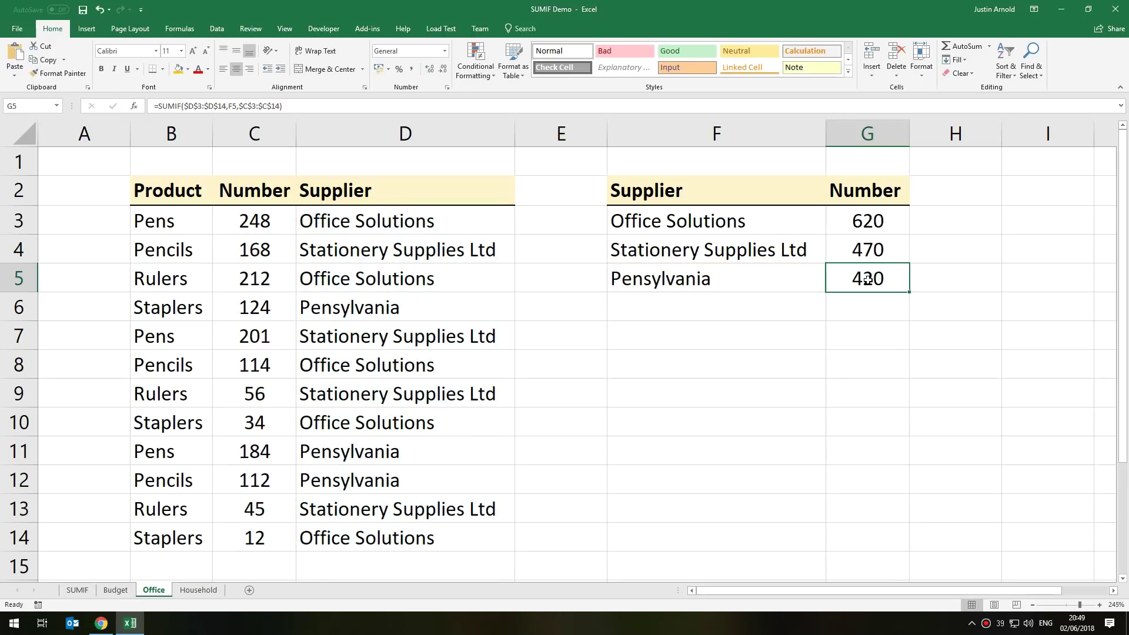
Step: Review the totals in G3:G5 together with their supplier names in F5, F4 and F3
{"action": "left_click", "coordinate": [862, 224]}
{"action": "left_click", "coordinate": [863, 246]}
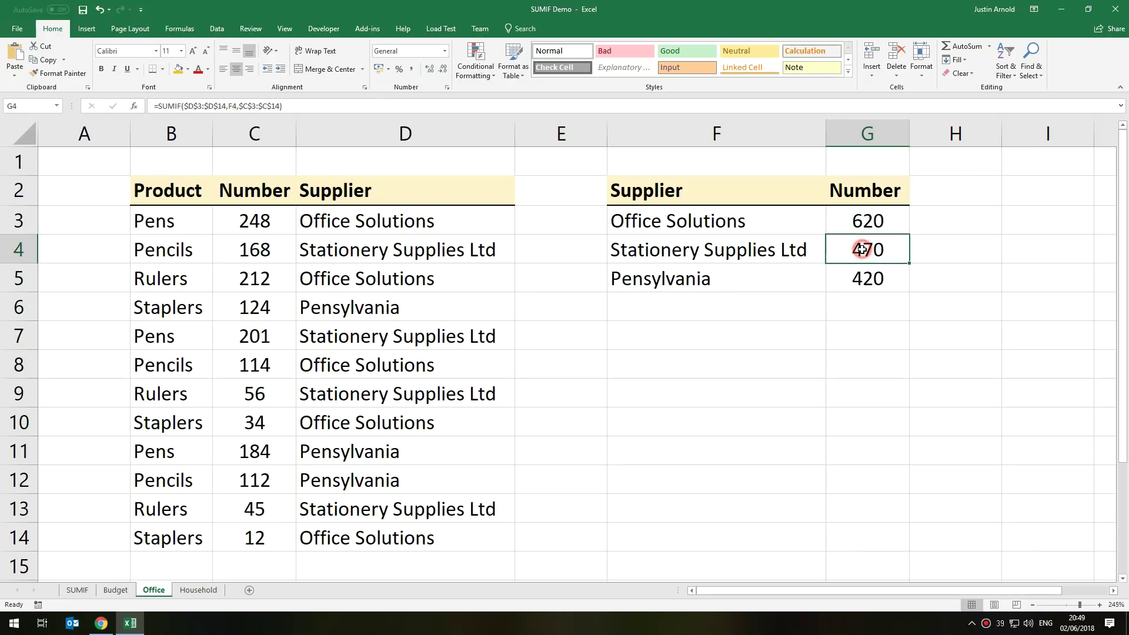
{"action": "left_click", "coordinate": [864, 281]}
{"action": "left_click", "coordinate": [764, 281]}
{"action": "left_click", "coordinate": [731, 249]}
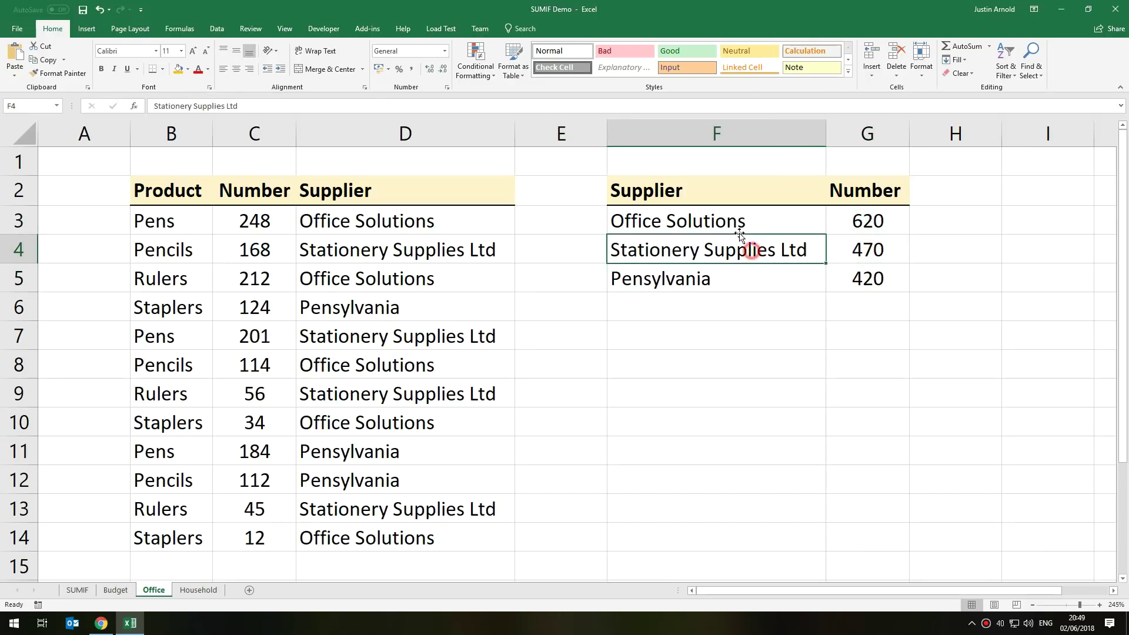
{"action": "left_click", "coordinate": [734, 231]}
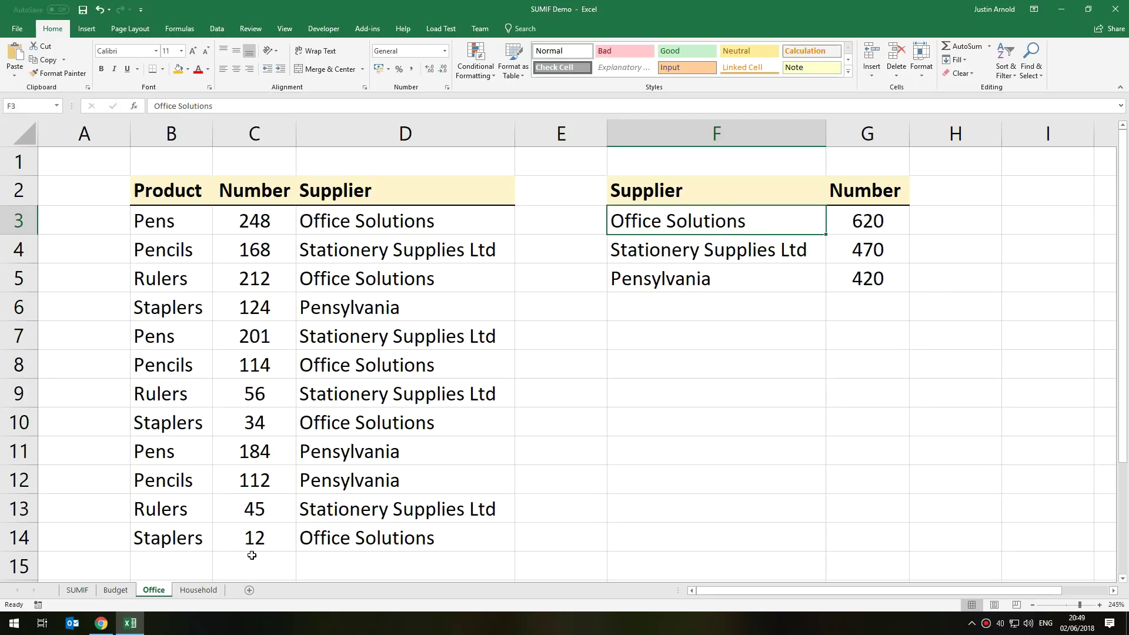
Step: On the Household sheet, highlight the expense table B2:D13 and step through the Expense column from B2 to B9
{"action": "left_click", "coordinate": [199, 591]}
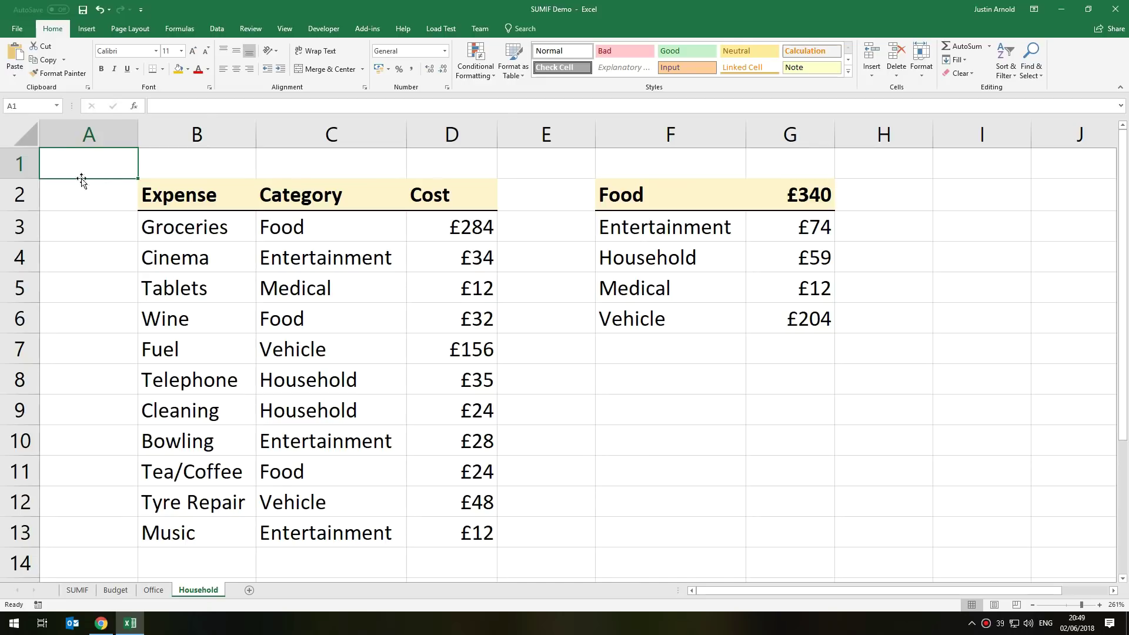
{"action": "left_click_drag", "start_coordinate": [154, 186], "coordinate": [457, 533]}
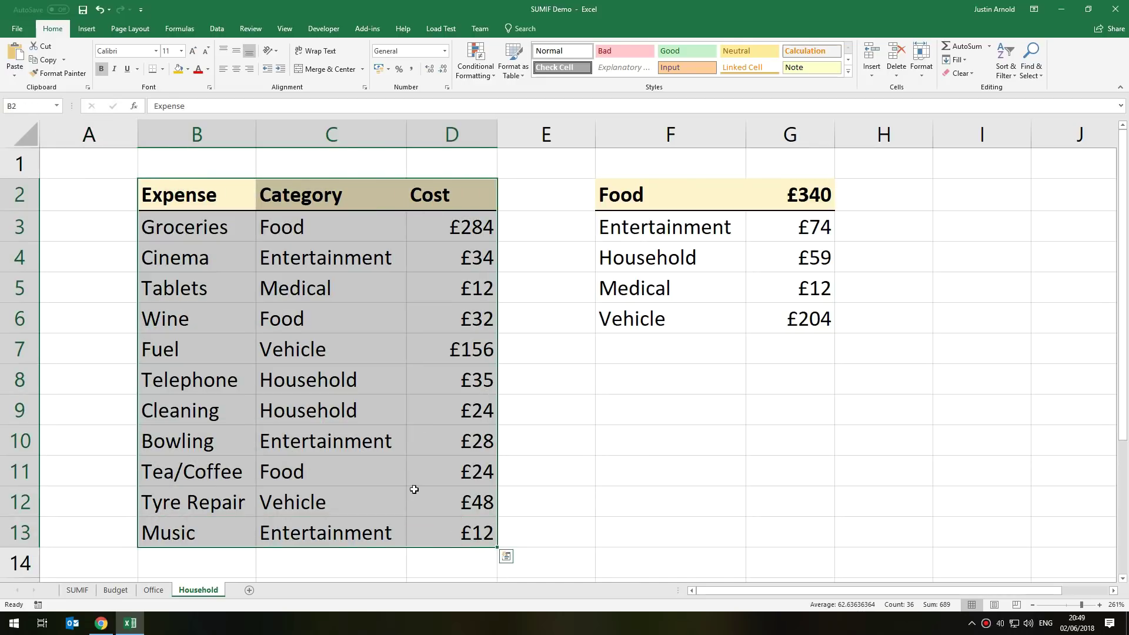
{"action": "left_click", "coordinate": [179, 194]}
{"action": "left_click", "coordinate": [182, 227]}
{"action": "left_click", "coordinate": [183, 258]}
{"action": "left_click", "coordinate": [184, 289]}
{"action": "left_click", "coordinate": [184, 318]}
{"action": "left_click", "coordinate": [183, 352]}
{"action": "left_click", "coordinate": [183, 381]}
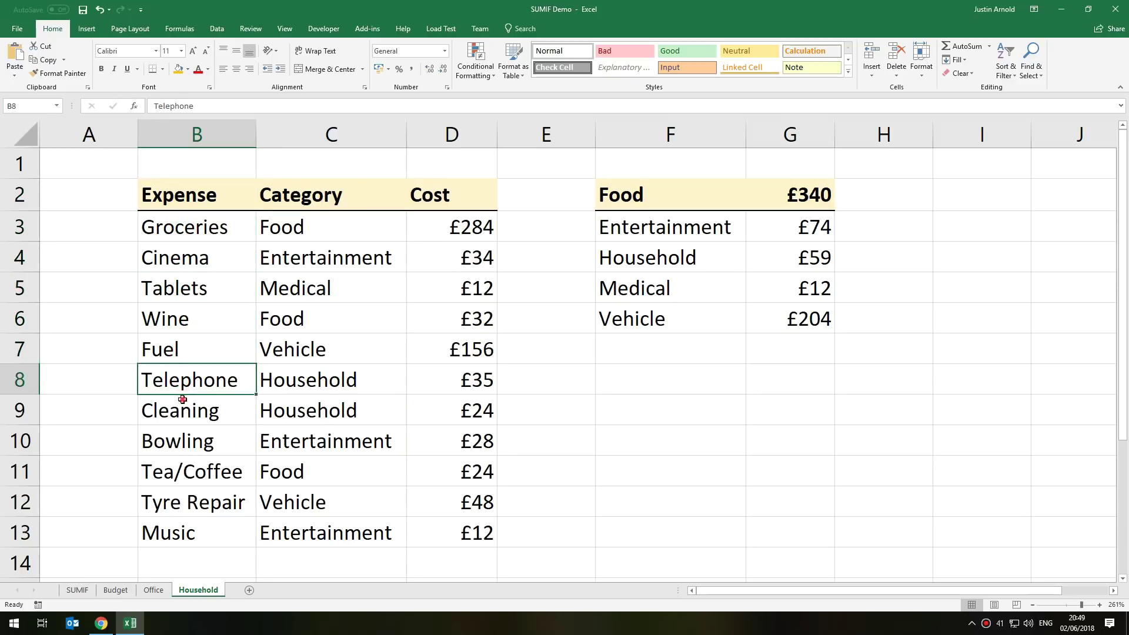
{"action": "left_click", "coordinate": [183, 405]}
Step: Highlight the Category column C2:C13 and step through its categories from C3 to C10
{"action": "left_click_drag", "start_coordinate": [313, 203], "coordinate": [316, 500]}
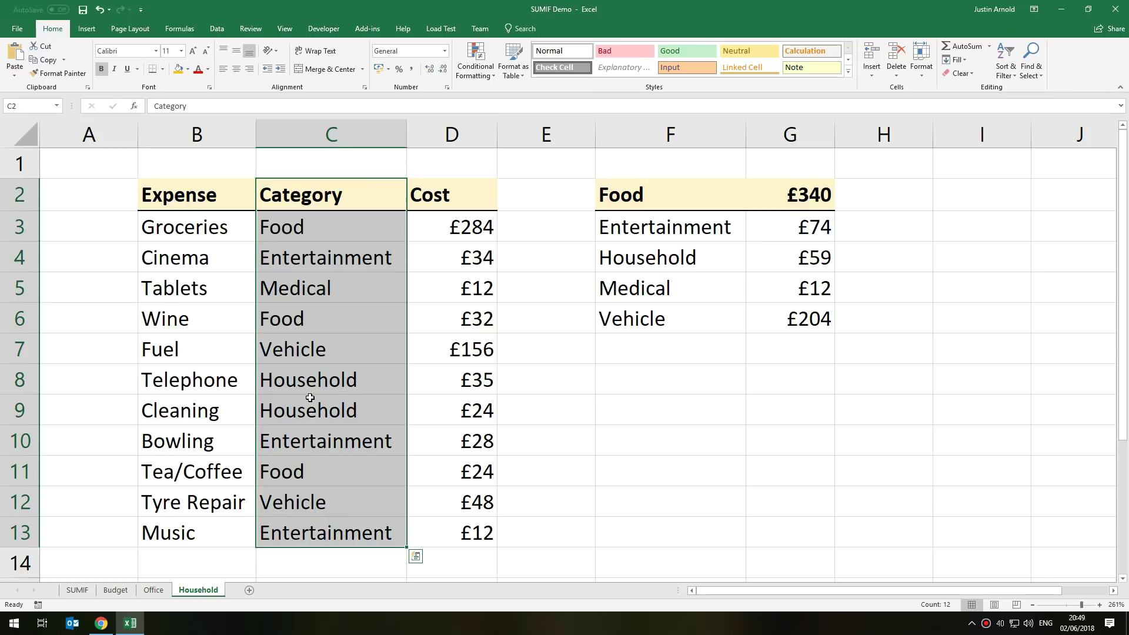
{"action": "left_click", "coordinate": [304, 228]}
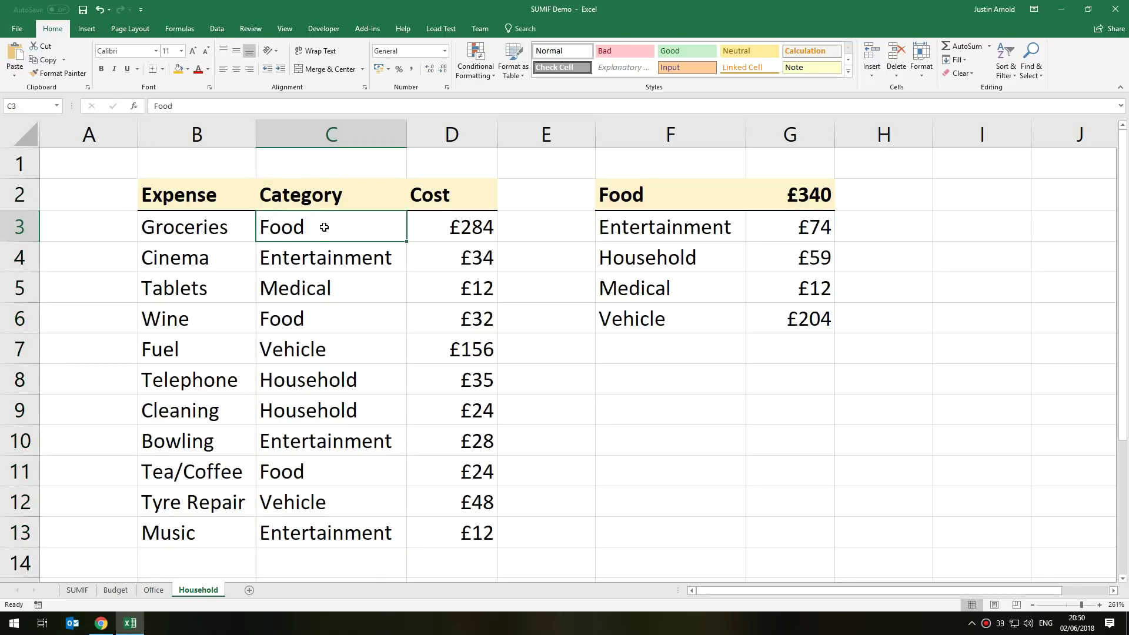
{"action": "left_click", "coordinate": [325, 252]}
{"action": "left_click", "coordinate": [325, 283]}
{"action": "left_click", "coordinate": [324, 317]}
{"action": "left_click", "coordinate": [326, 350]}
{"action": "left_click", "coordinate": [325, 380]}
{"action": "left_click", "coordinate": [325, 411]}
{"action": "left_click", "coordinate": [323, 441]}
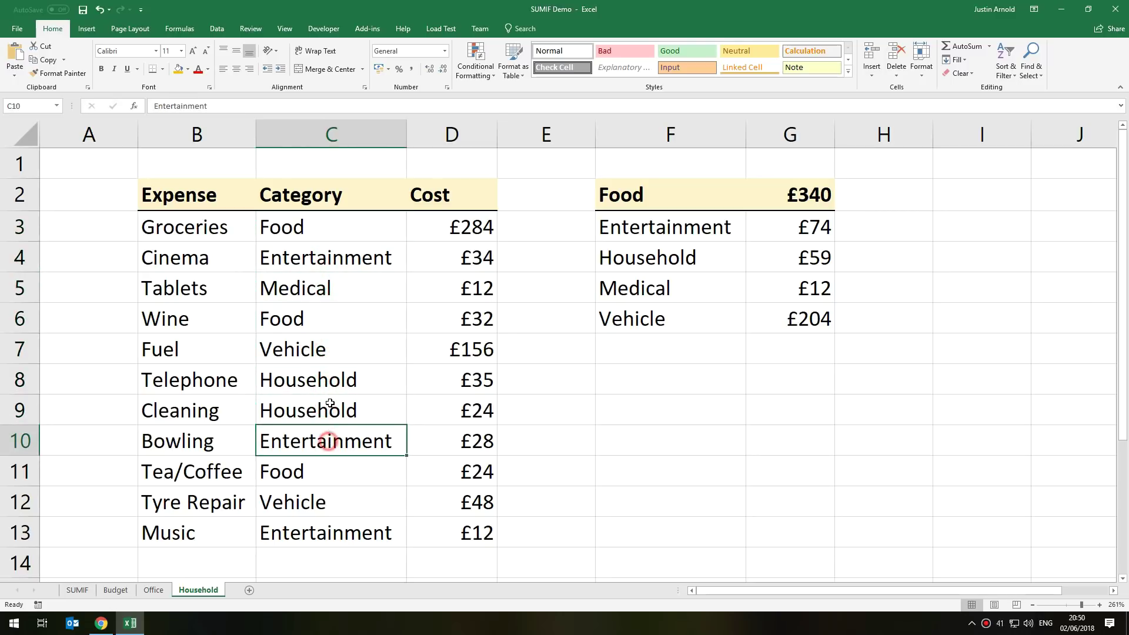
Step: Point out the repeated categories in C6 and C10 through C13
{"action": "left_click", "coordinate": [320, 322]}
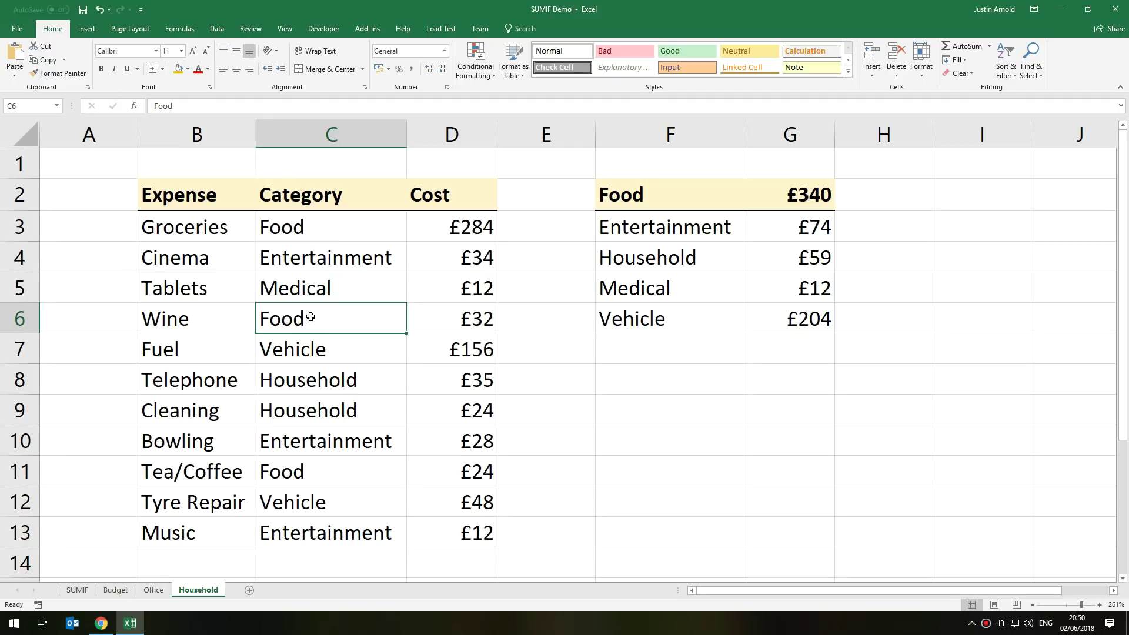
{"action": "left_click", "coordinate": [299, 440]}
{"action": "left_click", "coordinate": [303, 471]}
{"action": "left_click", "coordinate": [303, 493]}
{"action": "left_click", "coordinate": [301, 527]}
{"action": "left_click", "coordinate": [300, 500]}
Step: Step through every expense cost in the Cost column from D3 to D13
{"action": "left_click", "coordinate": [465, 226]}
{"action": "left_click", "coordinate": [463, 256]}
{"action": "left_click", "coordinate": [462, 288]}
{"action": "left_click", "coordinate": [462, 318]}
{"action": "left_click", "coordinate": [464, 352]}
{"action": "left_click", "coordinate": [464, 379]}
{"action": "left_click", "coordinate": [438, 410]}
{"action": "left_click", "coordinate": [434, 440]}
{"action": "left_click", "coordinate": [447, 471]}
{"action": "left_click", "coordinate": [429, 502]}
{"action": "left_click", "coordinate": [445, 534]}
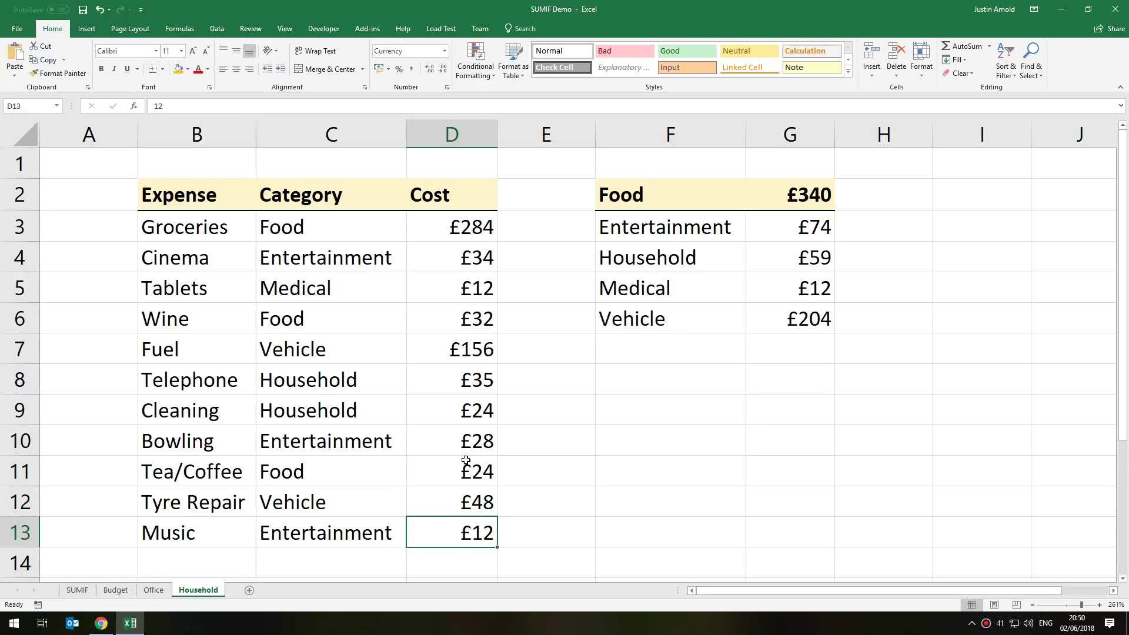
Step: Point out the Entertainment, Household and Food entries and their totals in the category summary in columns F and G
{"action": "left_click", "coordinate": [633, 229]}
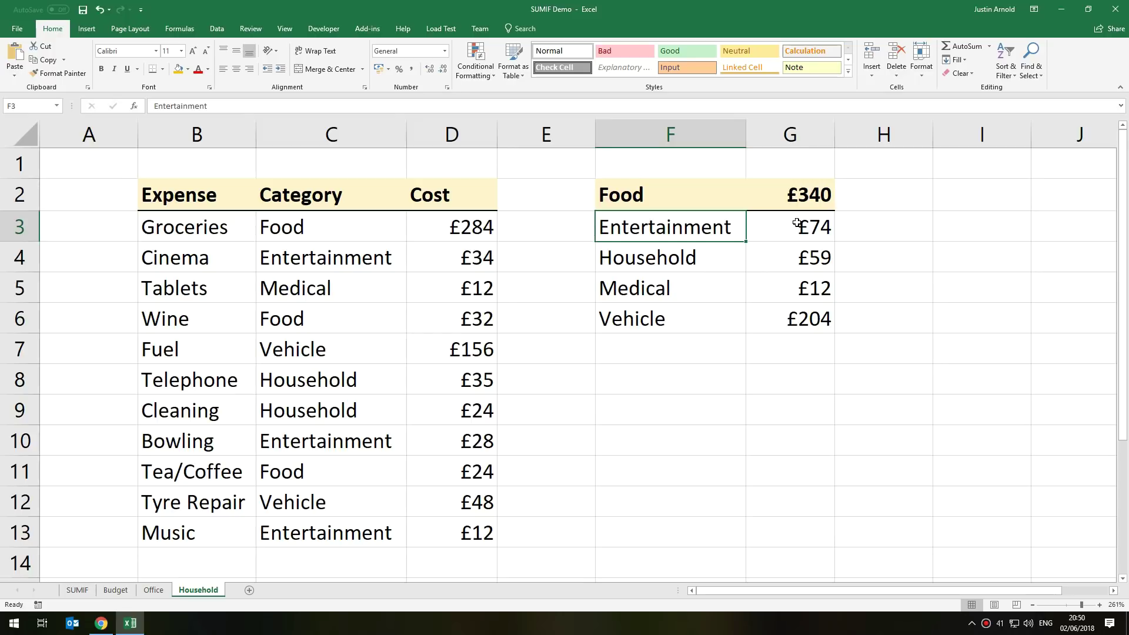
{"action": "left_click", "coordinate": [654, 261]}
{"action": "left_click", "coordinate": [788, 260]}
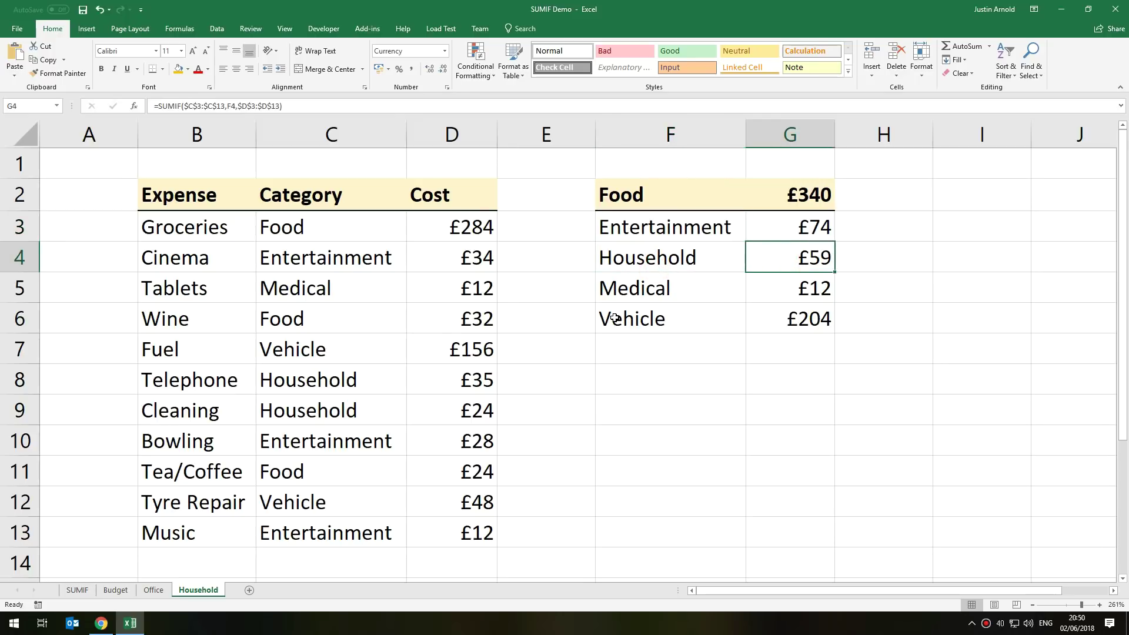
{"action": "left_click", "coordinate": [629, 206]}
{"action": "left_click", "coordinate": [755, 197]}
Step: Copy the plain formatting of the Vehicle cell F6 onto the Food summary cells F2:G2
{"action": "left_click", "coordinate": [622, 318]}
{"action": "left_click", "coordinate": [59, 73]}
{"action": "left_click_drag", "start_coordinate": [614, 196], "coordinate": [756, 197]}
{"action": "left_click", "coordinate": [669, 297]}
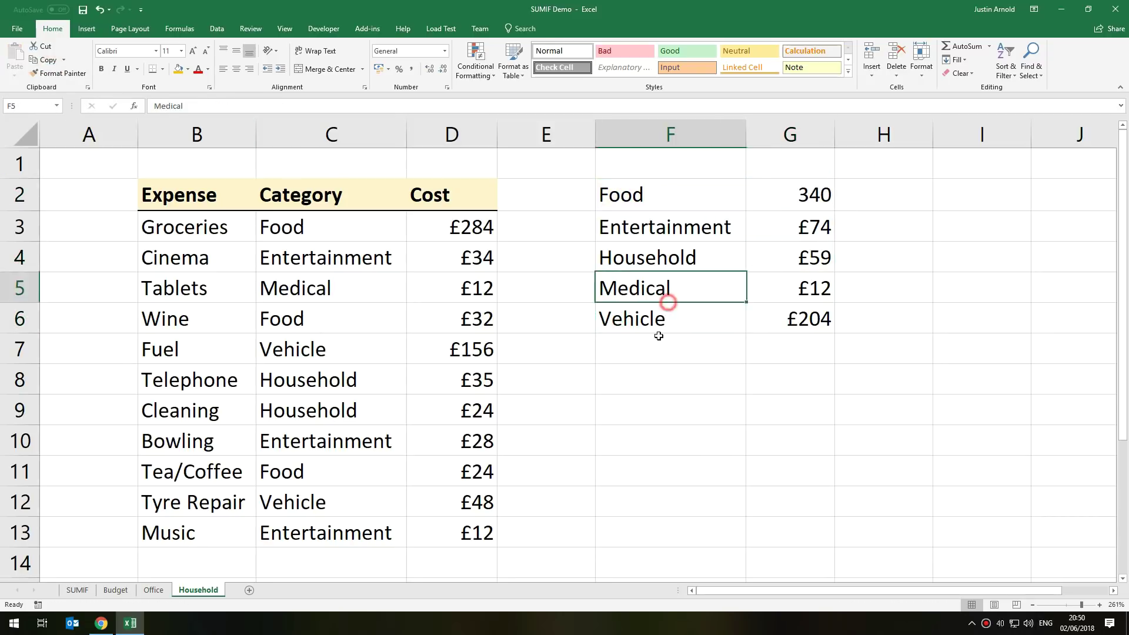
{"action": "left_click", "coordinate": [664, 320]}
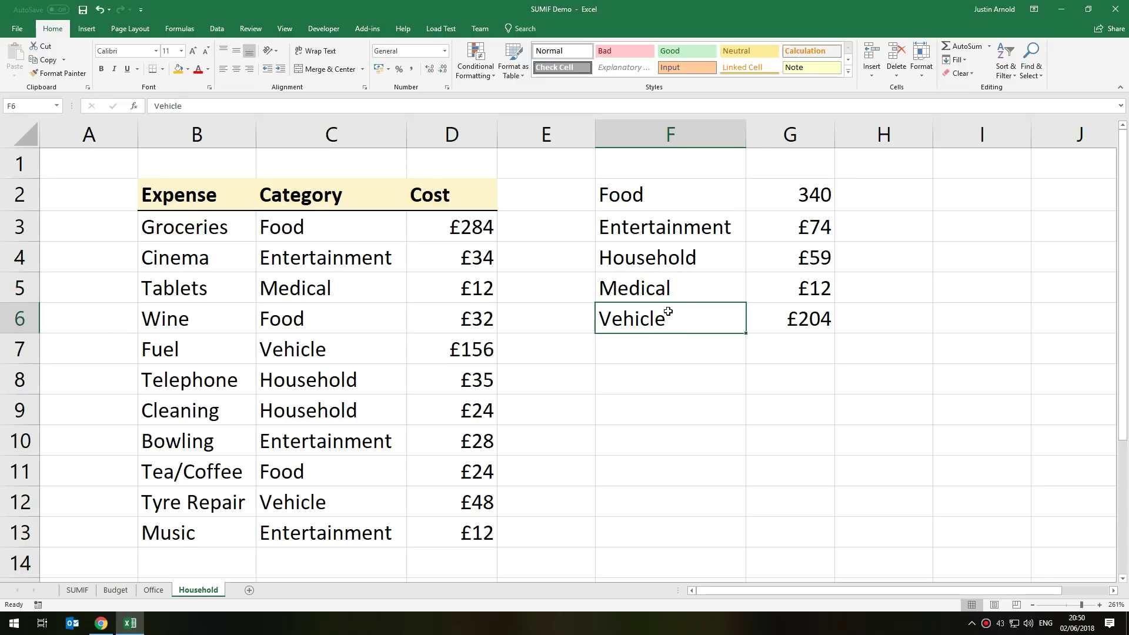
Step: Clear the category totals in G2:G6
{"action": "left_click", "coordinate": [793, 199]}
{"action": "left_click_drag", "start_coordinate": [794, 199], "coordinate": [786, 302]}
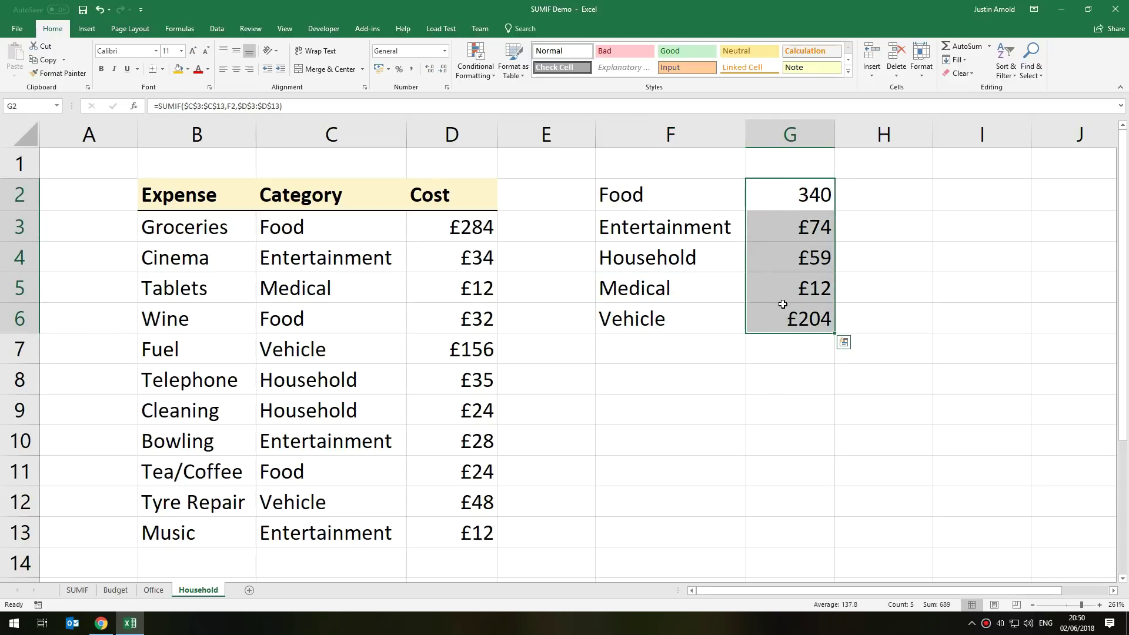
{"action": "key", "text": "Delete"}
Step: Start a SUMIF formula in G2 with the categories C3:C13 as the range argument
{"action": "left_click", "coordinate": [789, 200]}
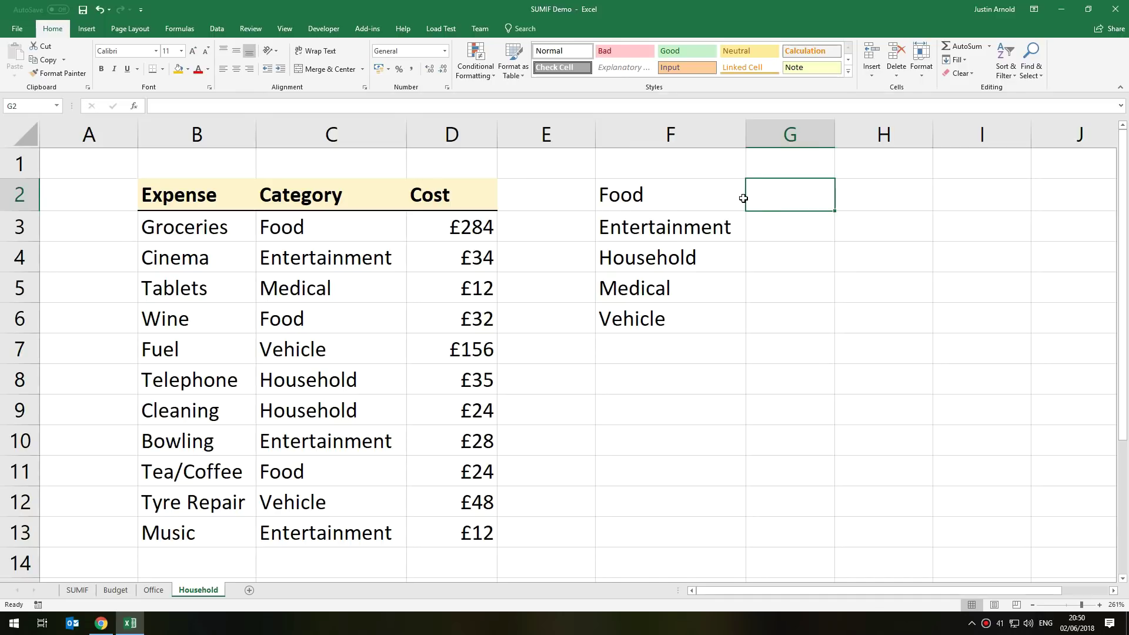
{"action": "type", "text": "=SUMIF("}
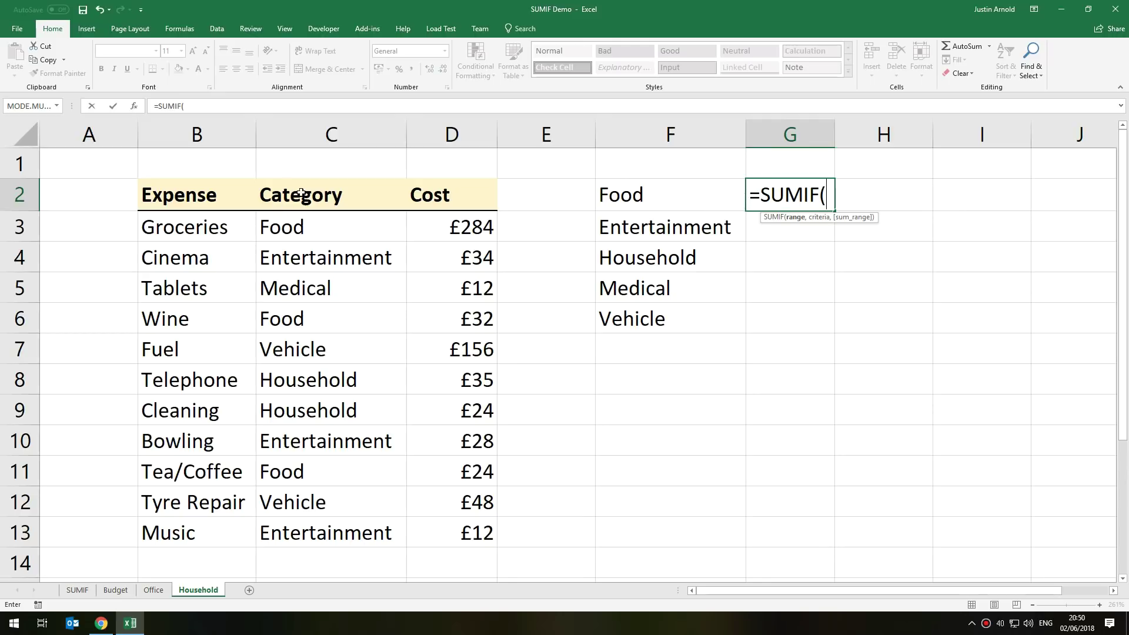
{"action": "left_click_drag", "start_coordinate": [298, 226], "coordinate": [297, 539]}
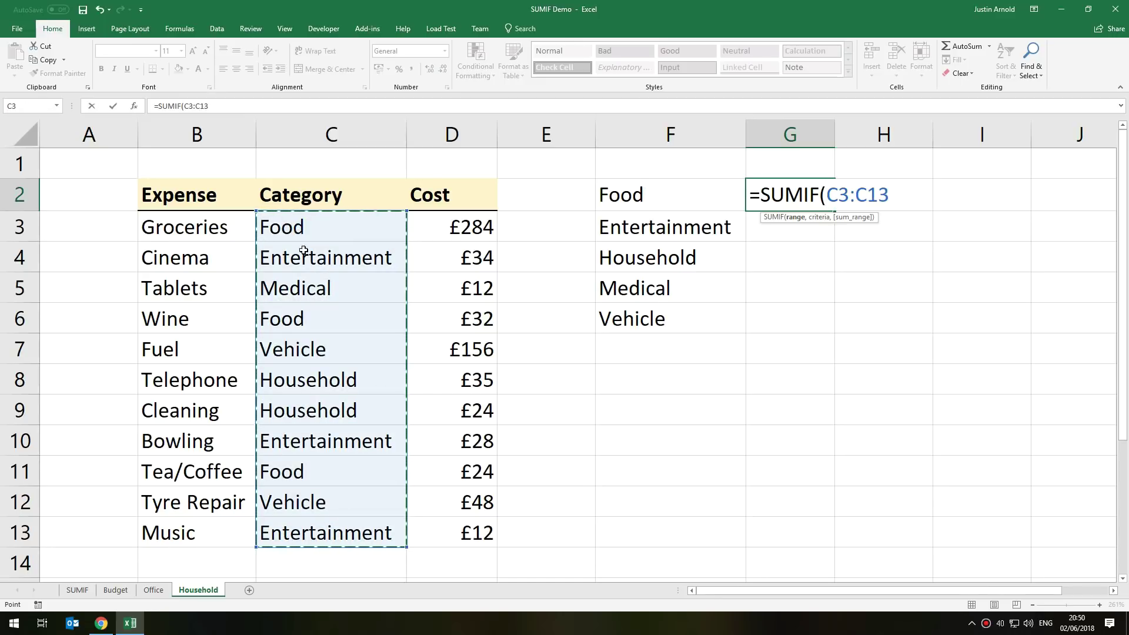
{"action": "left_click", "coordinate": [310, 228]}
{"action": "left_click_drag", "start_coordinate": [311, 228], "coordinate": [315, 533]}
{"action": "type", "text": ","}
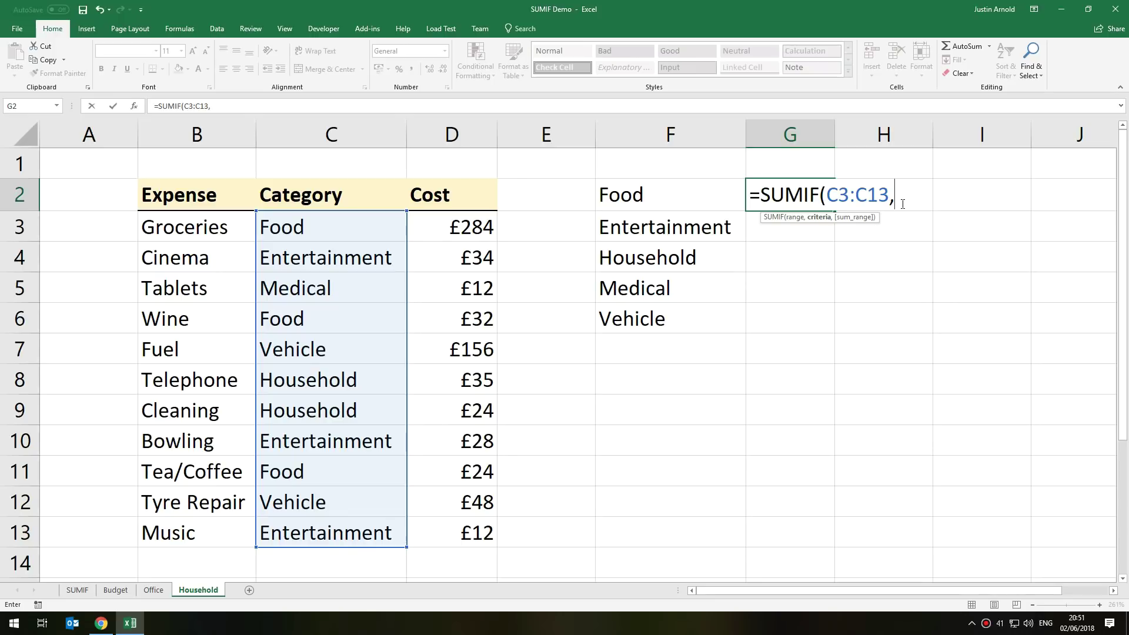
Step: Set the SUMIF criteria to F2, try the typed text "Food" instead, and return to the F2 reference
{"action": "left_click", "coordinate": [632, 197]}
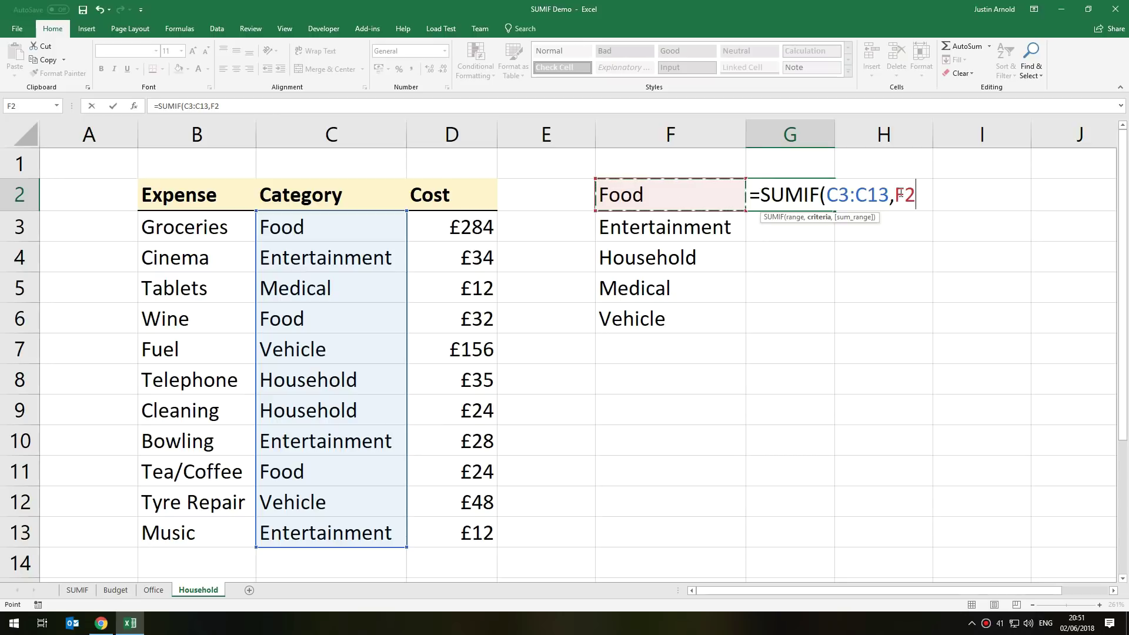
{"action": "left_click_drag", "start_coordinate": [905, 201], "coordinate": [917, 202]}
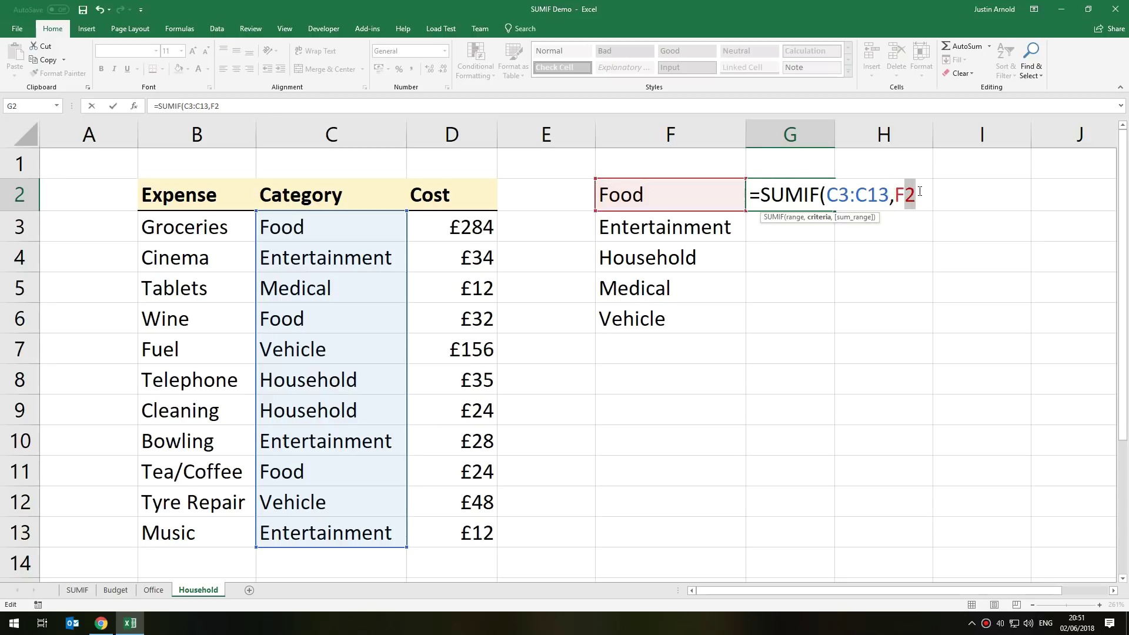
{"action": "key", "text": "BackSpace"}
{"action": "key", "text": "BackSpace"}
{"action": "type", "text": "\"Food\""}
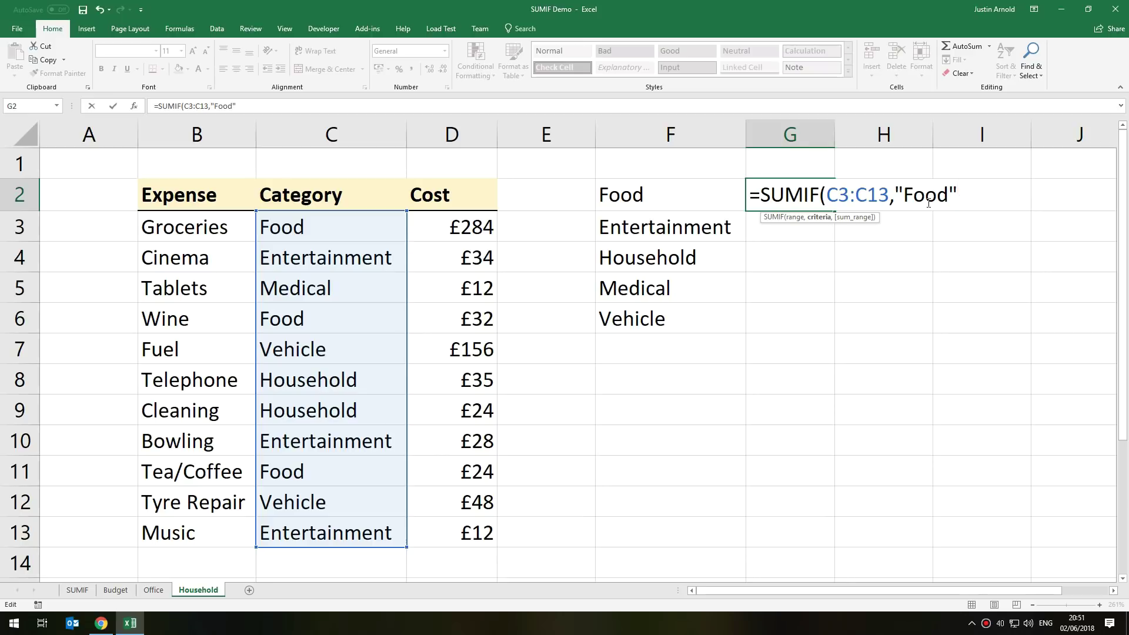
{"action": "left_click_drag", "start_coordinate": [948, 195], "coordinate": [909, 192]}
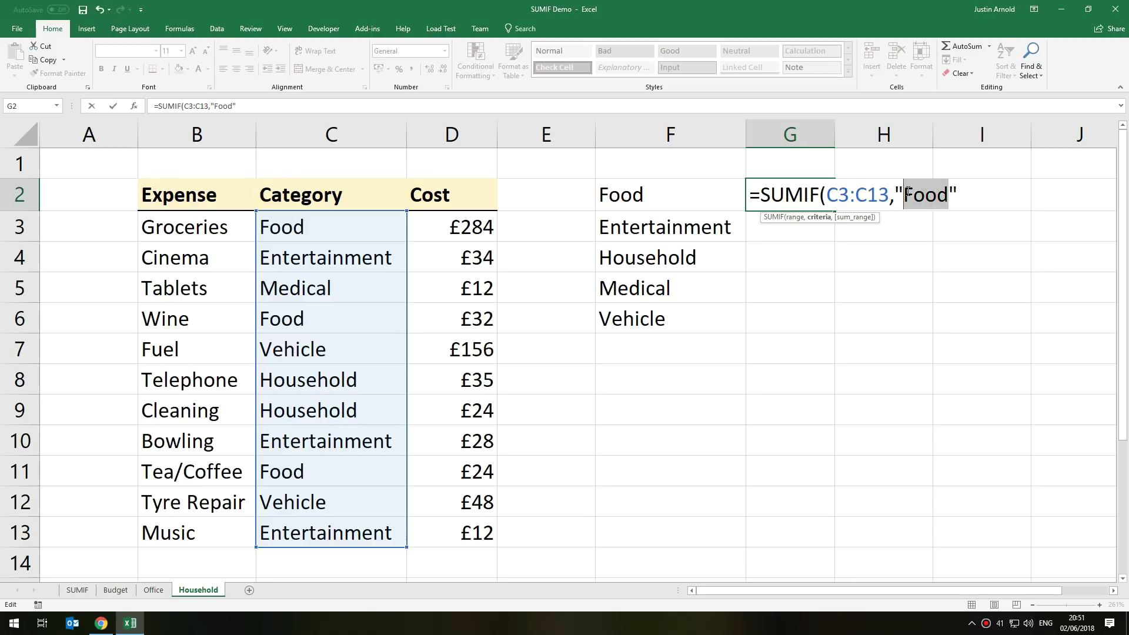
{"action": "key", "text": "BackSpace"}
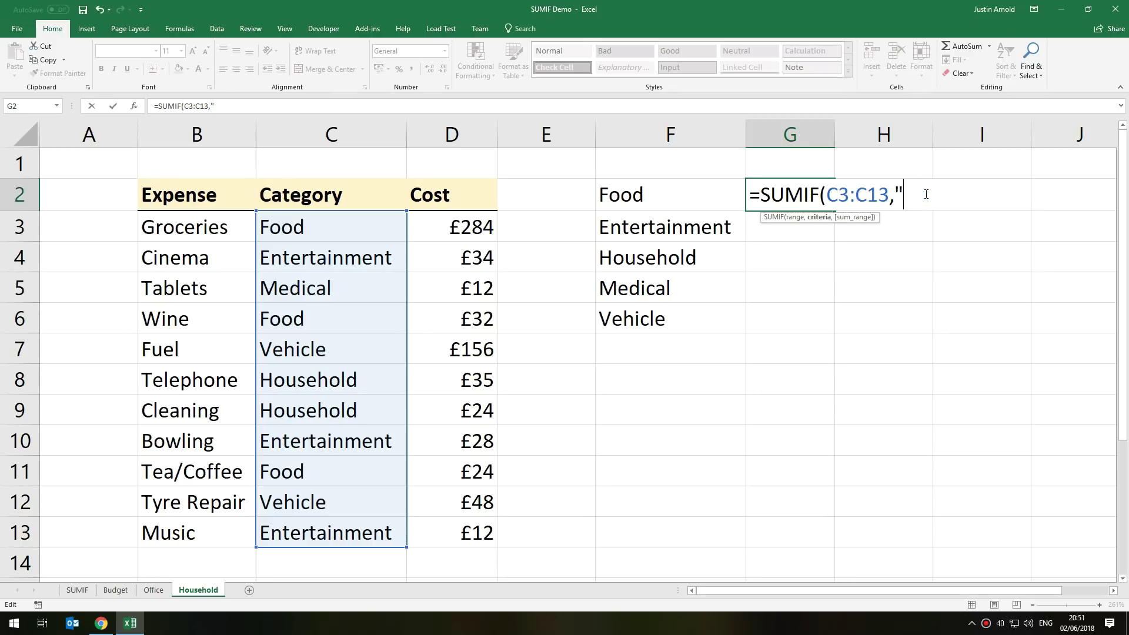
{"action": "left_click", "coordinate": [623, 196]}
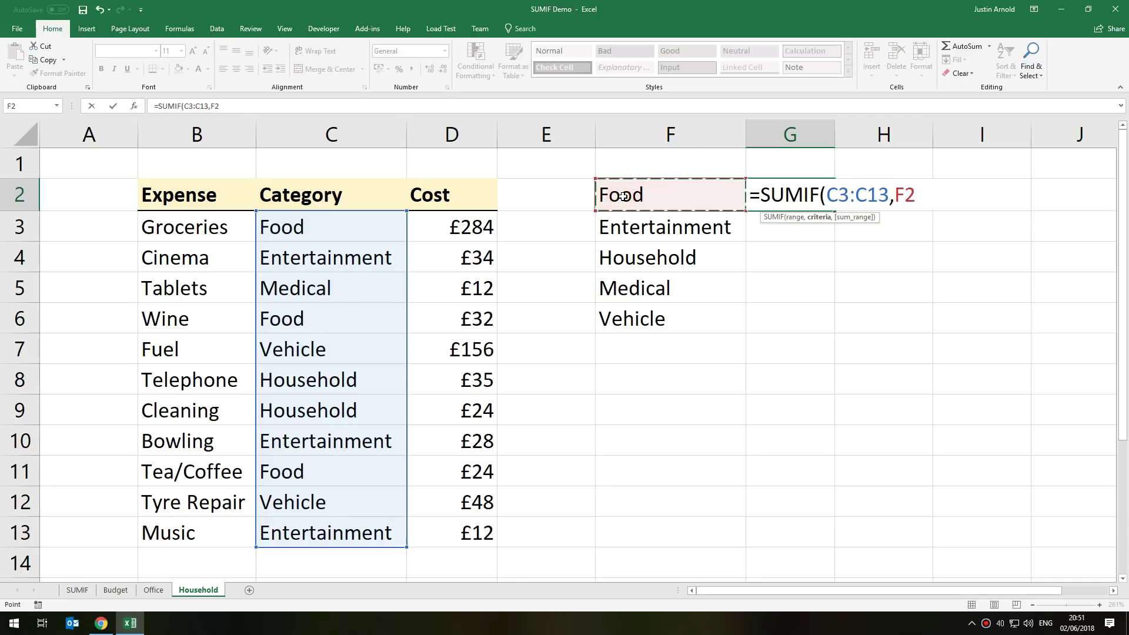
{"action": "type", "text": ","}
Step: Remove all arguments from the unfinished formula in G2, leaving only =SUMIF(
{"action": "left_click_drag", "start_coordinate": [895, 194], "coordinate": [826, 195]}
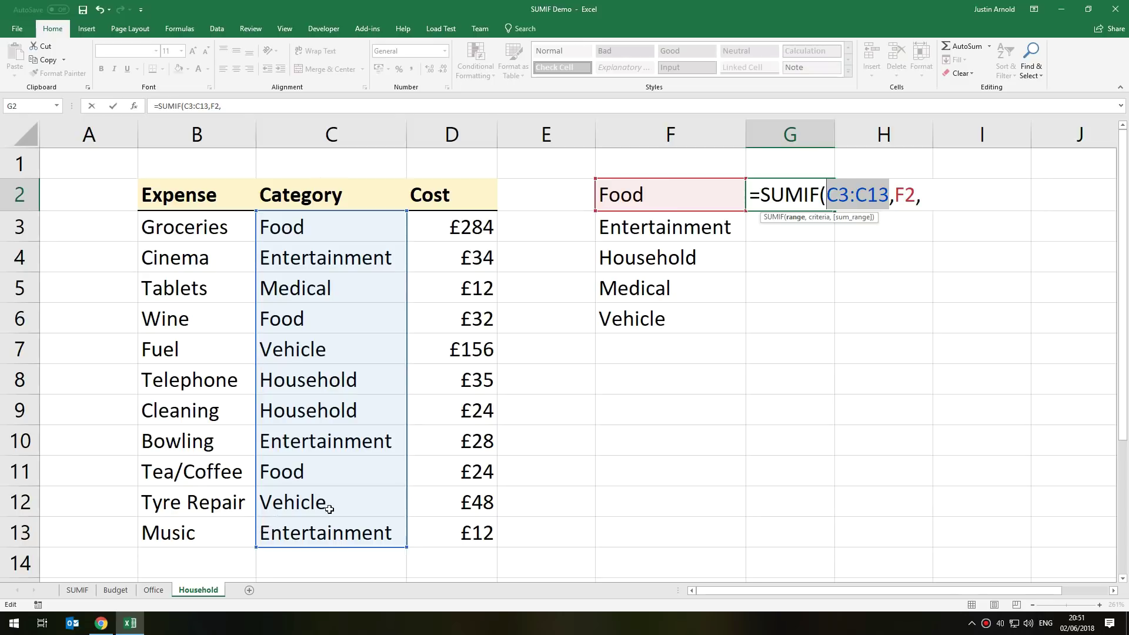
{"action": "left_click_drag", "start_coordinate": [460, 222], "coordinate": [460, 503]}
{"action": "left_click", "coordinate": [933, 196]}
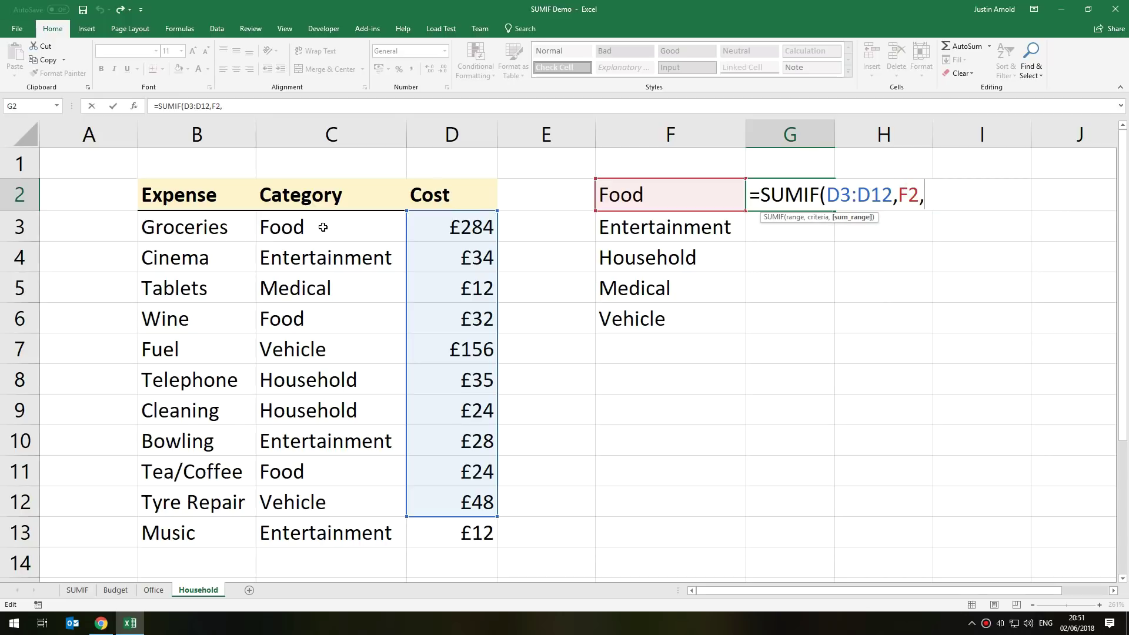
{"action": "left_click_drag", "start_coordinate": [934, 196], "coordinate": [825, 195]}
{"action": "key", "text": "BackSpace"}
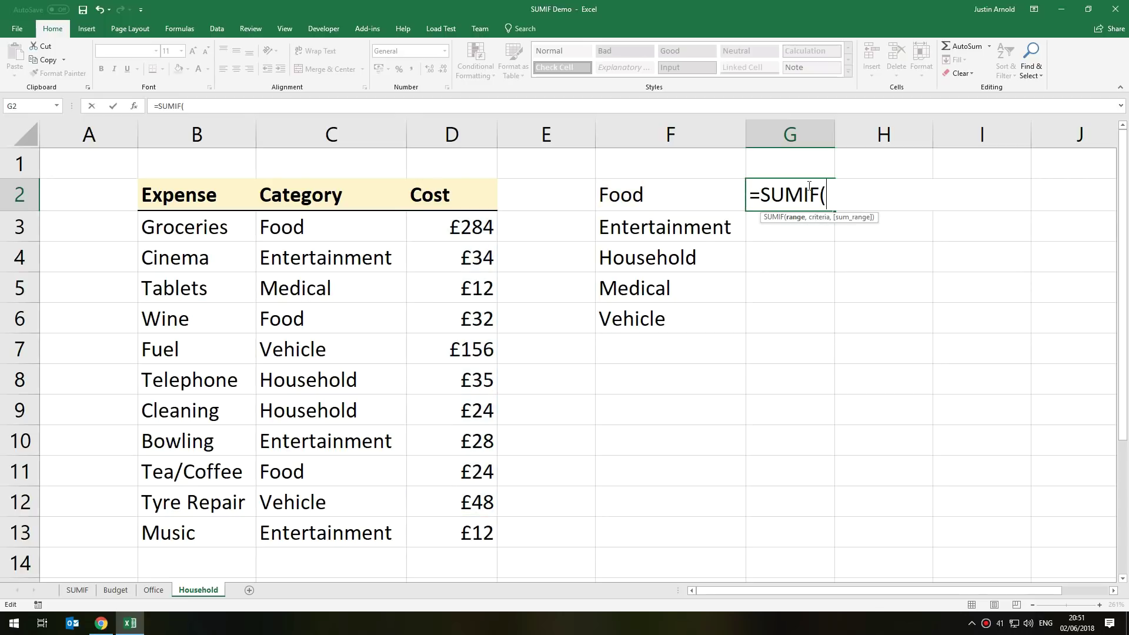
Step: Fill in the G2 formula as =SUMIF(C3:C13,F2,D3:D13)
{"action": "left_click_drag", "start_coordinate": [297, 228], "coordinate": [310, 534]}
{"action": "type", "text": ","}
{"action": "left_click", "coordinate": [659, 194]}
{"action": "type", "text": ","}
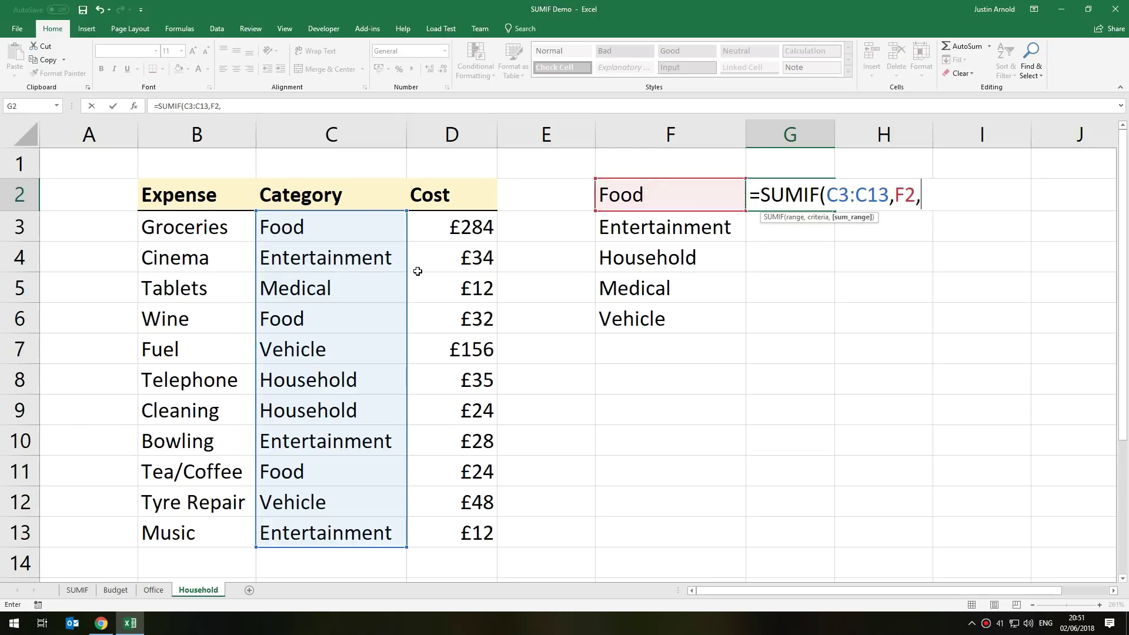
{"action": "left_click_drag", "start_coordinate": [465, 228], "coordinate": [460, 525]}
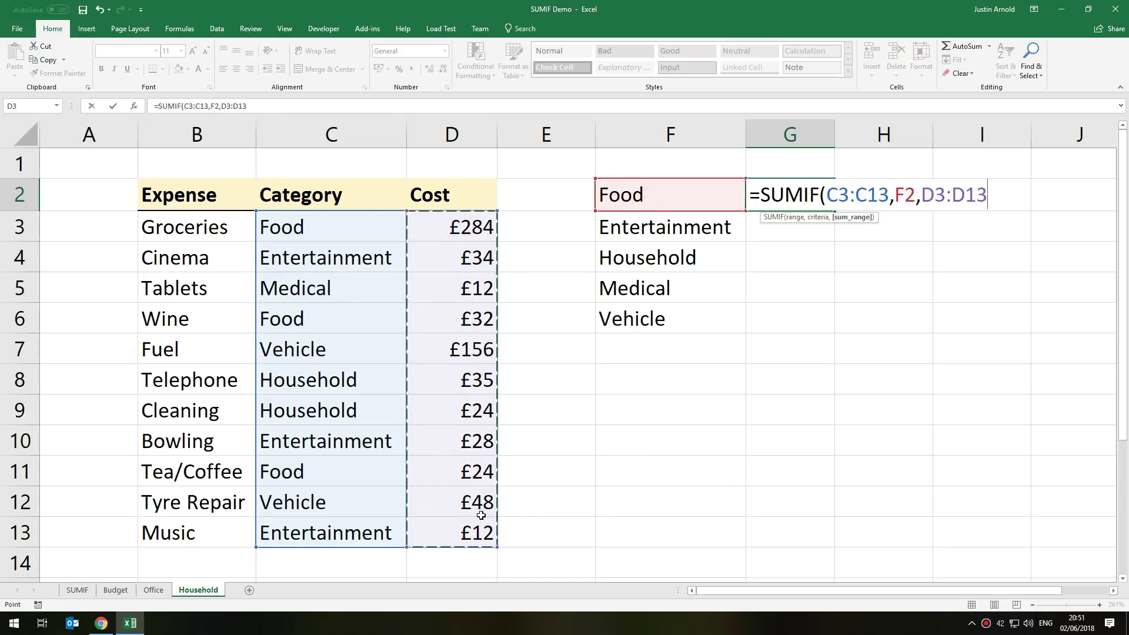
{"action": "type", "text": ")"}
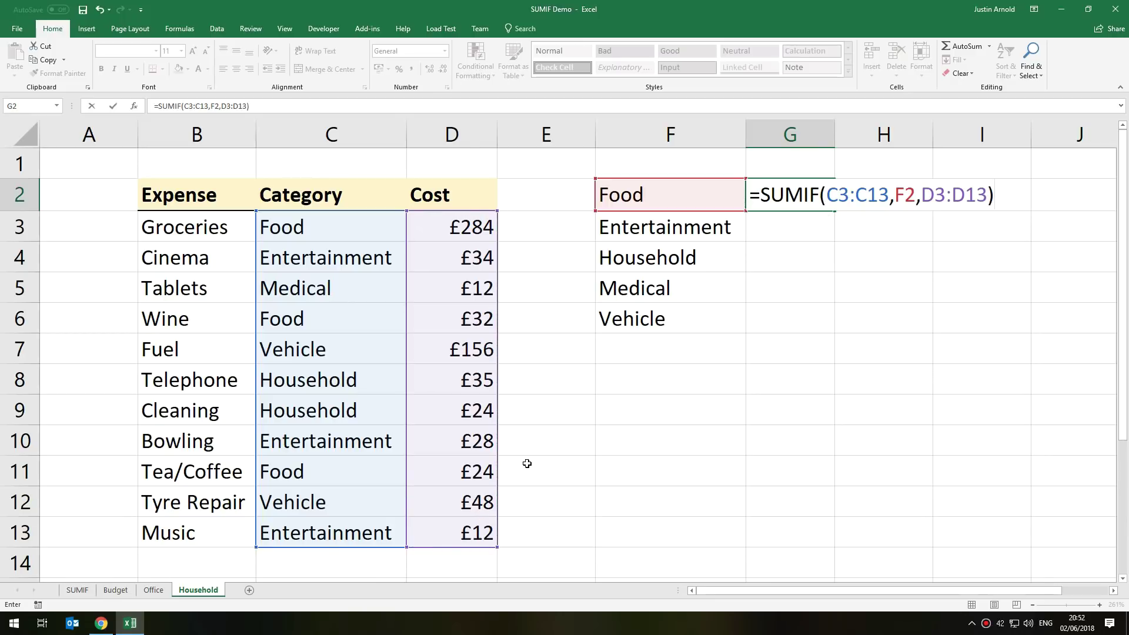
Step: Make both ranges absolute, keep F2 relative, and enter =SUMIF($C$3:$C$13,F2,$D$3:$D$13) in G2
{"action": "left_click", "coordinate": [842, 190]}
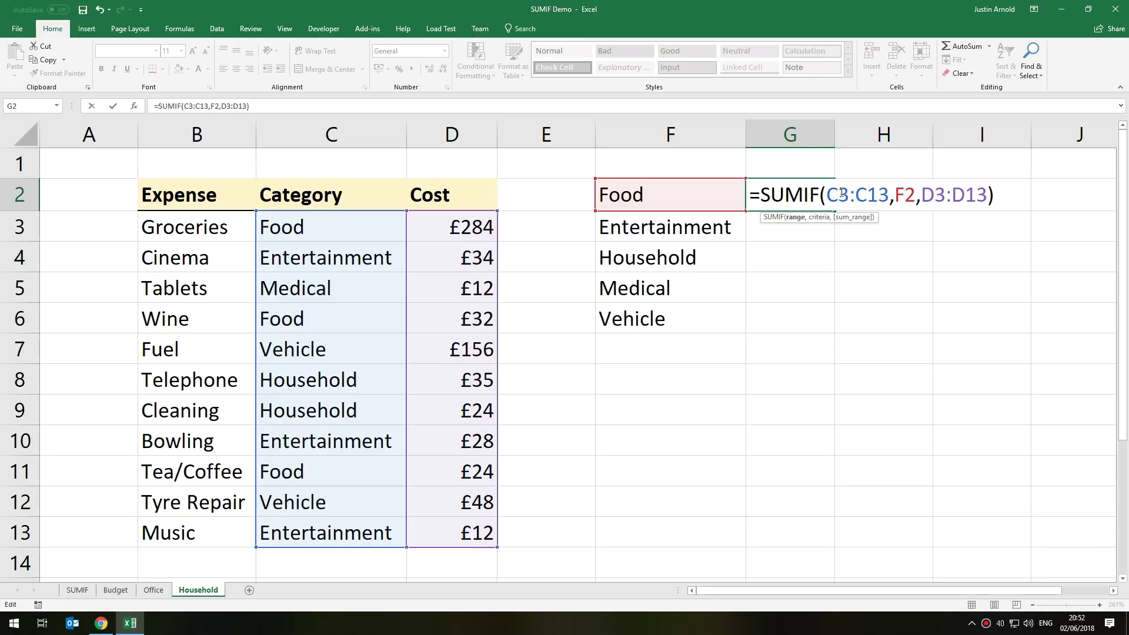
{"action": "key", "text": "F4"}
{"action": "left_click", "coordinate": [890, 194]}
{"action": "key", "text": "F4"}
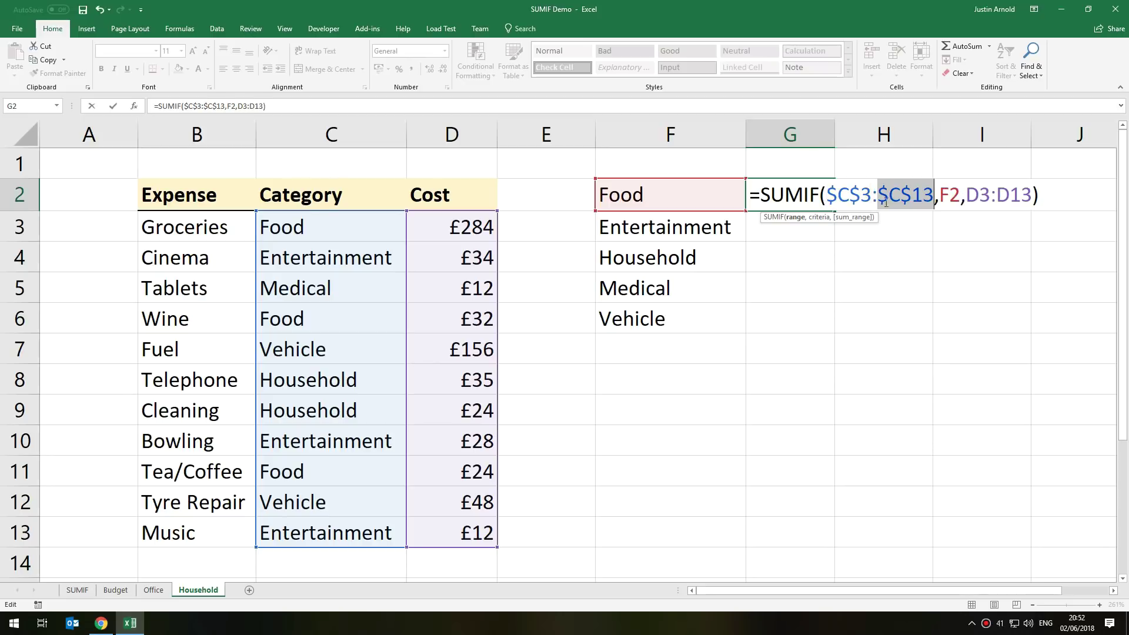
{"action": "left_click", "coordinate": [979, 194]}
{"action": "key", "text": "F4"}
{"action": "left_click", "coordinate": [1039, 194]}
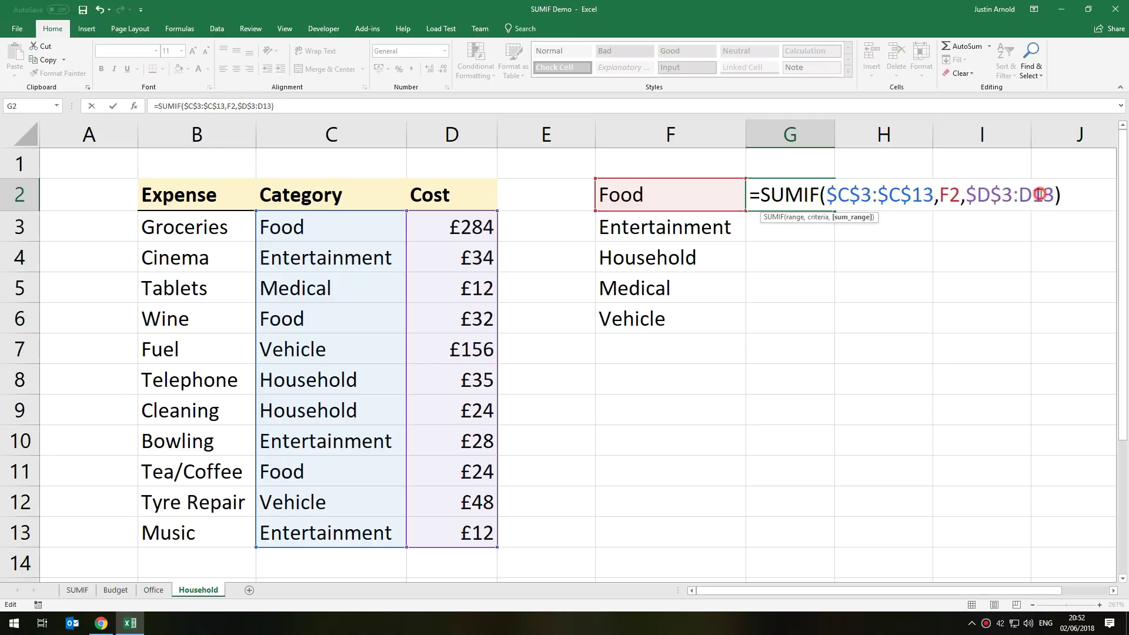
{"action": "key", "text": "F4"}
{"action": "left_click", "coordinate": [946, 195]}
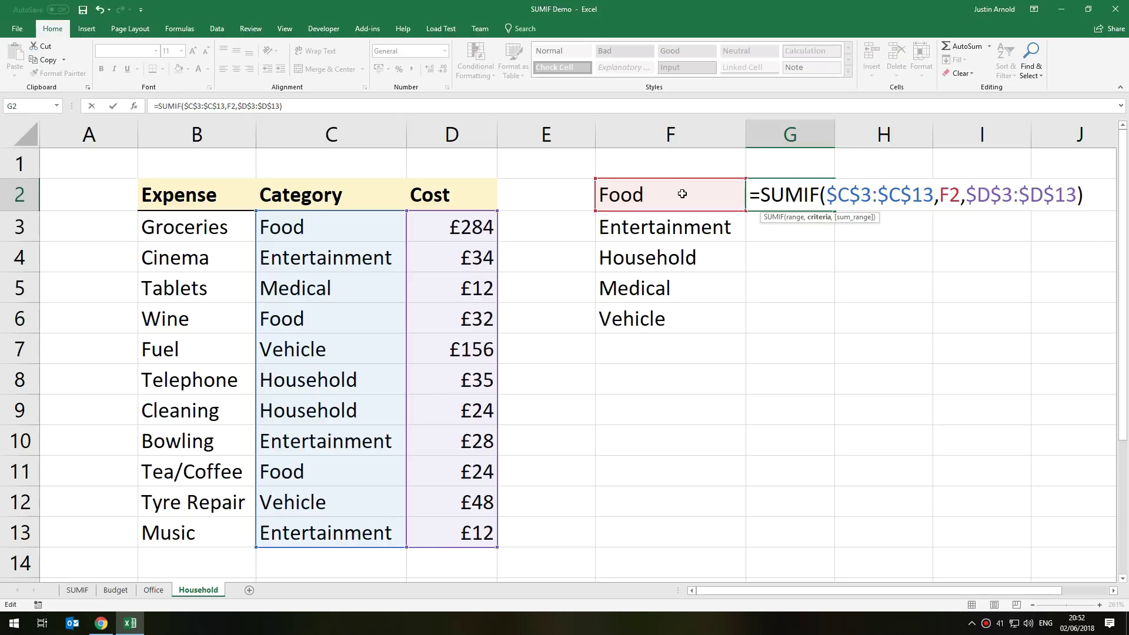
{"action": "key", "text": "ctrl+Return"}
Step: Format G2:G6 as Currency with no symbol and 0 decimal places
{"action": "left_click", "coordinate": [814, 195]}
{"action": "left_click_drag", "start_coordinate": [785, 191], "coordinate": [777, 305]}
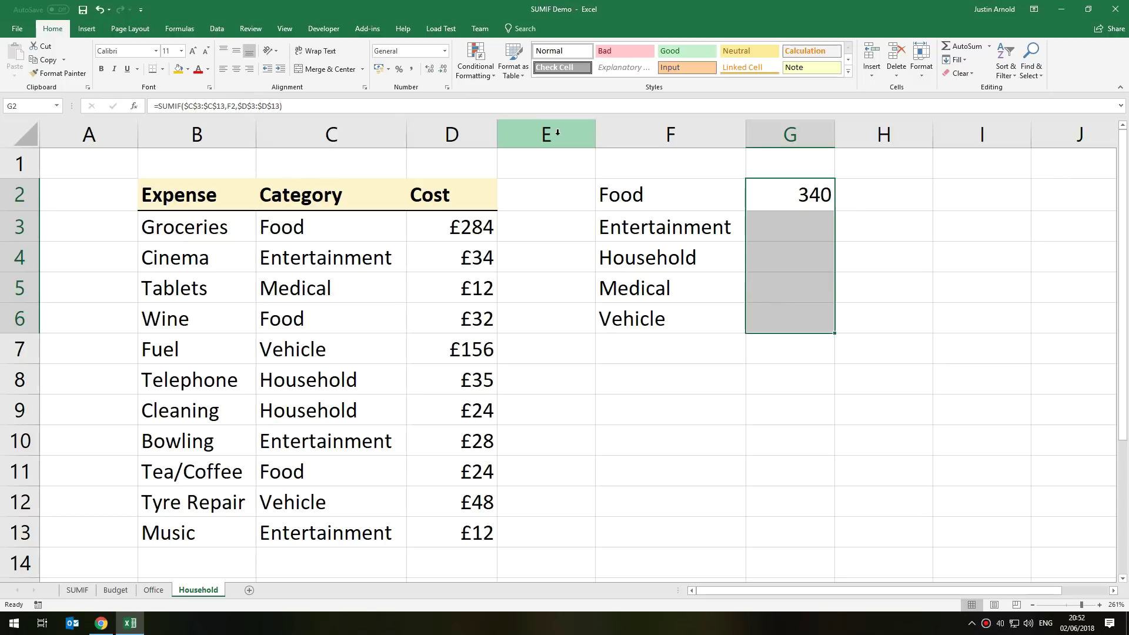
{"action": "left_click", "coordinate": [447, 88]}
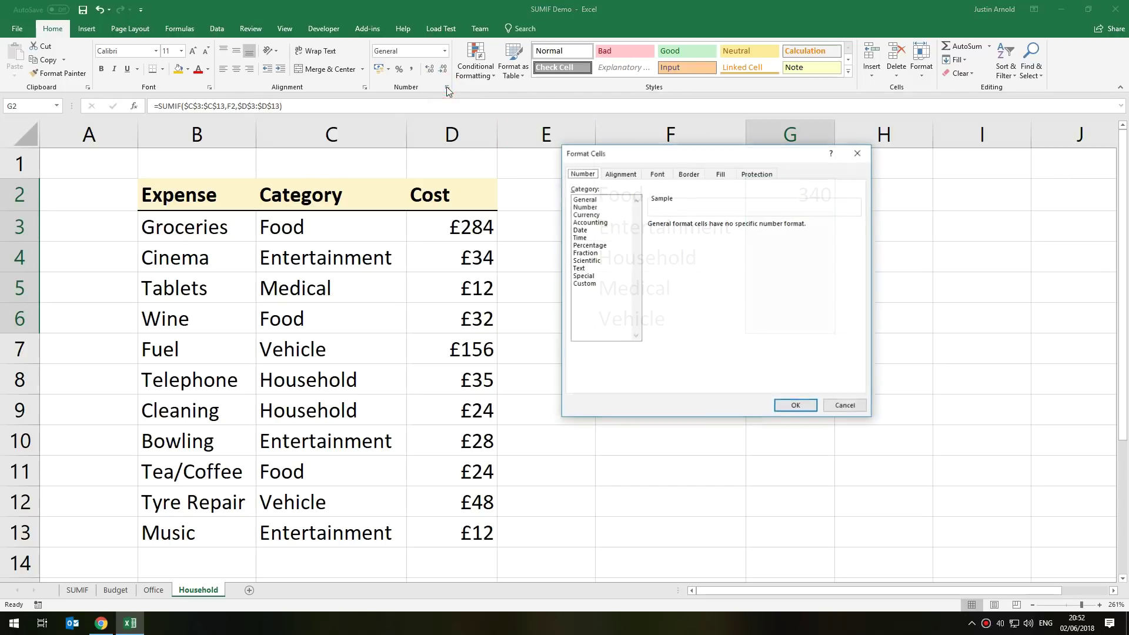
{"action": "left_click", "coordinate": [589, 215]}
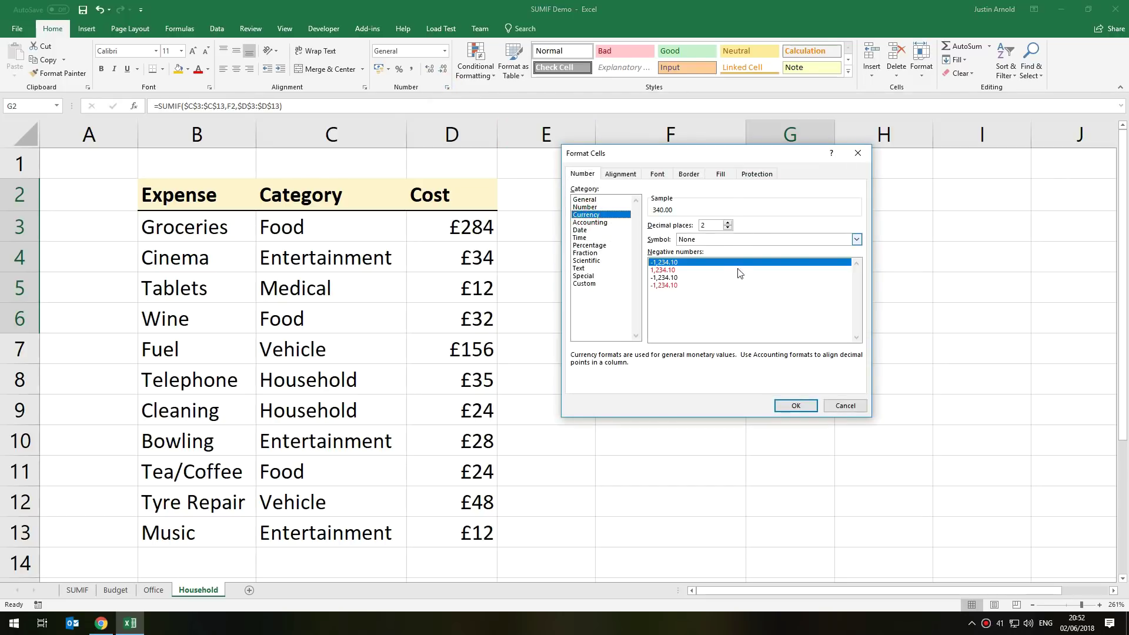
{"action": "left_click", "coordinate": [727, 229]}
{"action": "left_click", "coordinate": [727, 228]}
{"action": "left_click", "coordinate": [795, 406]}
{"action": "left_click", "coordinate": [1046, 270]}
Step: Apply the pound Accounting number format to G2:G6 and autofit the width of column G
{"action": "left_click_drag", "start_coordinate": [794, 193], "coordinate": [789, 325]}
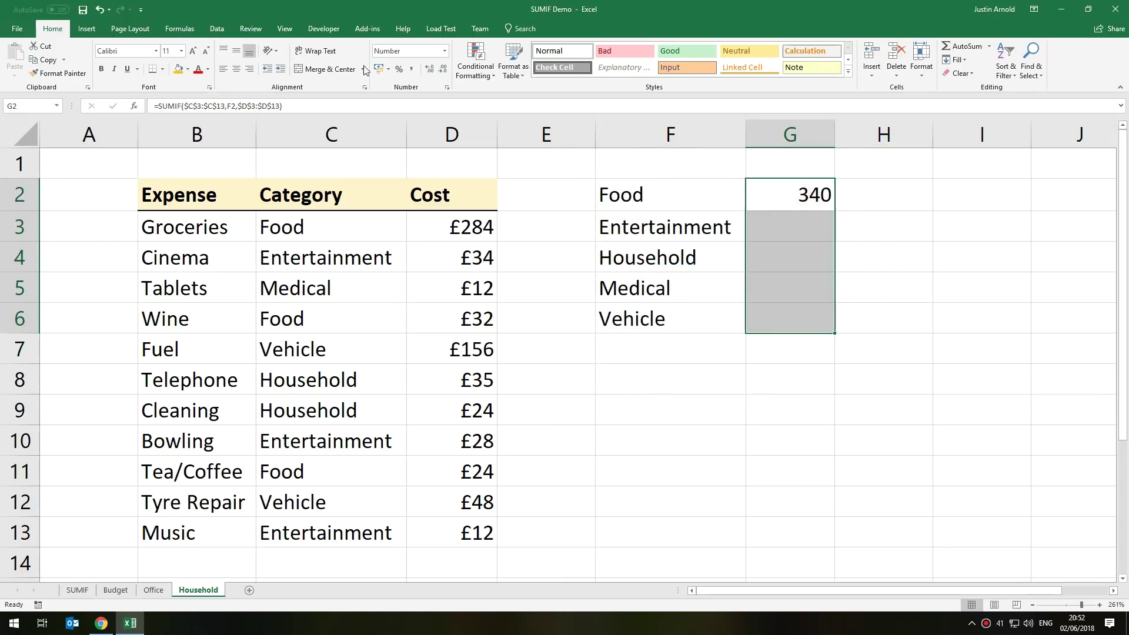
{"action": "left_click", "coordinate": [381, 71]}
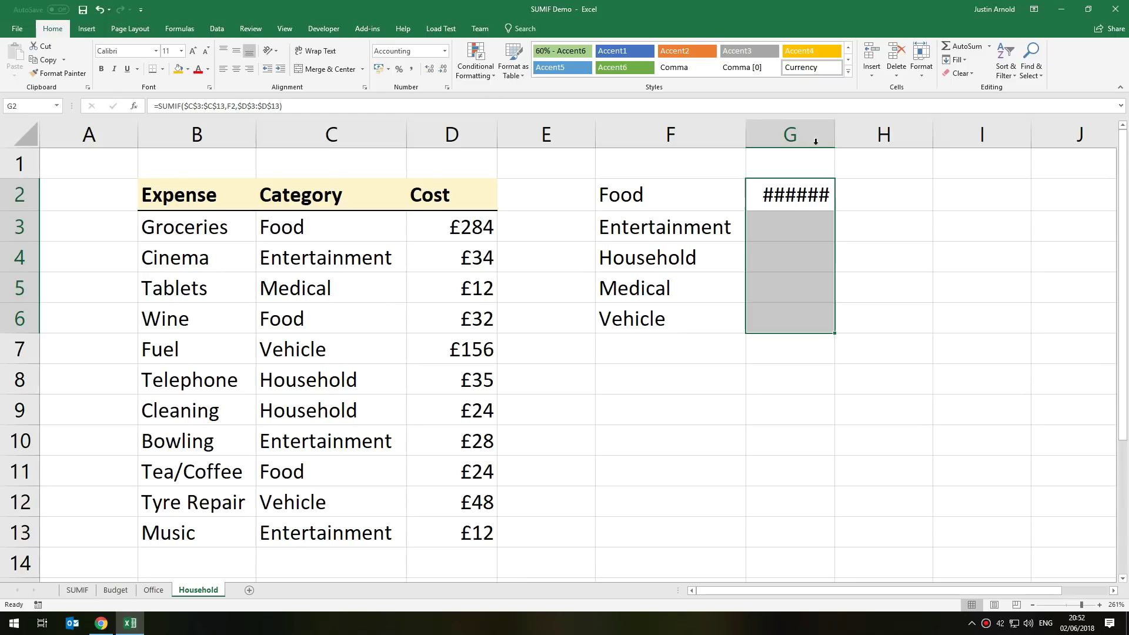
{"action": "double_click", "coordinate": [835, 132]}
{"action": "left_click", "coordinate": [884, 252]}
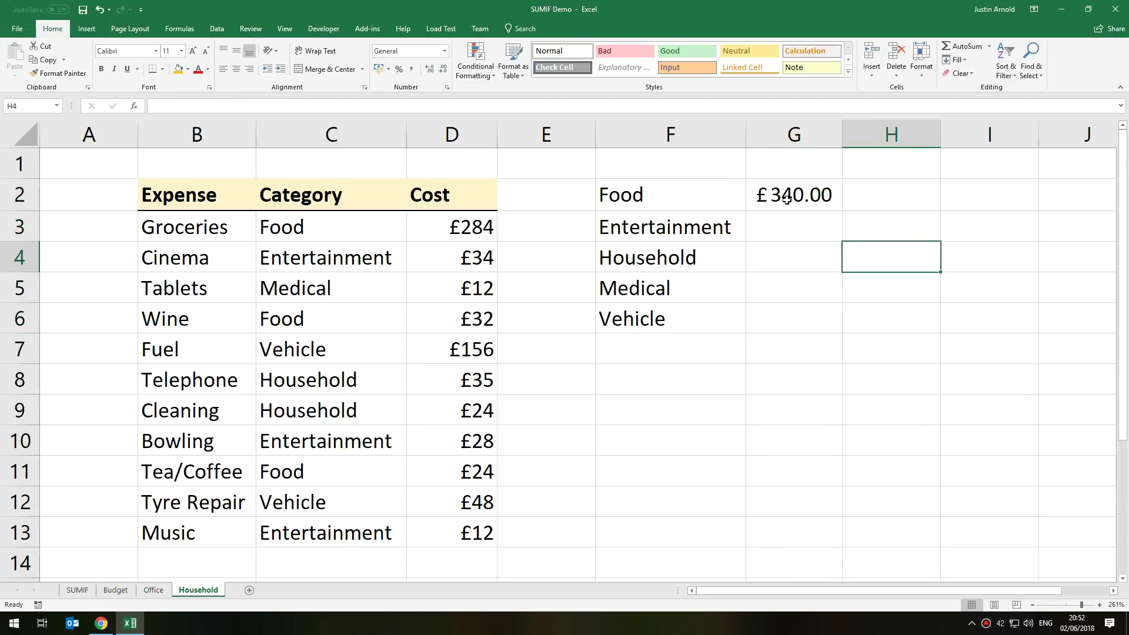
Step: Trace the Food entries in C3, C6 and C11 and their matching costs in column D
{"action": "left_click", "coordinate": [693, 192]}
{"action": "left_click", "coordinate": [287, 225]}
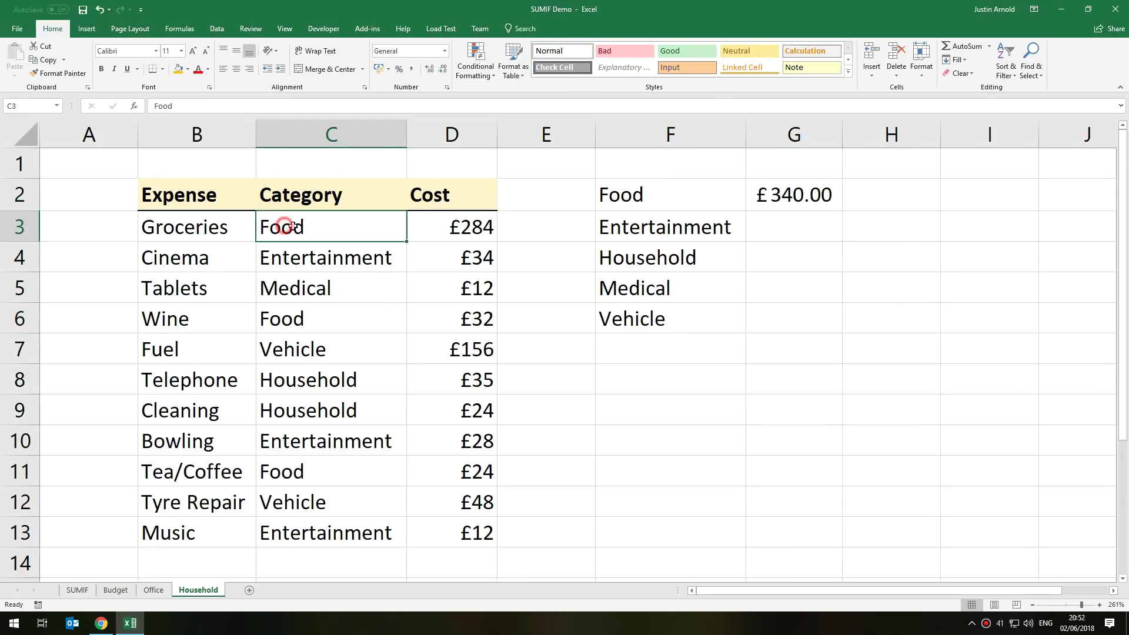
{"action": "left_click", "coordinate": [449, 235]}
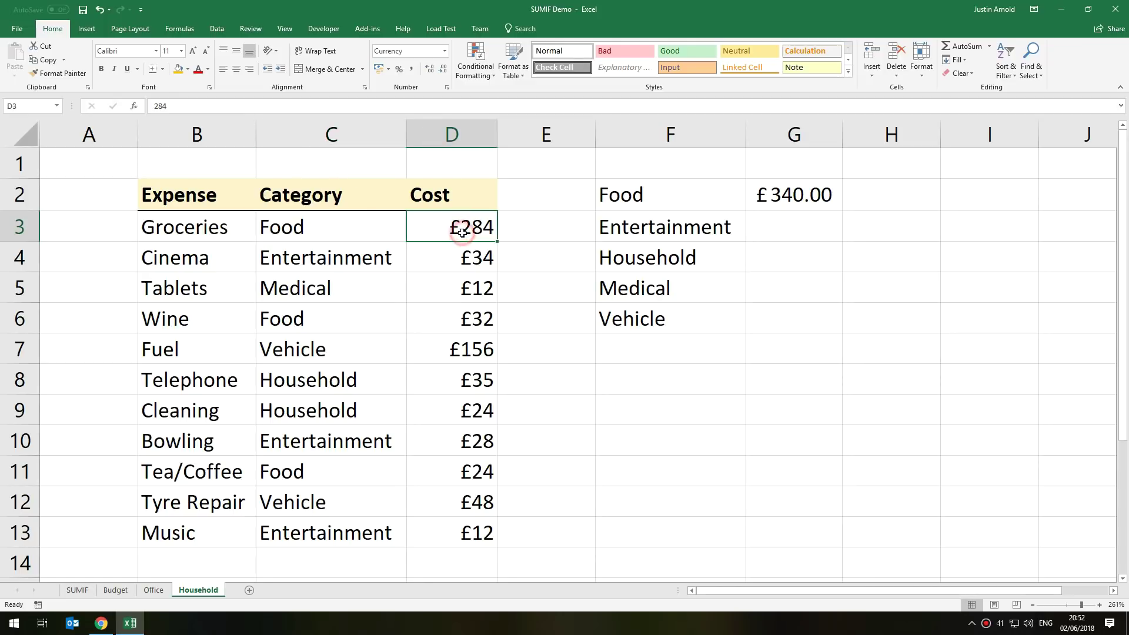
{"action": "left_click", "coordinate": [297, 323]}
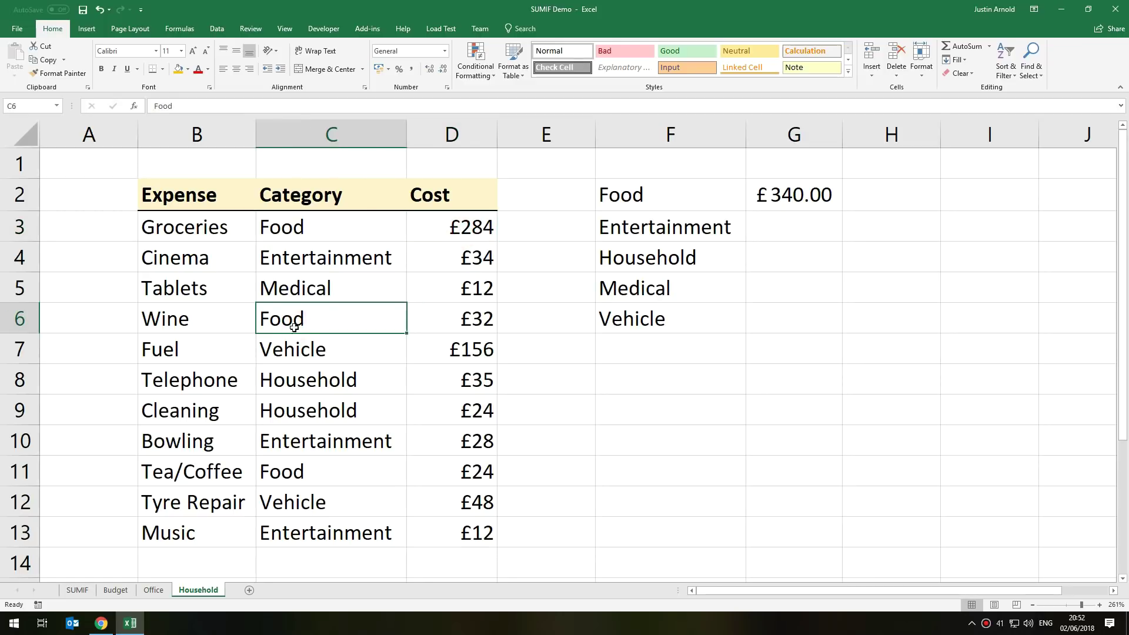
{"action": "left_click", "coordinate": [474, 317]}
{"action": "left_click", "coordinate": [342, 476]}
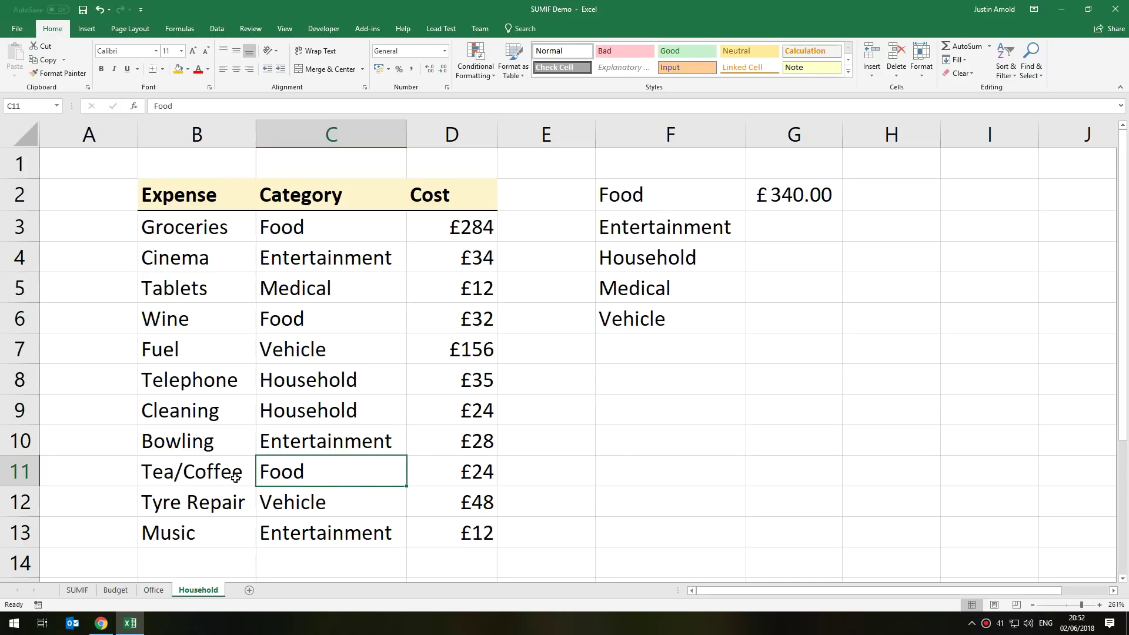
{"action": "left_click", "coordinate": [460, 477]}
Step: Select the Food costs in D3, D6 and D11 together to check their sum against G2
{"action": "left_click", "coordinate": [466, 232]}
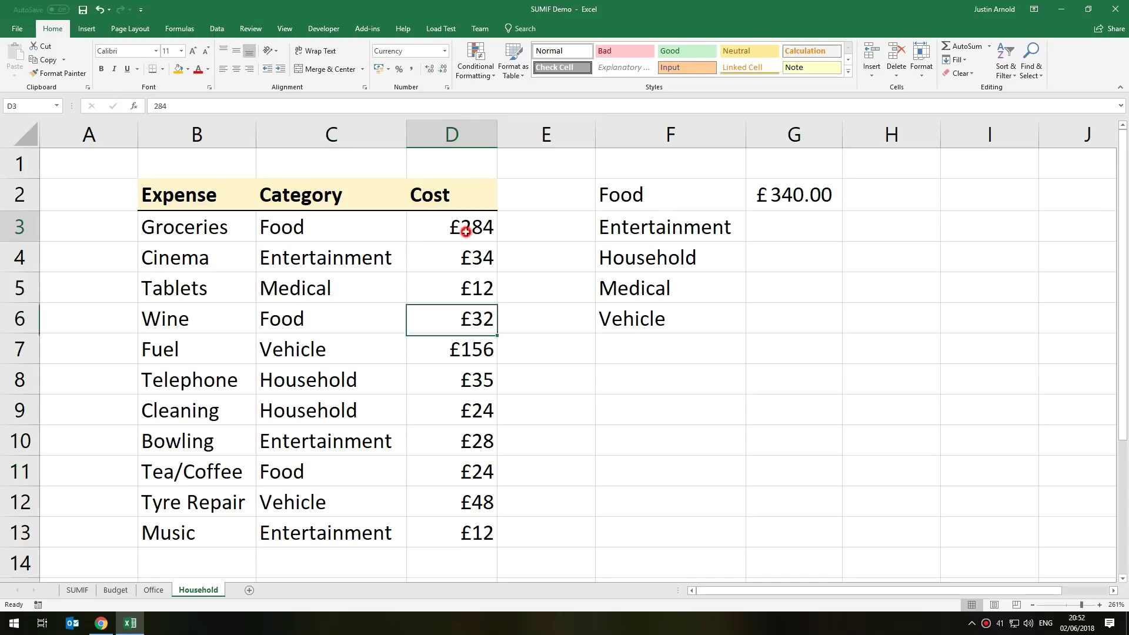
{"action": "left_click", "coordinate": [468, 320], "text": "ctrl"}
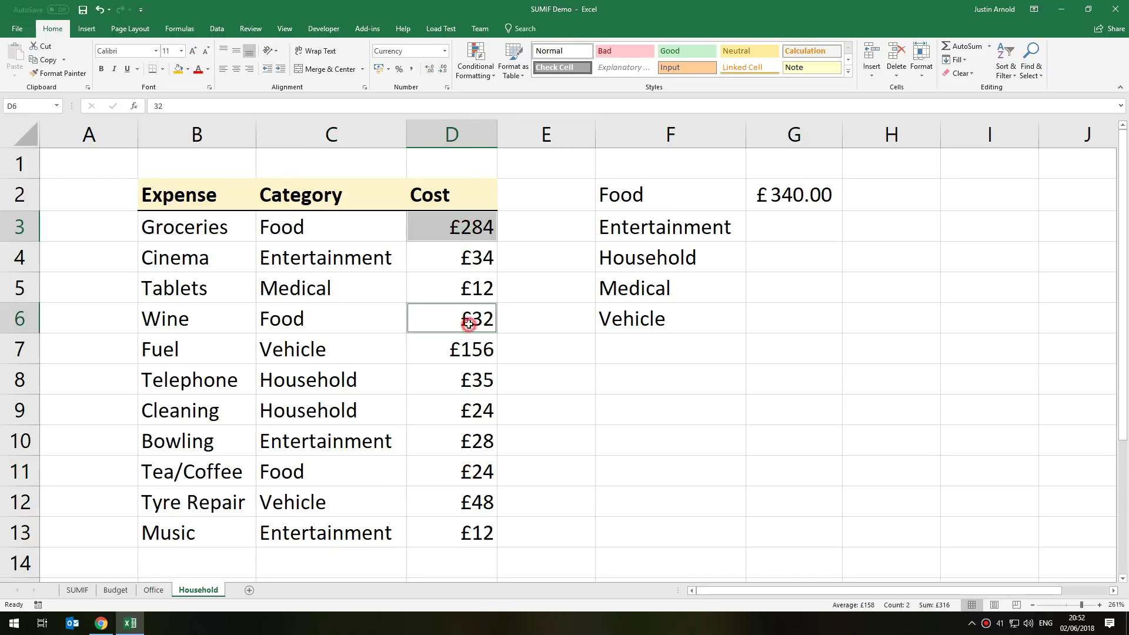
{"action": "left_click", "coordinate": [462, 467], "text": "ctrl"}
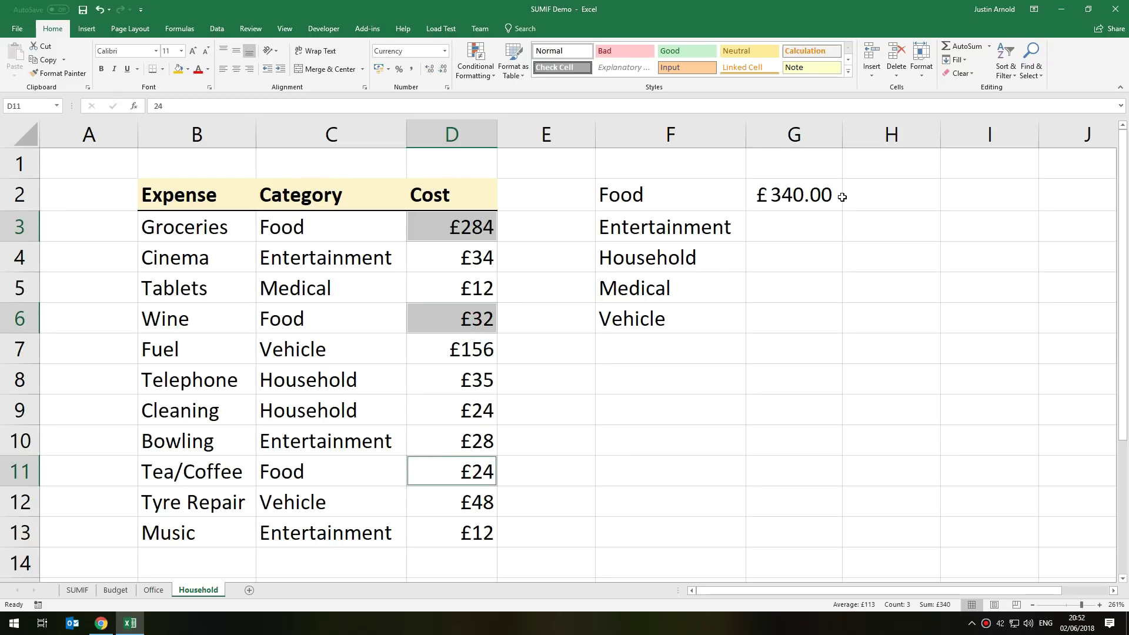
Step: Fill the SUMIF formula from G2 down to G6 to total the remaining categories
{"action": "left_click", "coordinate": [758, 224]}
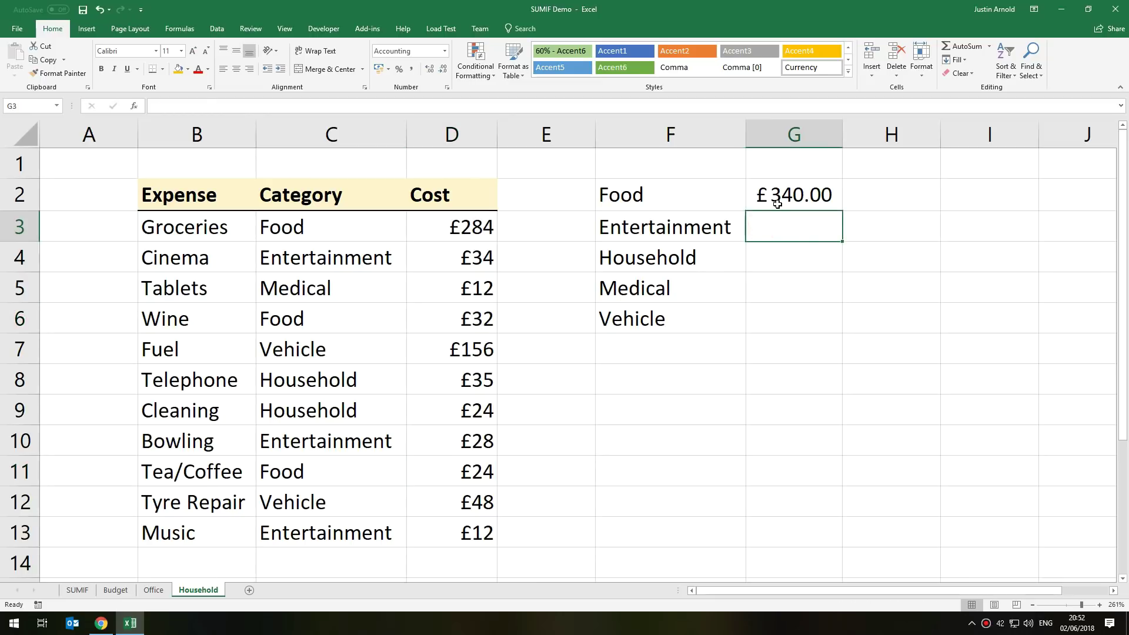
{"action": "left_click", "coordinate": [783, 205]}
{"action": "left_click", "coordinate": [726, 227]}
{"action": "left_click", "coordinate": [786, 197]}
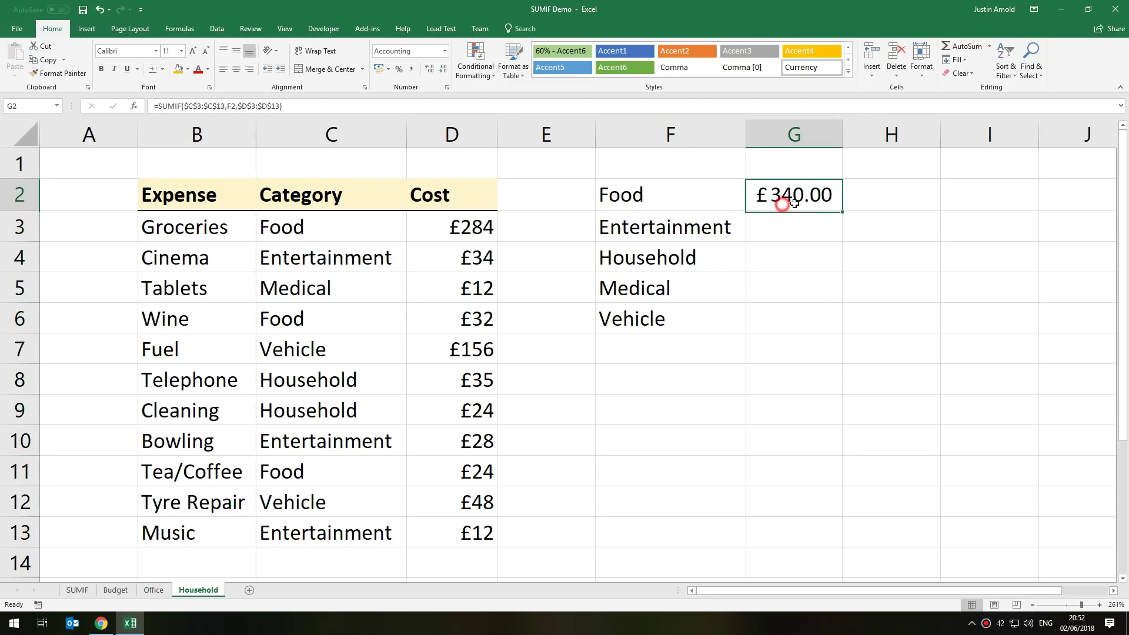
{"action": "left_click_drag", "start_coordinate": [843, 213], "coordinate": [831, 340]}
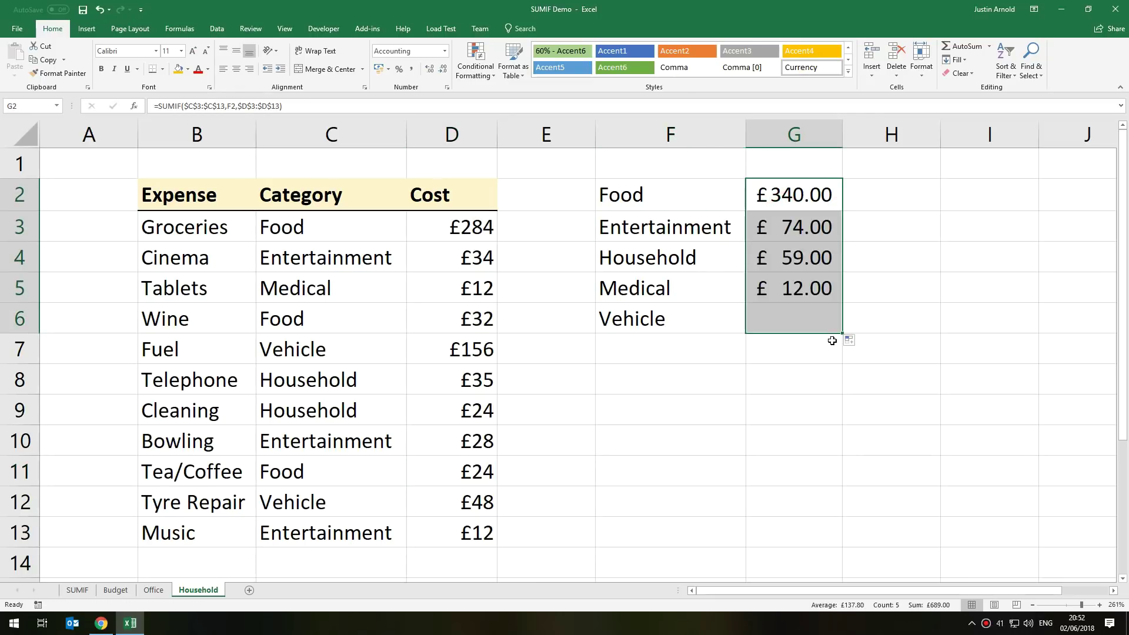
Step: Examine the range, criteria and sum range arguments of the Vehicle formula in G6, leaving the formula as it is
{"action": "double_click", "coordinate": [785, 321]}
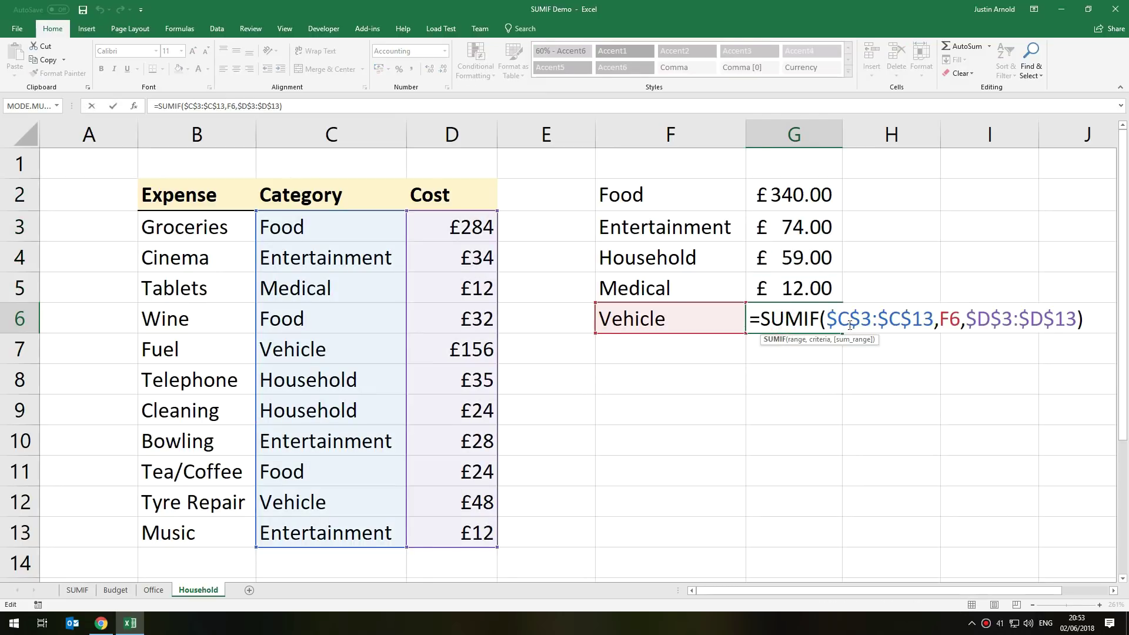
{"action": "left_click_drag", "start_coordinate": [843, 318], "coordinate": [927, 319]}
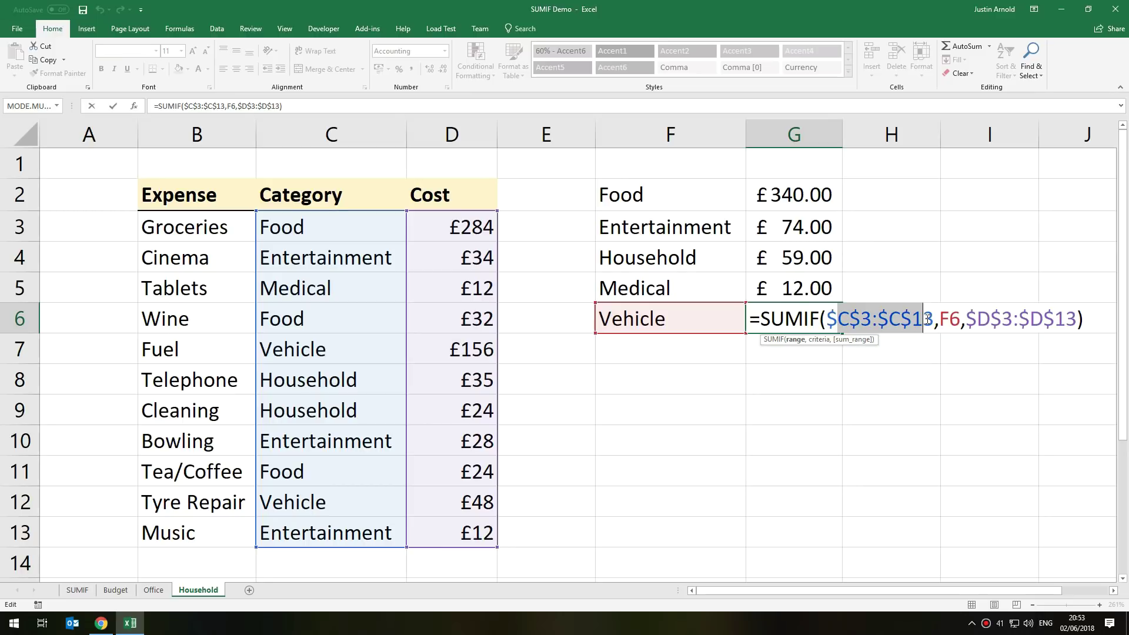
{"action": "double_click", "coordinate": [949, 319]}
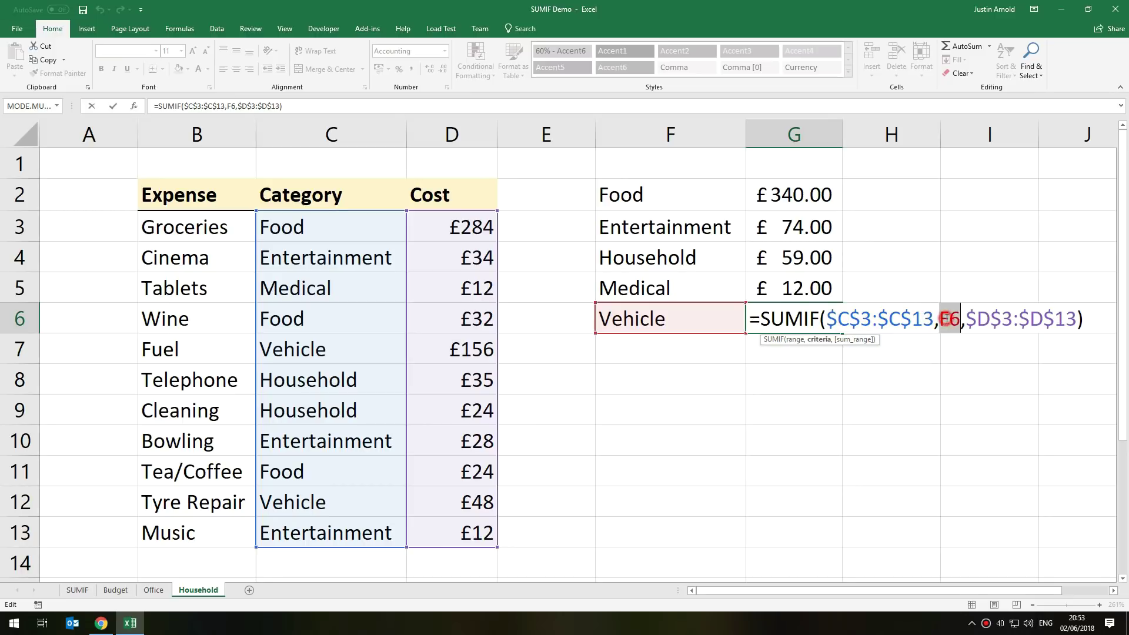
{"action": "left_click_drag", "start_coordinate": [978, 318], "coordinate": [1066, 319]}
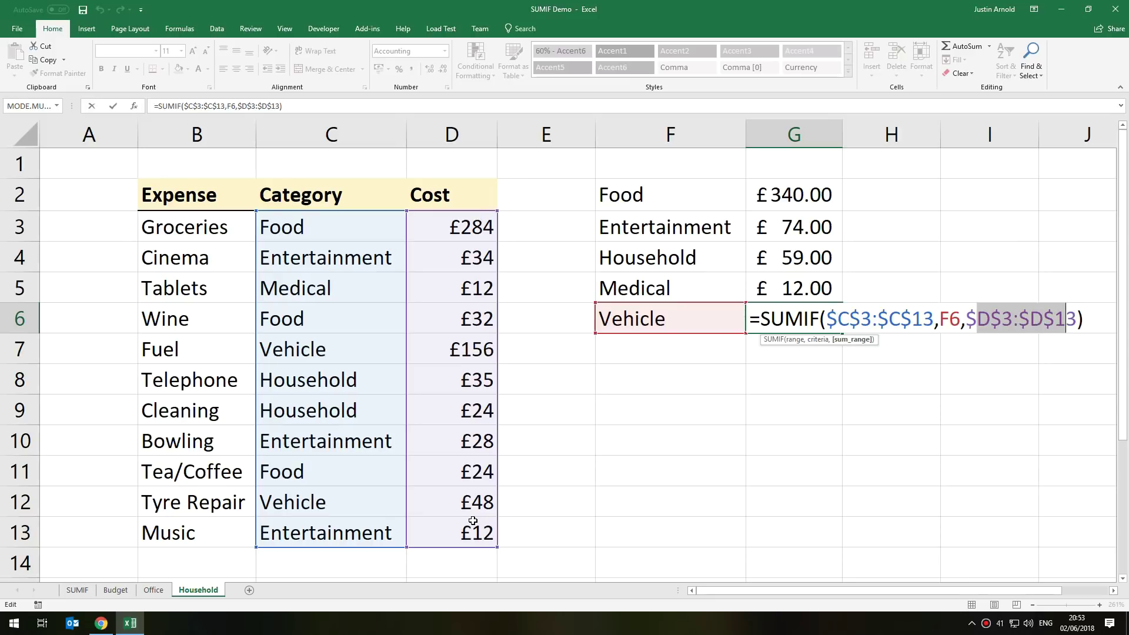
{"action": "key", "text": "ctrl+Return"}
{"action": "left_click", "coordinate": [875, 361]}
Step: Review the SUMIF, Budget and Office sheets and return to cell A1 on the Household sheet
{"action": "left_click", "coordinate": [162, 591]}
{"action": "left_click", "coordinate": [118, 591]}
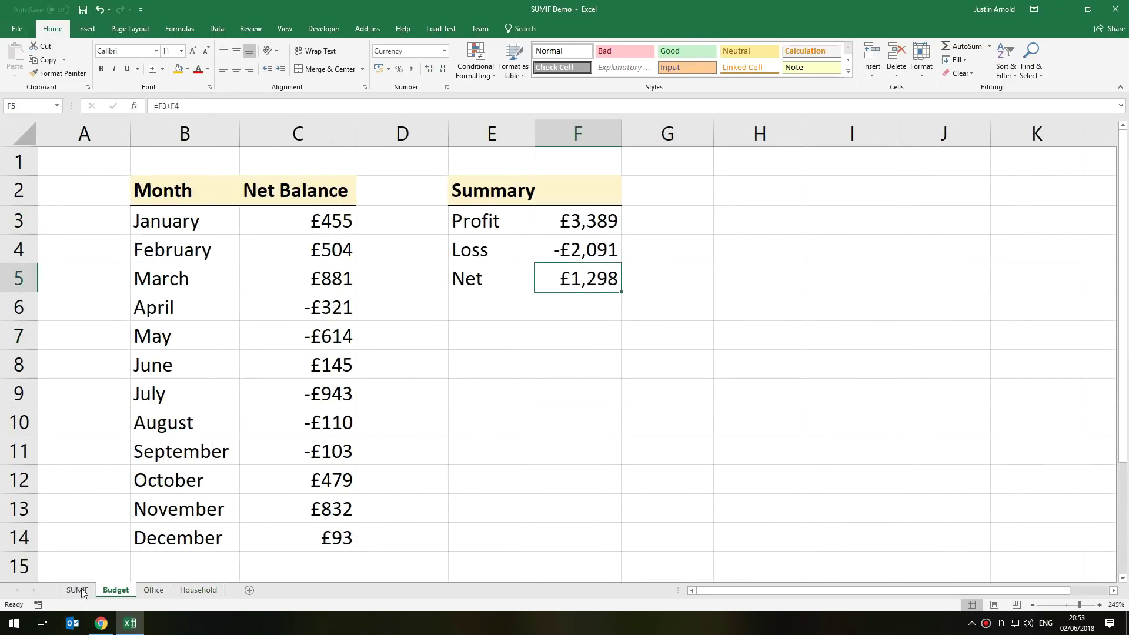
{"action": "left_click", "coordinate": [83, 591]}
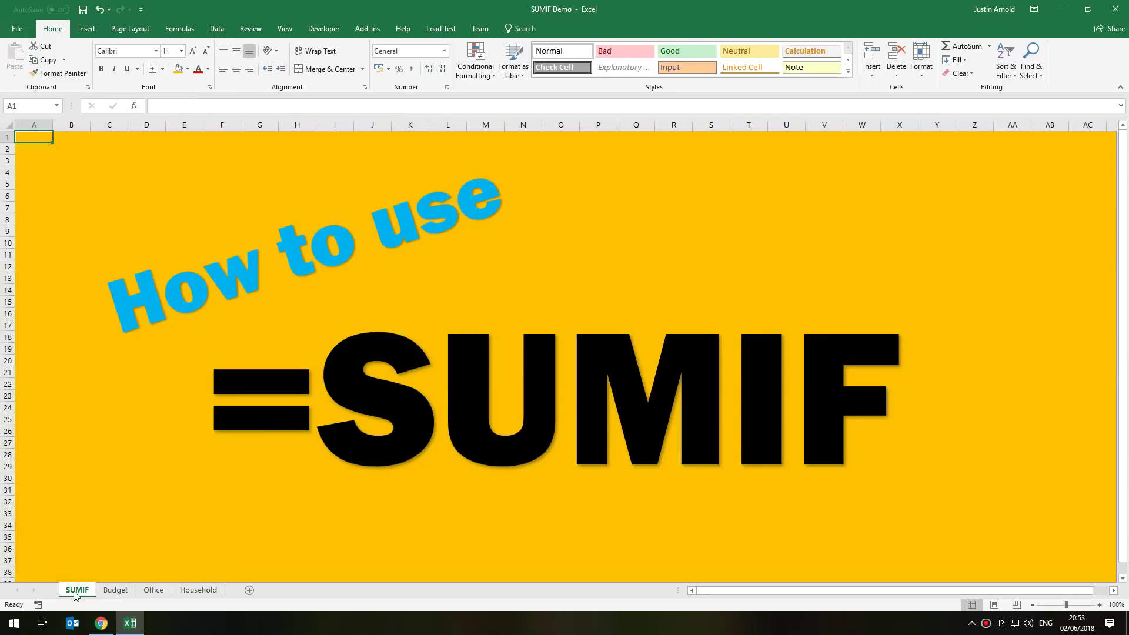
{"action": "left_click", "coordinate": [117, 589]}
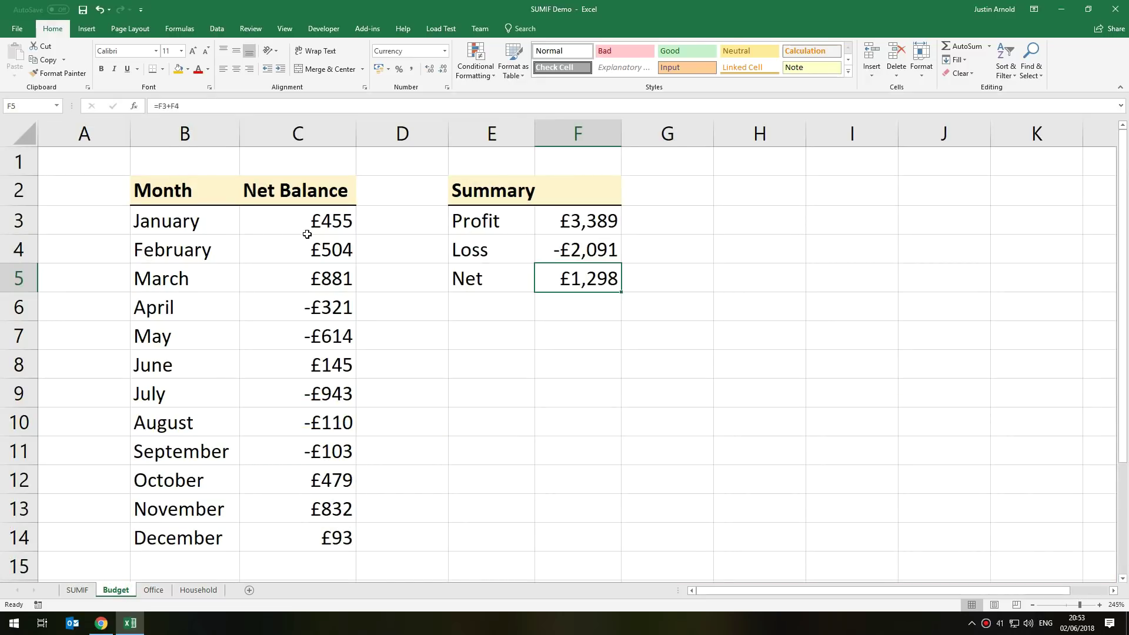
{"action": "left_click", "coordinate": [154, 590]}
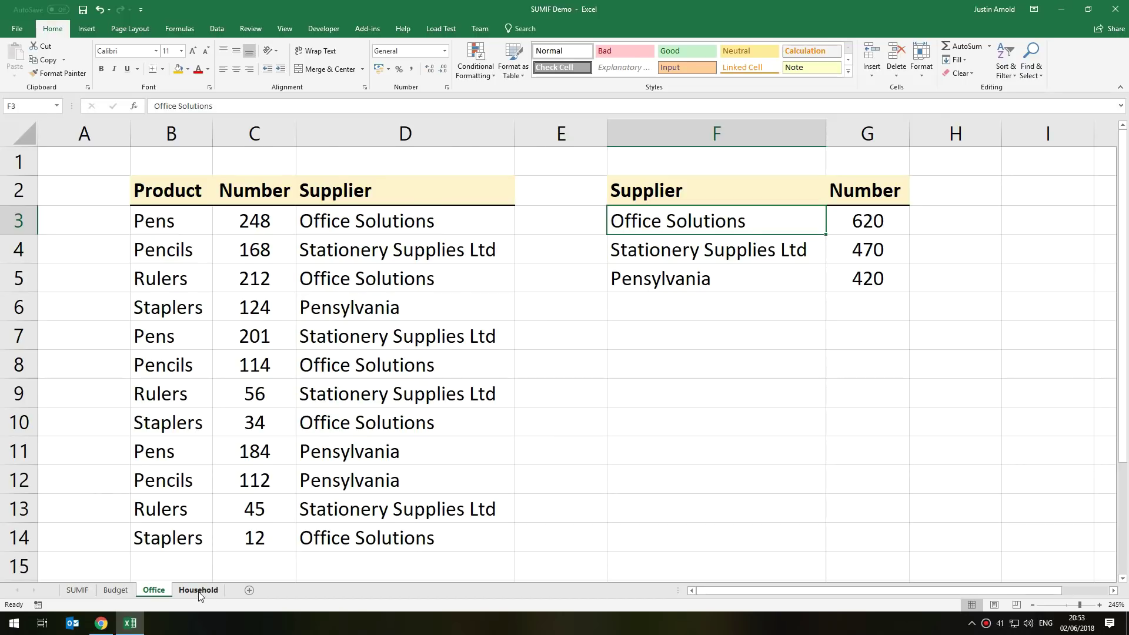
{"action": "left_click", "coordinate": [199, 590]}
{"action": "left_click", "coordinate": [68, 155]}
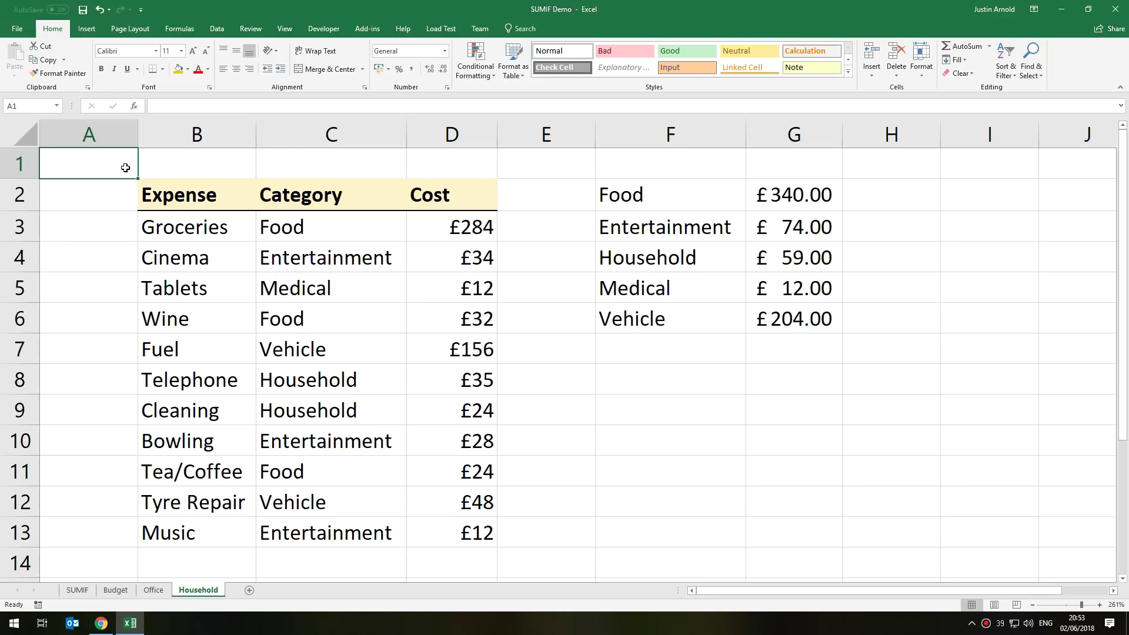
Step: Insert a 2-D pie chart from the category names and totals in F2:G6
{"action": "left_click", "coordinate": [640, 197]}
{"action": "left_click_drag", "start_coordinate": [693, 264], "coordinate": [776, 317]}
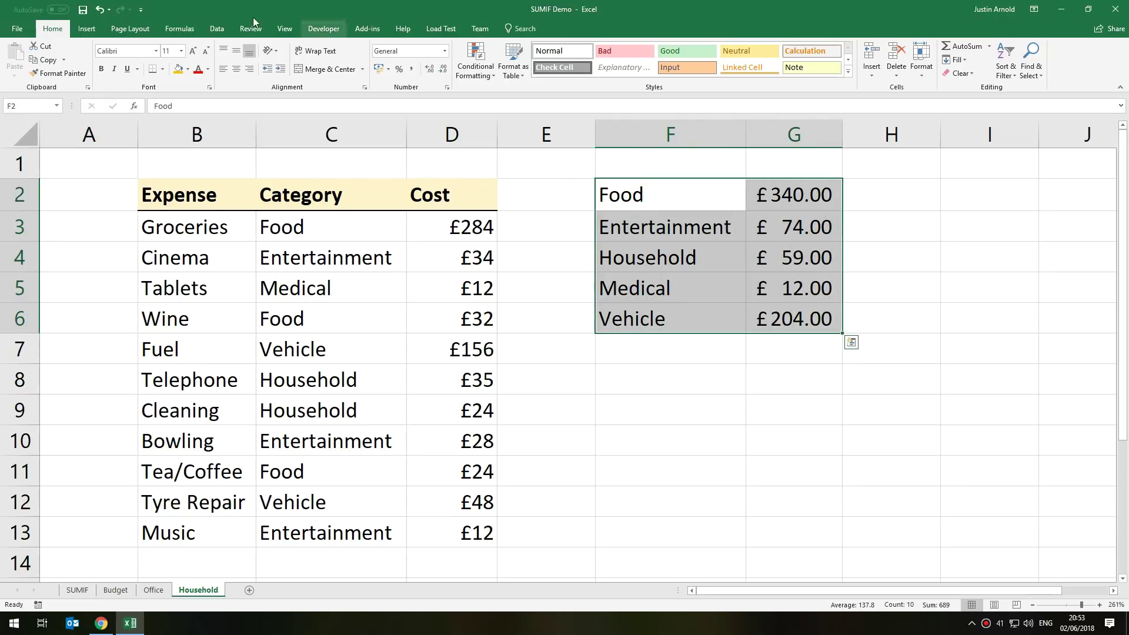
{"action": "left_click", "coordinate": [87, 28]}
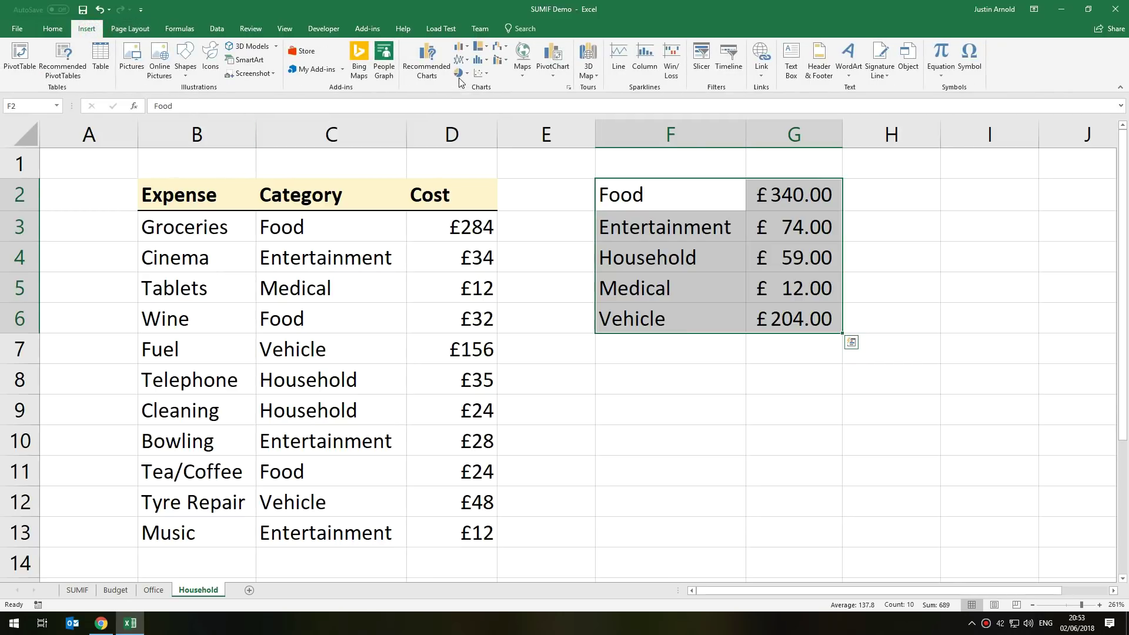
{"action": "left_click", "coordinate": [460, 73]}
{"action": "left_click", "coordinate": [458, 109]}
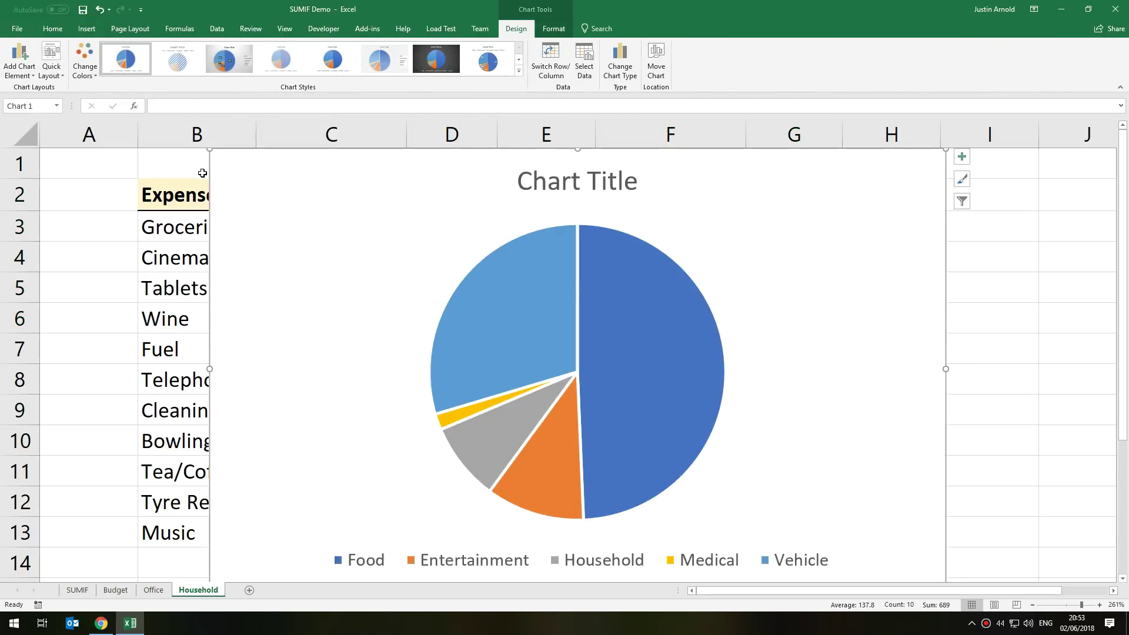
Step: Shrink the pie chart and move it below the category totals, then enlarge it up to row 2 and out to column I
{"action": "left_click_drag", "start_coordinate": [210, 149], "coordinate": [650, 360]}
{"action": "left_click_drag", "start_coordinate": [735, 365], "coordinate": [670, 350]}
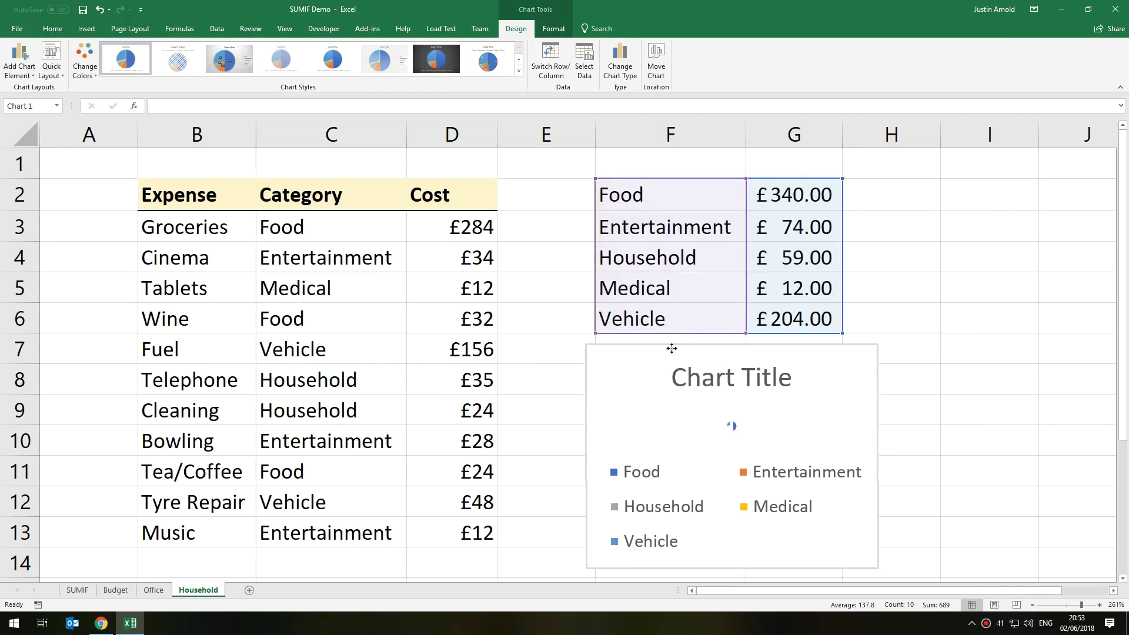
{"action": "right_click", "coordinate": [846, 477]}
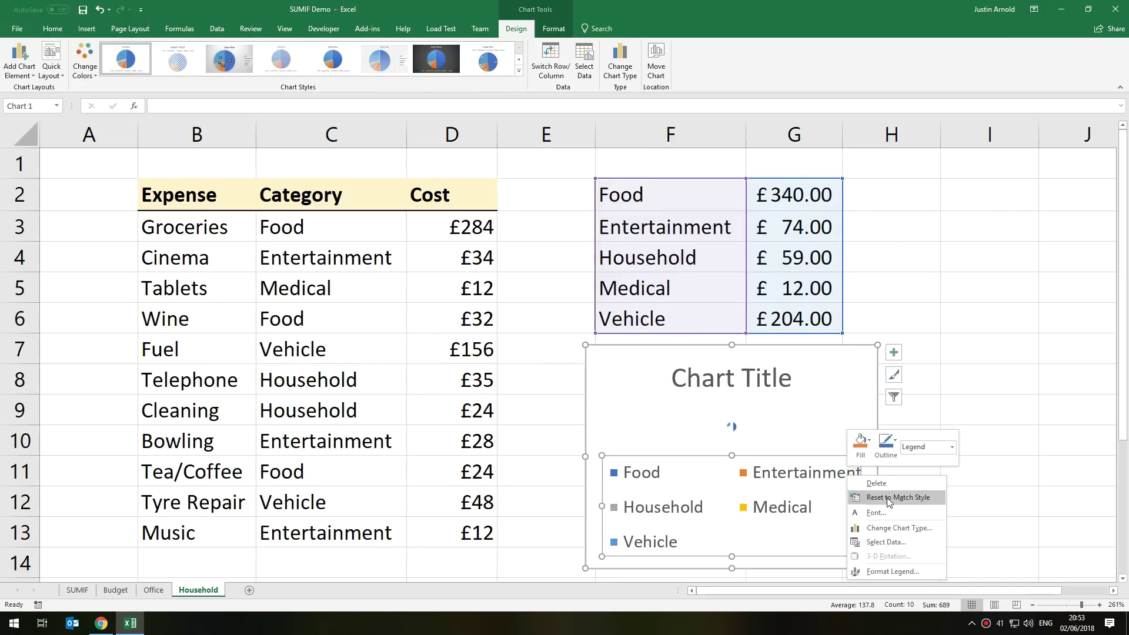
{"action": "left_click", "coordinate": [782, 440]}
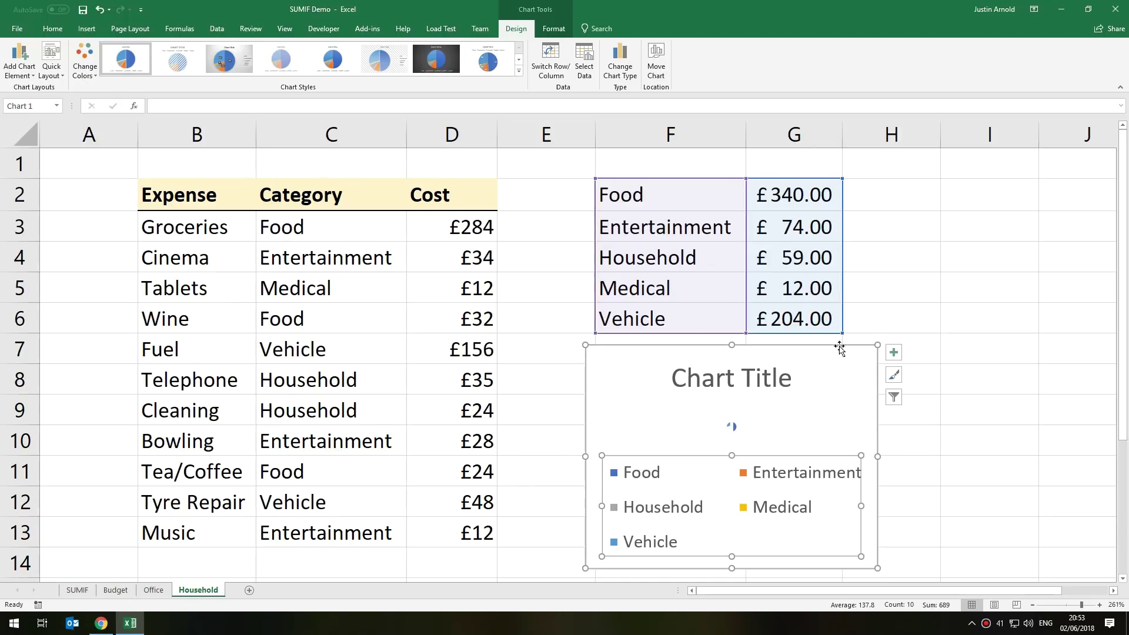
{"action": "left_click_drag", "start_coordinate": [877, 344], "coordinate": [1000, 198]}
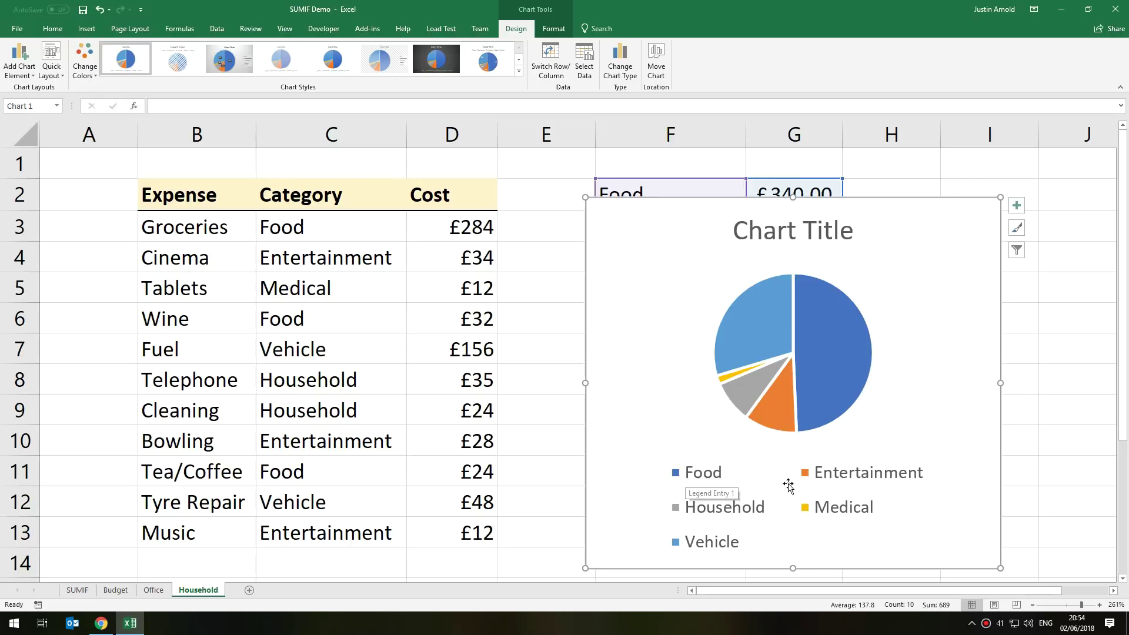
Step: Delete the pie chart from the Household sheet and select the empty cell F8
{"action": "mouse_move", "coordinate": [812, 421]}
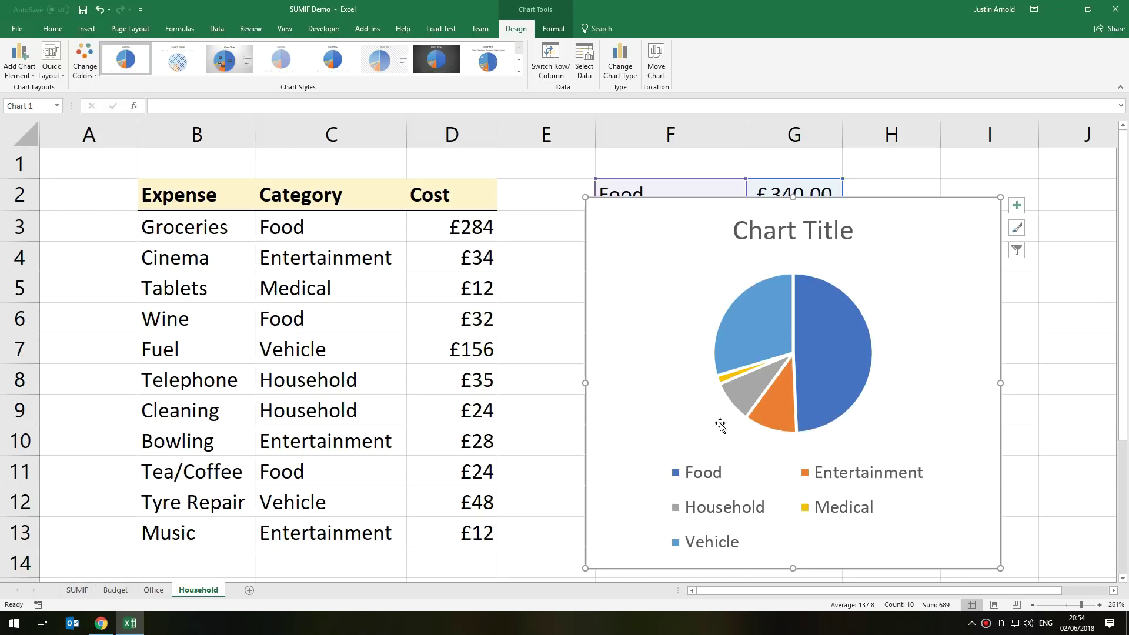
{"action": "mouse_move", "coordinate": [765, 313]}
{"action": "key", "text": "Delete"}
{"action": "left_click", "coordinate": [751, 398]}
{"action": "left_click", "coordinate": [614, 385]}
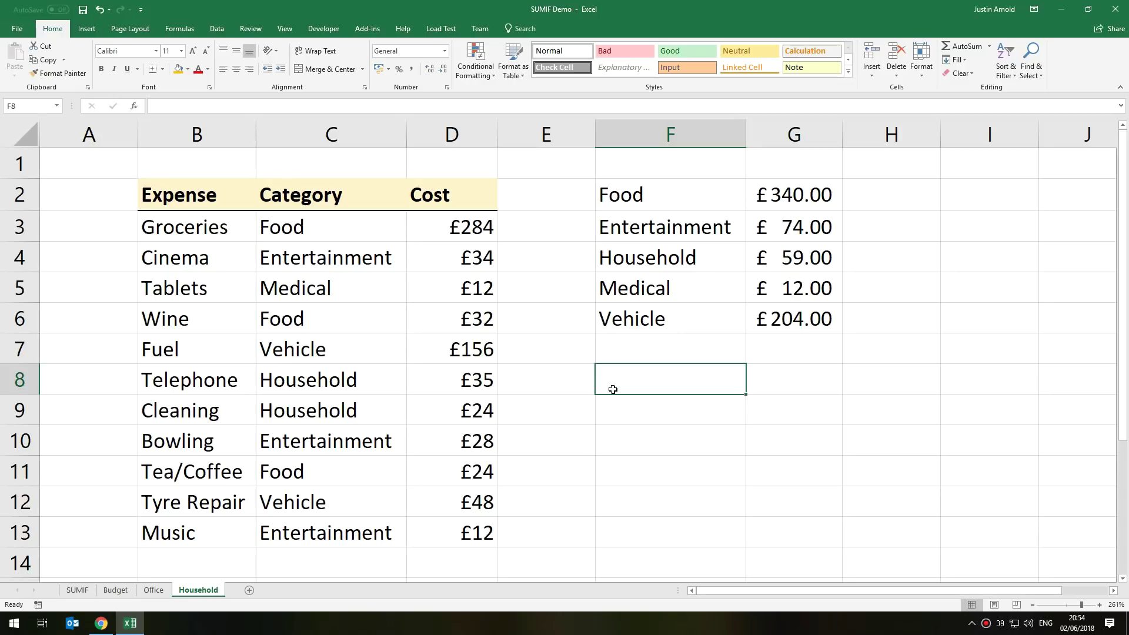
Step: Return to the SUMIF title sheet
{"action": "left_click", "coordinate": [88, 590]}
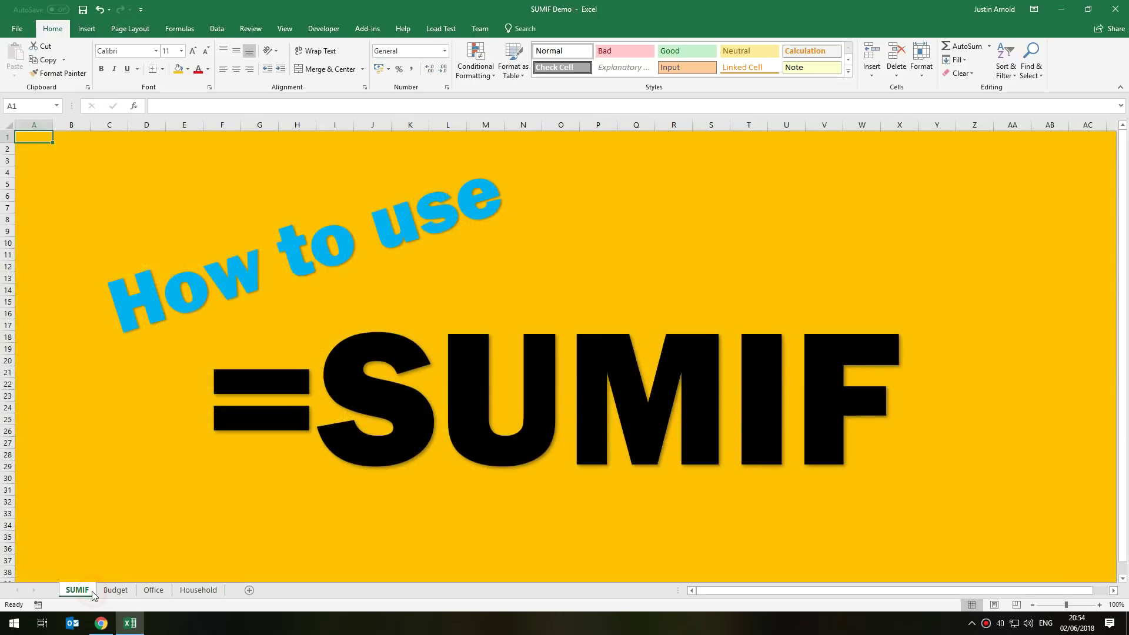